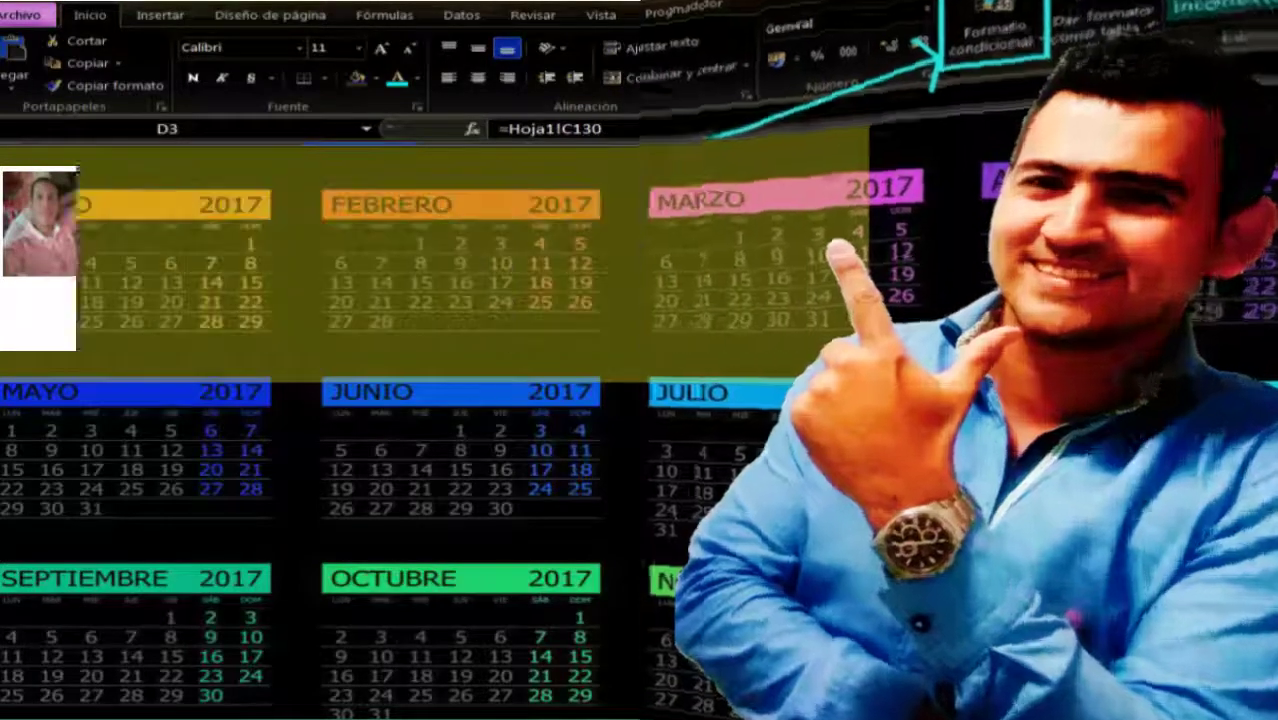
Search YouTube for 'aprende y enseña excel', subscribe to the channel and turn on its notifications.
type("prende")
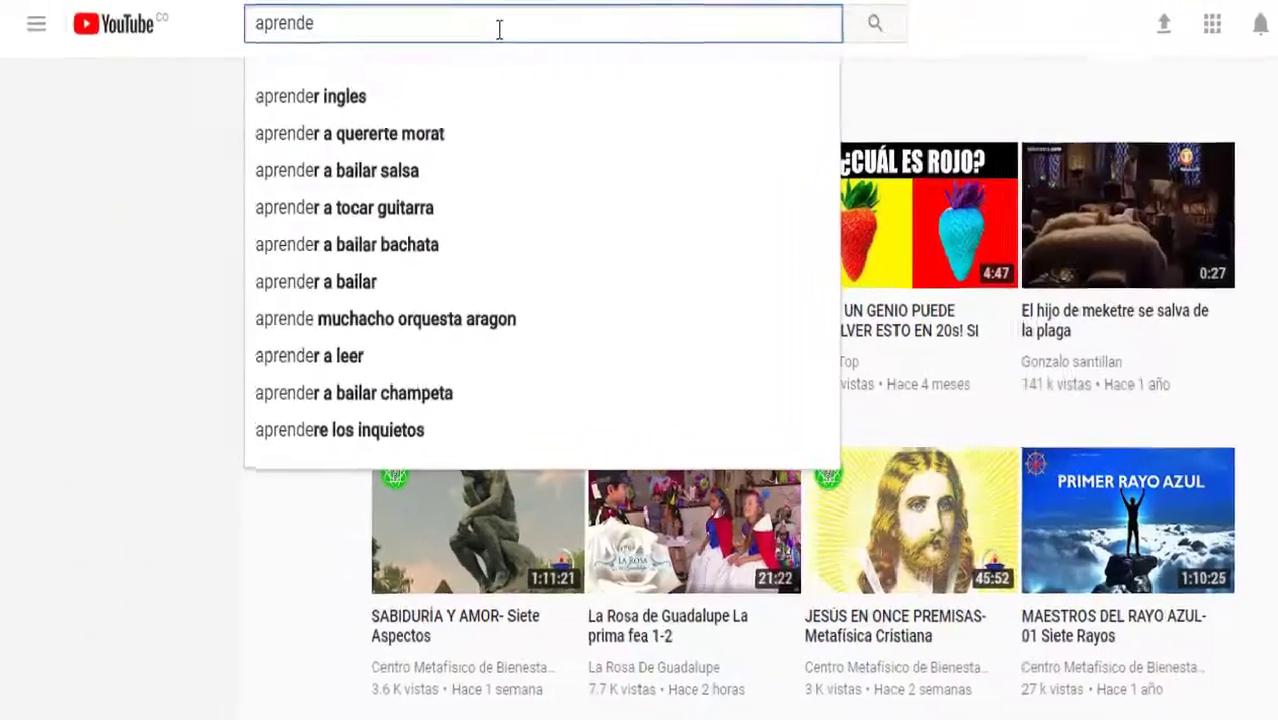
type(" y")
type(" enseña ex")
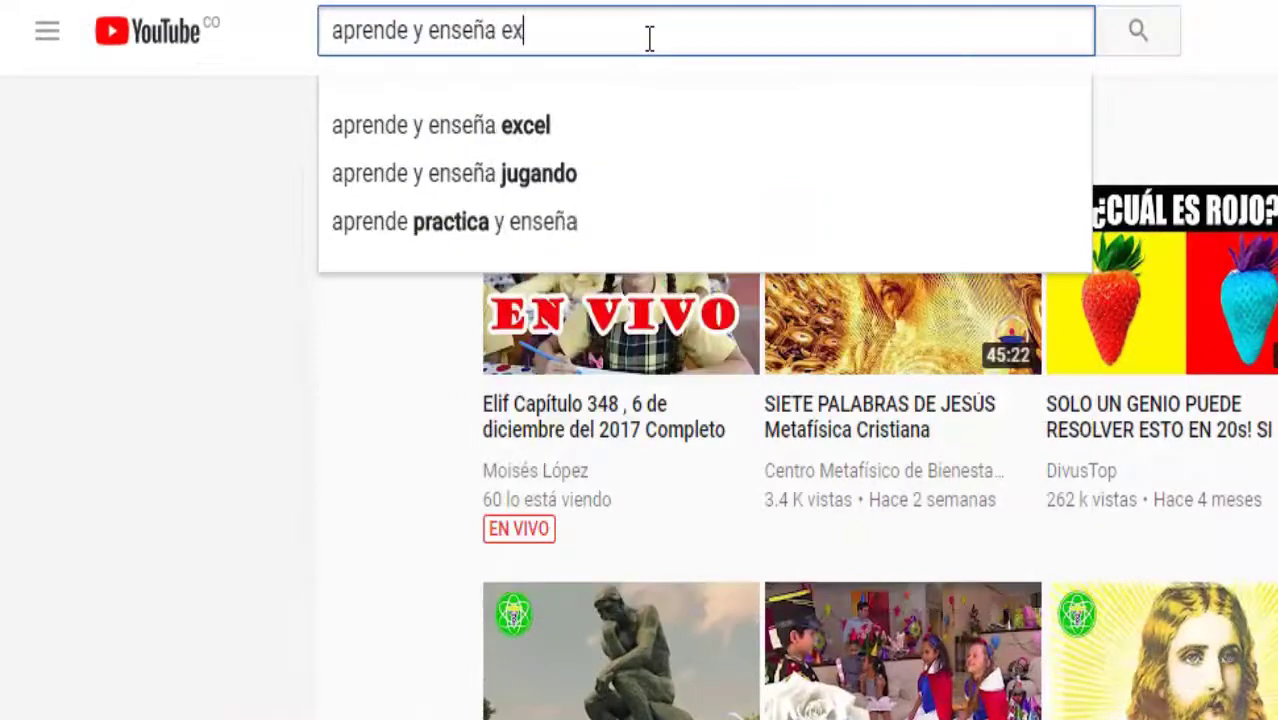
type("cel")
key("Return")
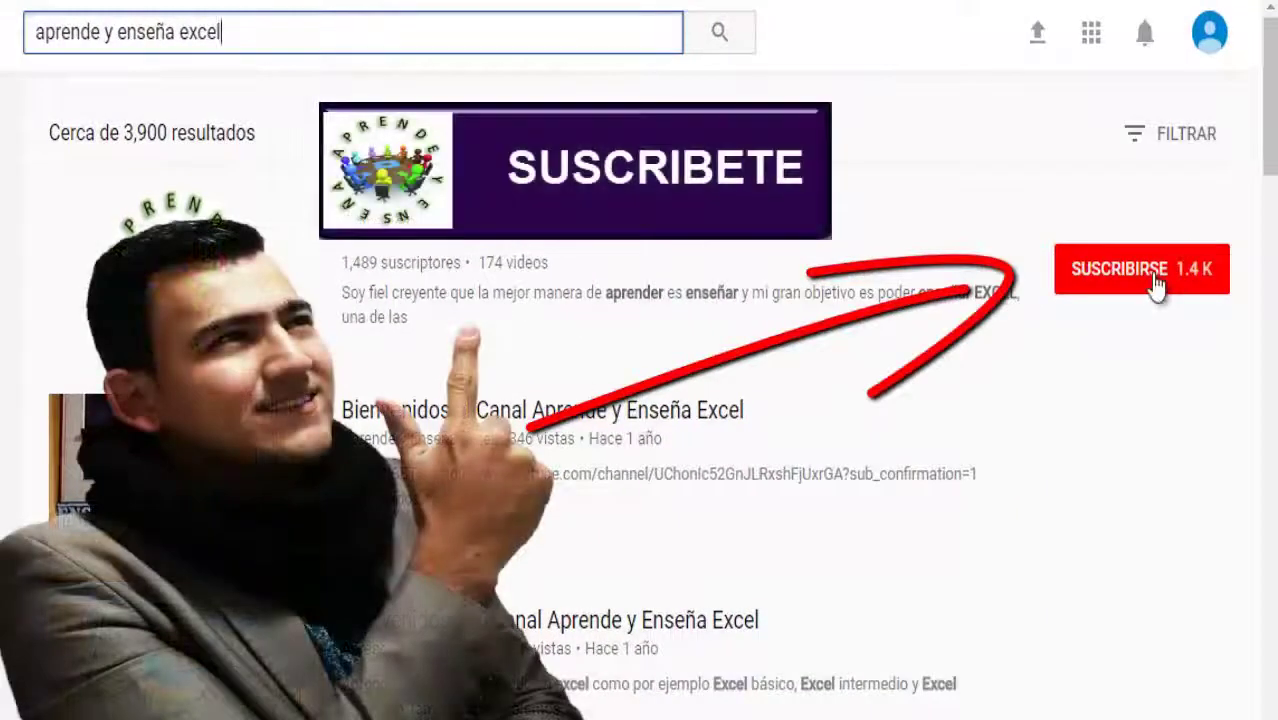
left_click(1155, 285)
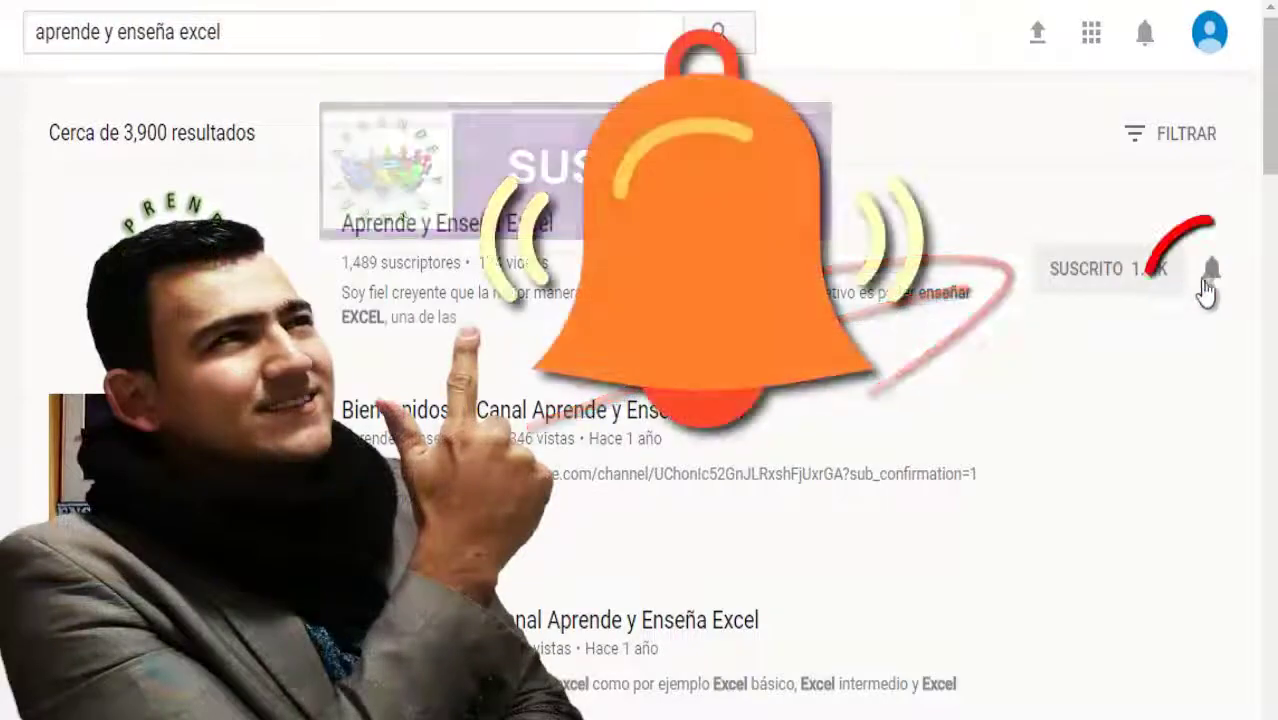
left_click(1213, 280)
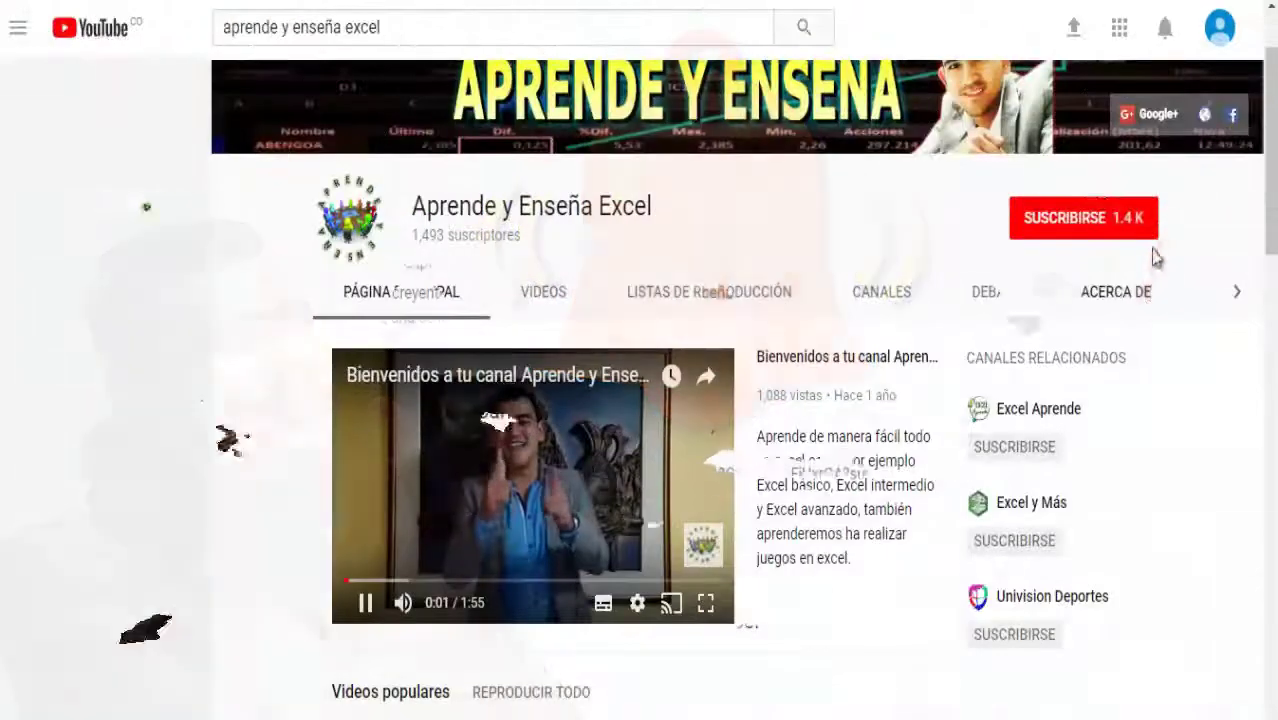
Subscribe from the channel page and the bingo video, enabling notifications for new uploads.
left_click(1100, 222)
scroll(1115, 234, "down", 2)
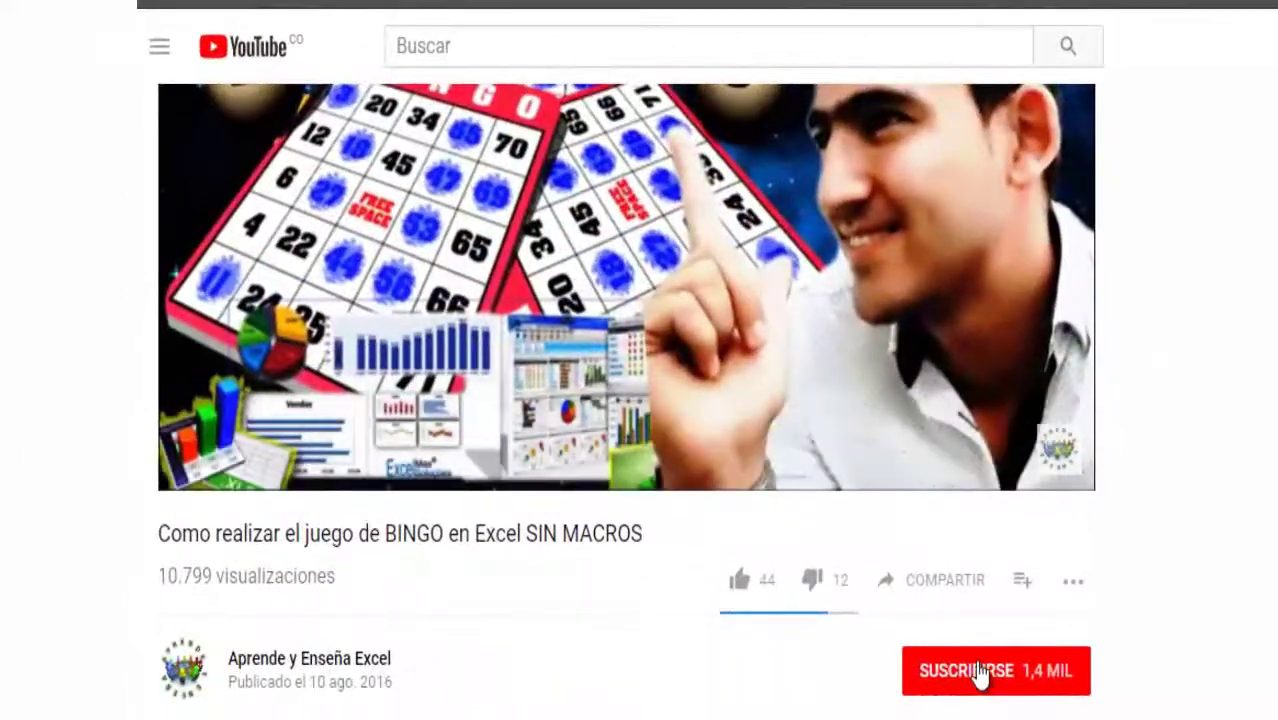
left_click(980, 673)
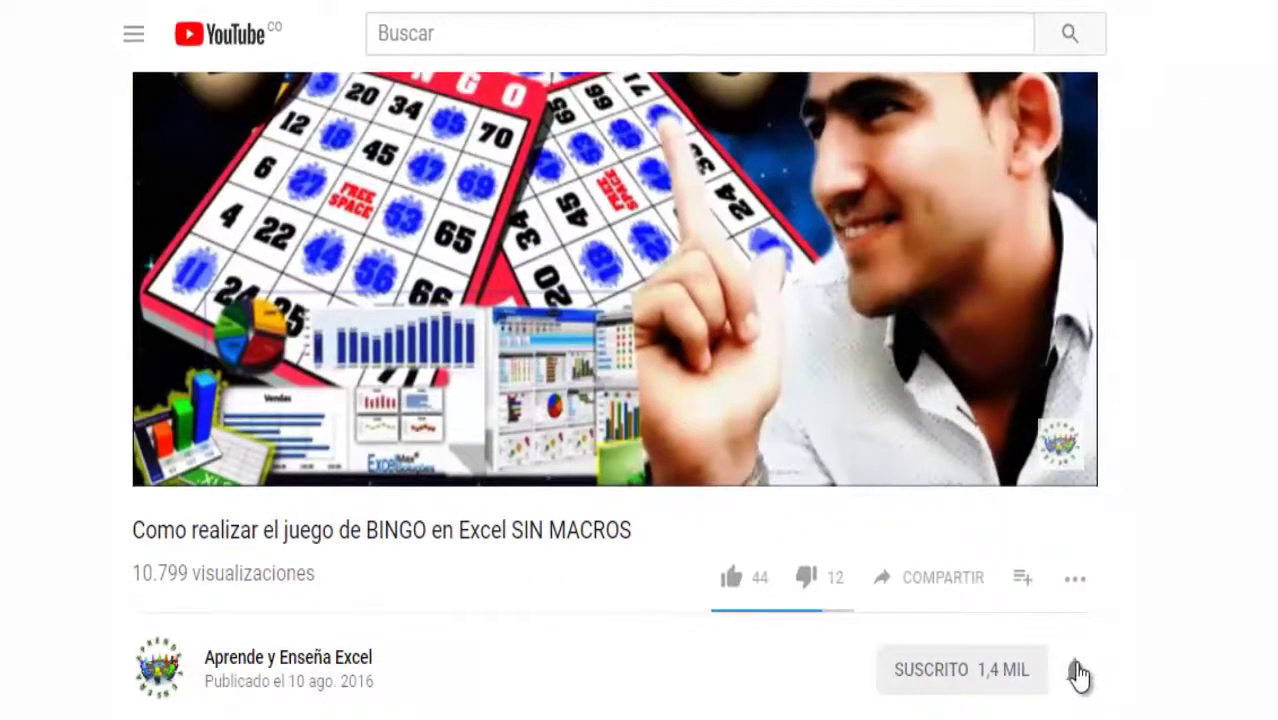
left_click(1076, 672)
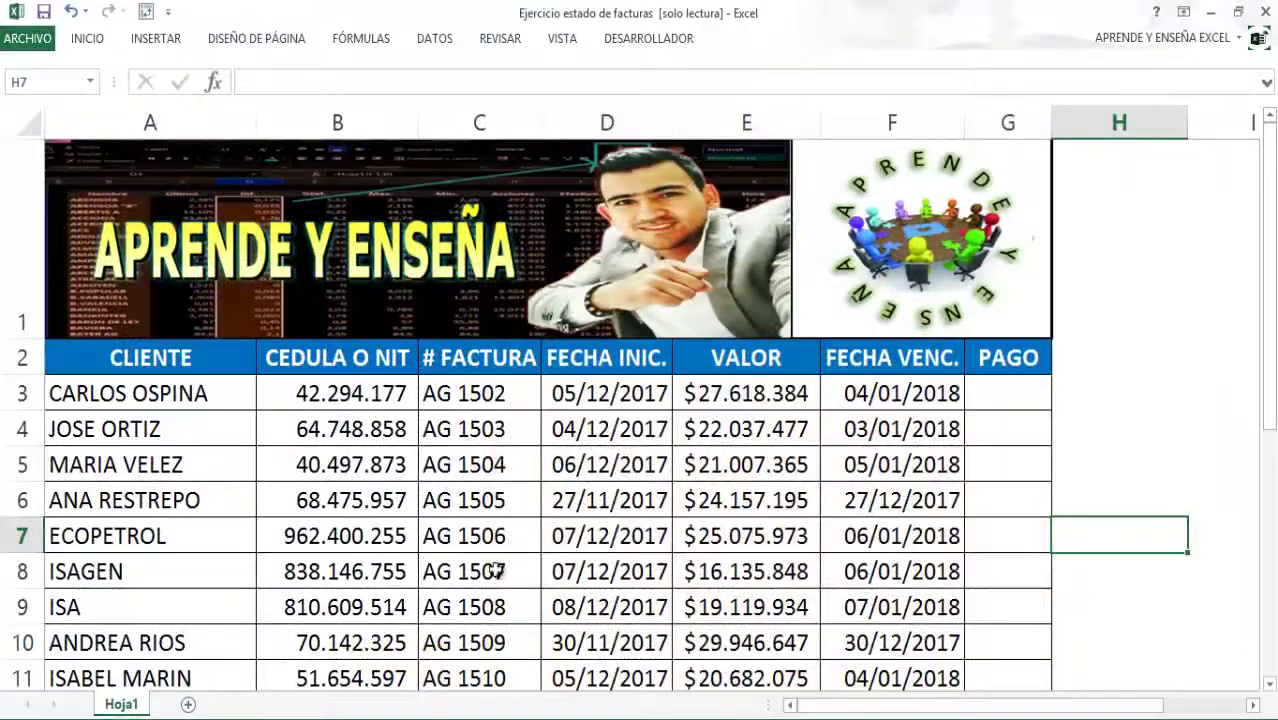
left_click(214, 466)
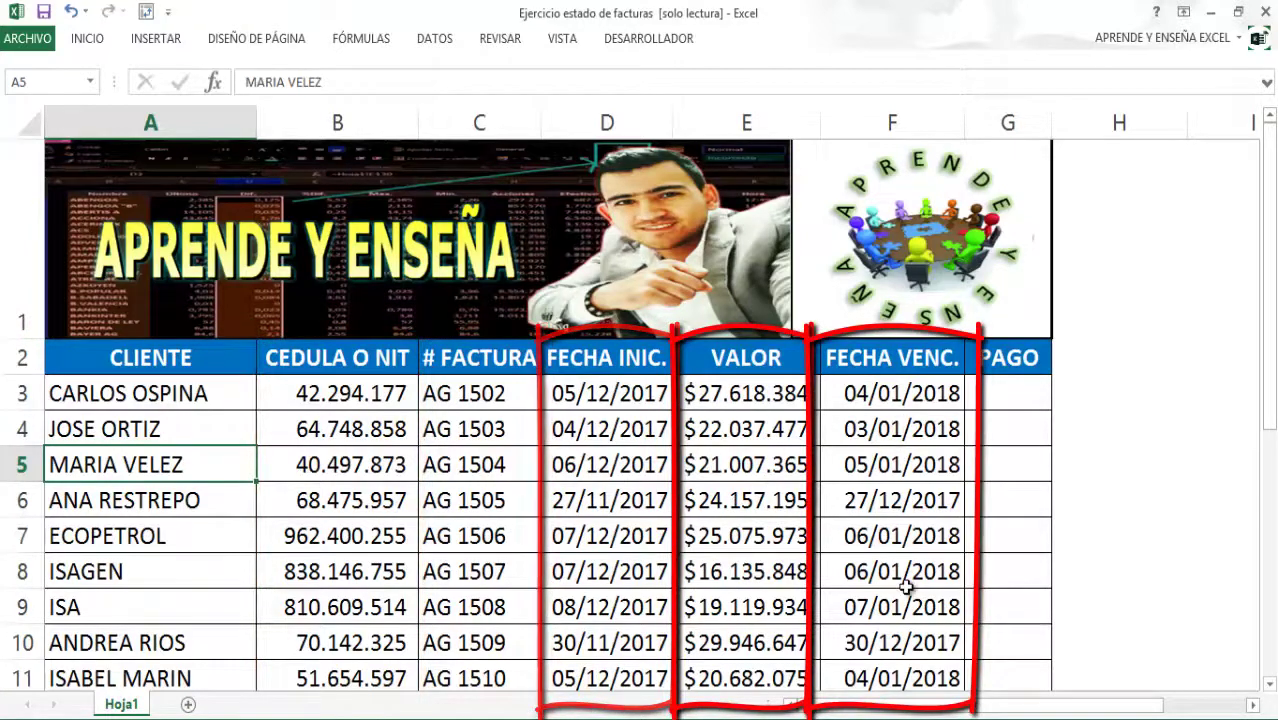
left_click(1008, 428)
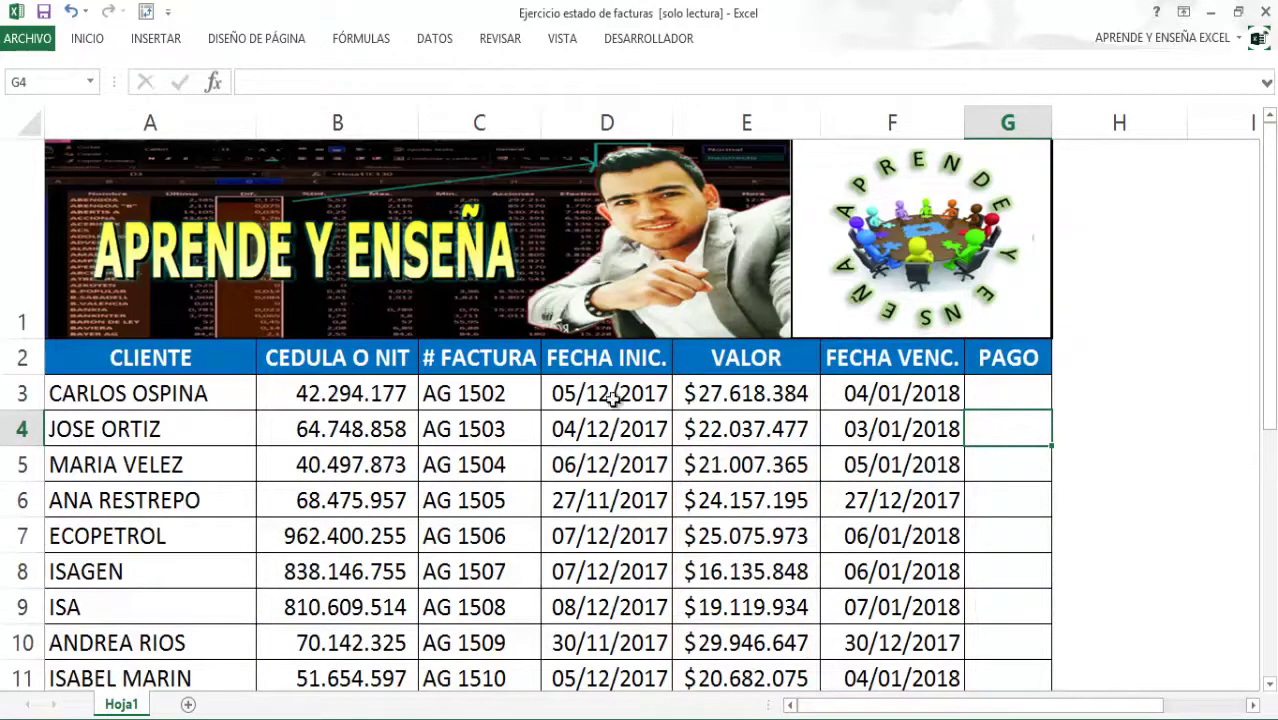
scroll(886, 470, "down", 2)
scroll(873, 484, "down", 2)
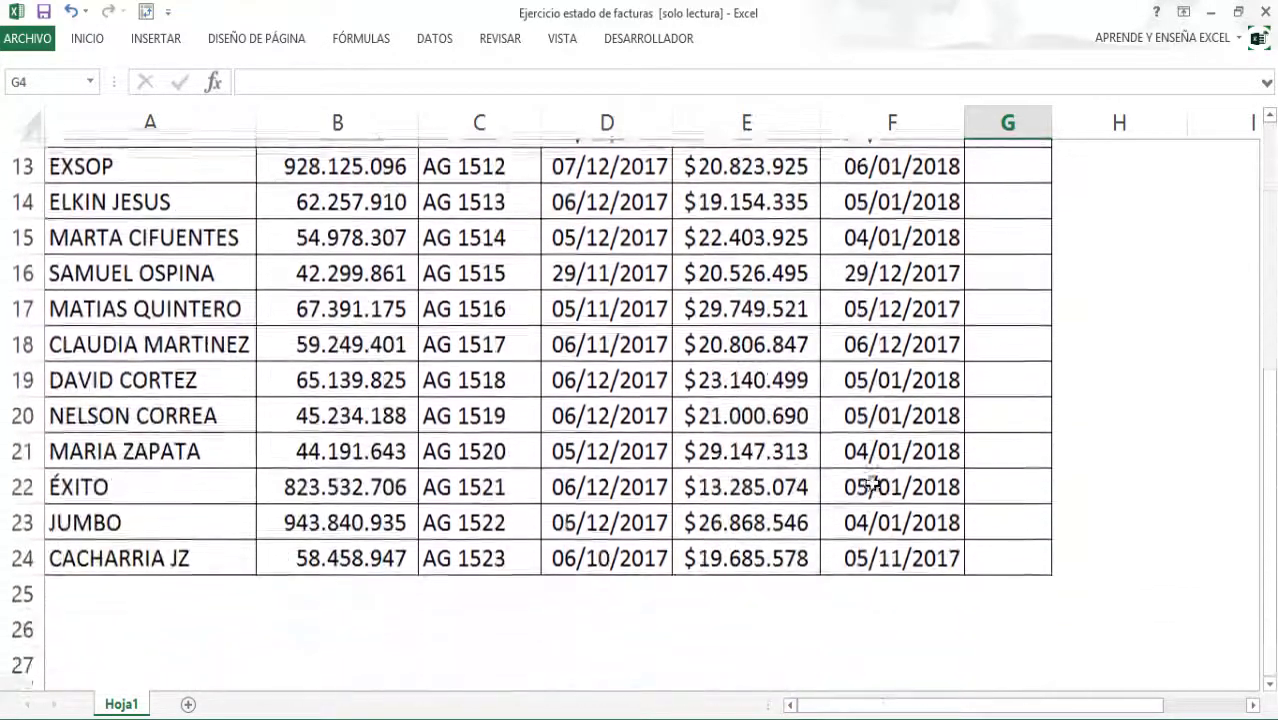
scroll(873, 484, "up", 2)
scroll(865, 482, "up", 2)
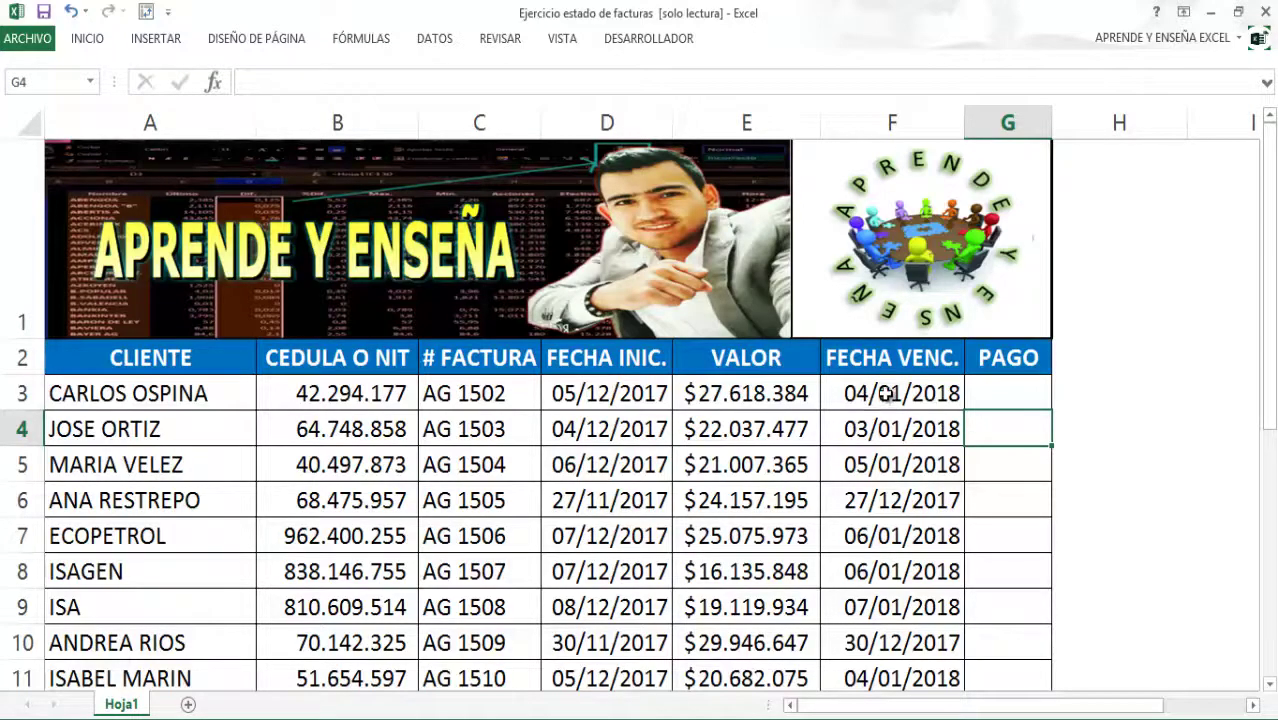
Select the FECHA VENC. due dates from F3 down to F100.
left_click_drag(890, 395, 905, 697)
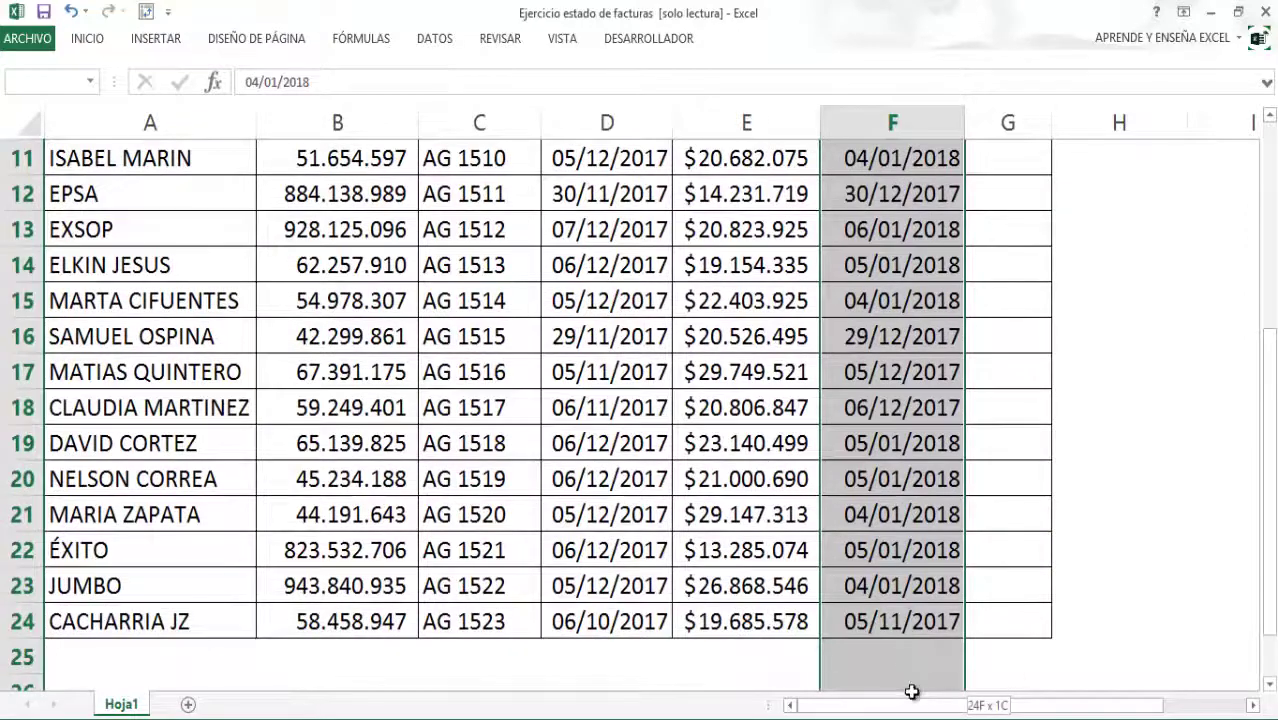
mouse_move(905, 697)
left_mouse_down()
mouse_move(919, 705)
mouse_move(926, 651)
mouse_move(922, 487)
left_mouse_up()
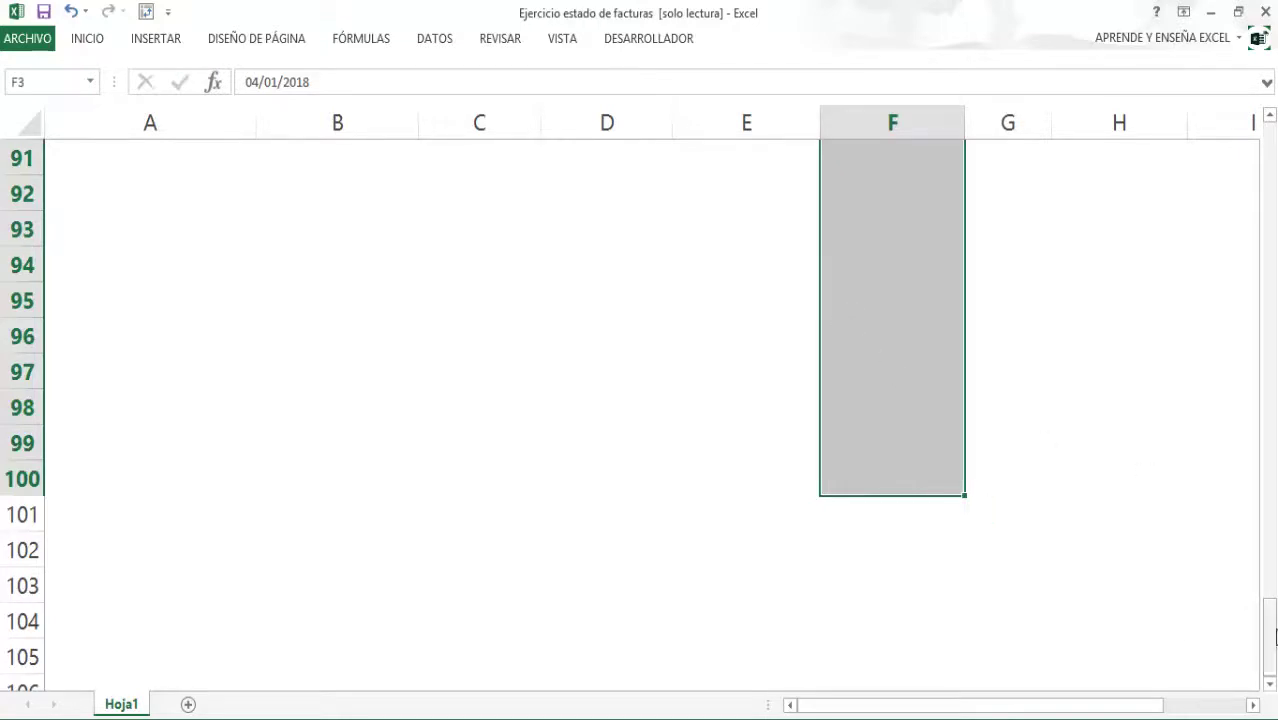
left_click_drag(1268, 625, 1273, 140)
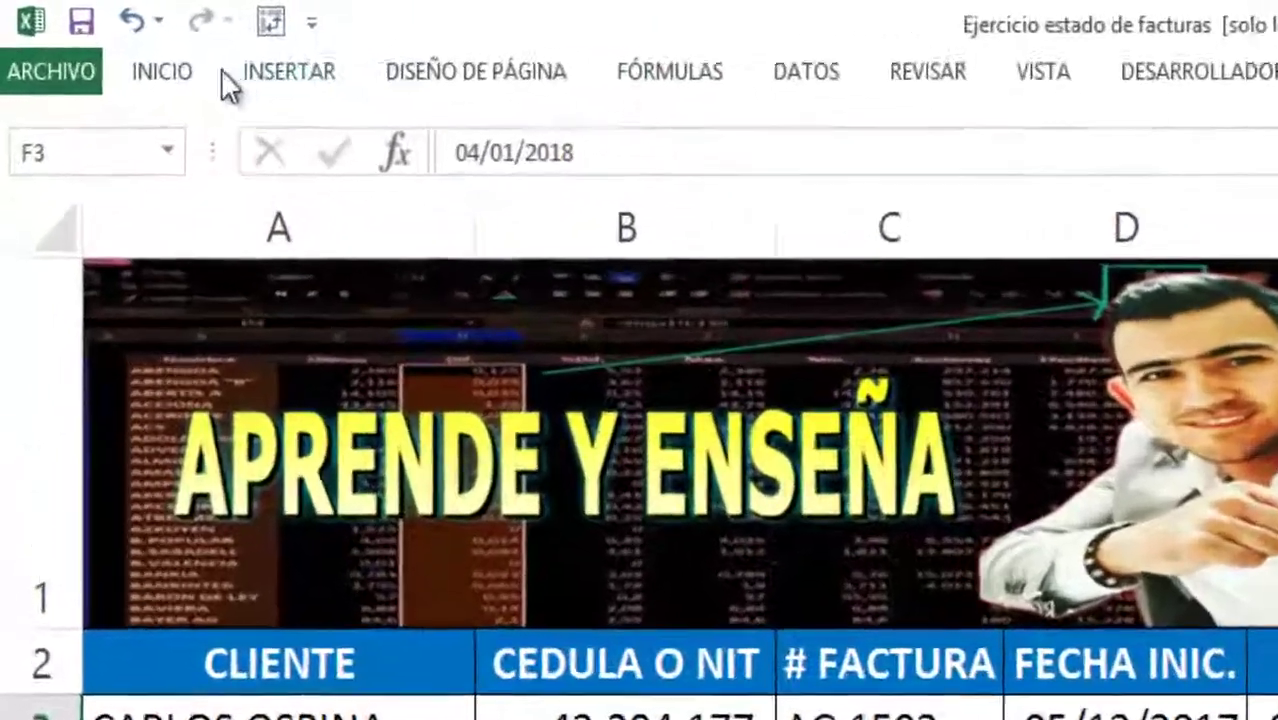
left_click(117, 51)
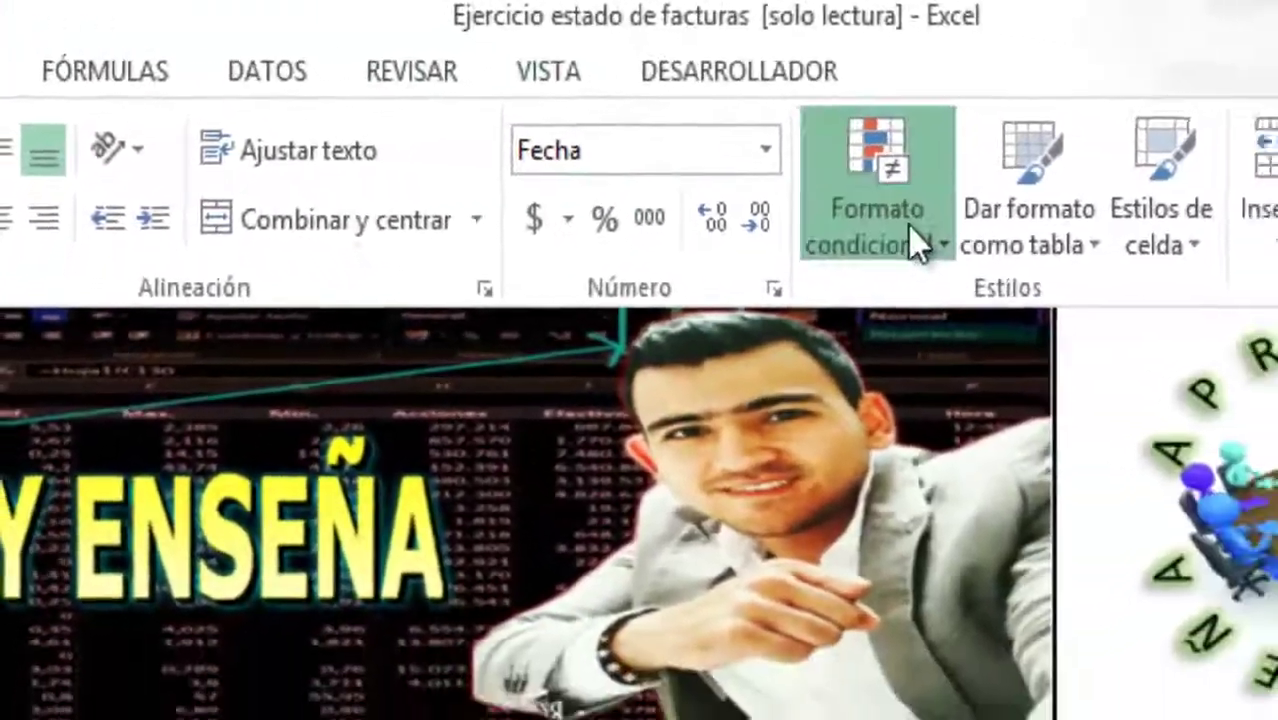
Create a new conditional formatting rule of type 'Utilice una fórmula que determine las celdas para aplicar formato'.
left_click(960, 280)
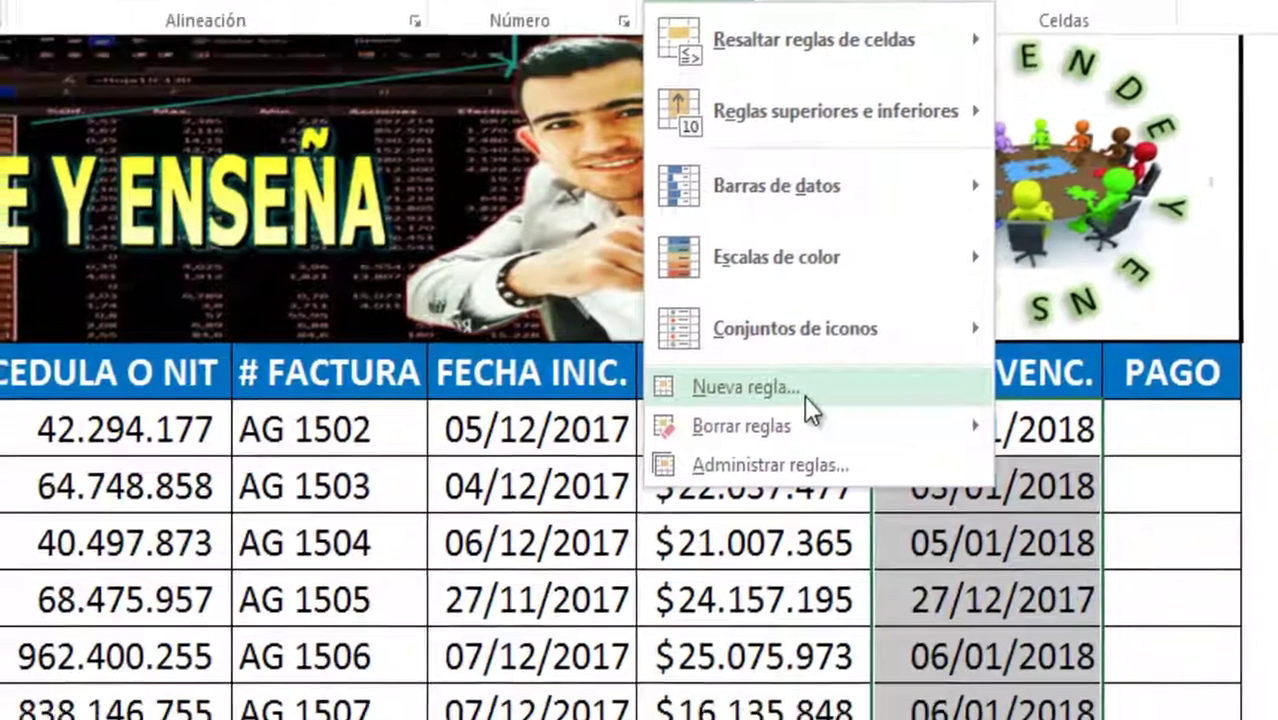
left_click(790, 533)
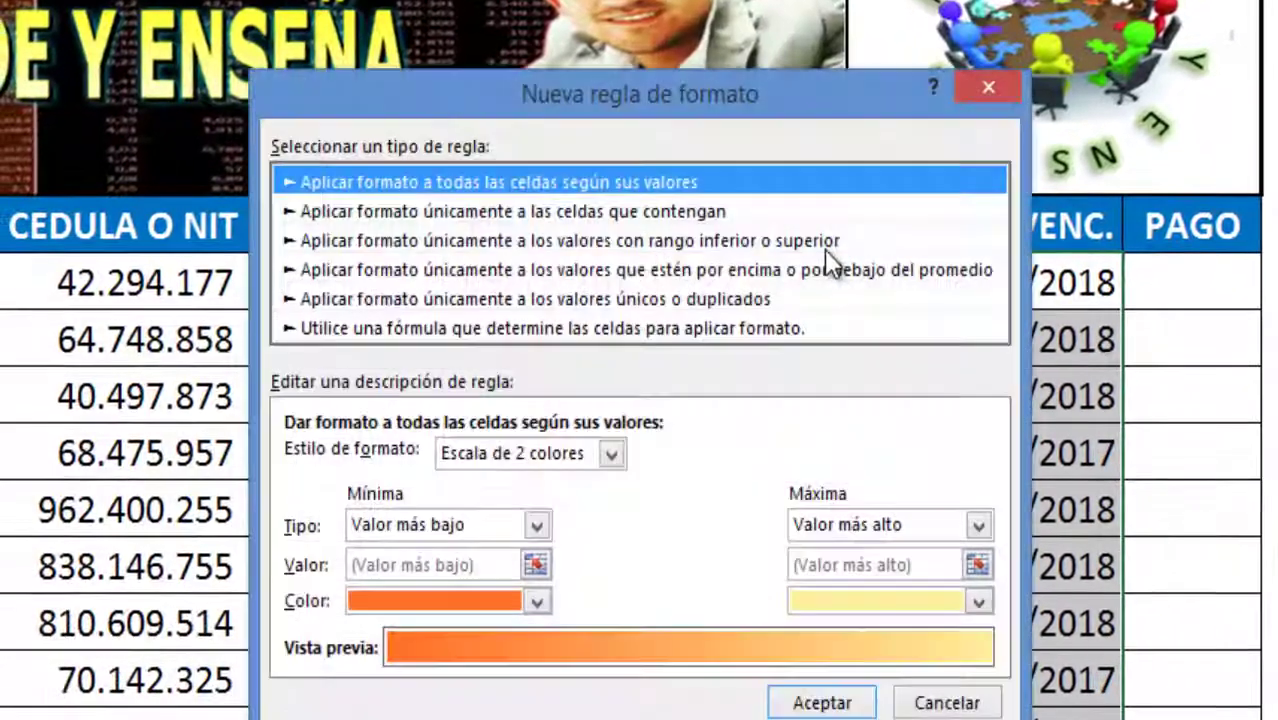
left_click(388, 335)
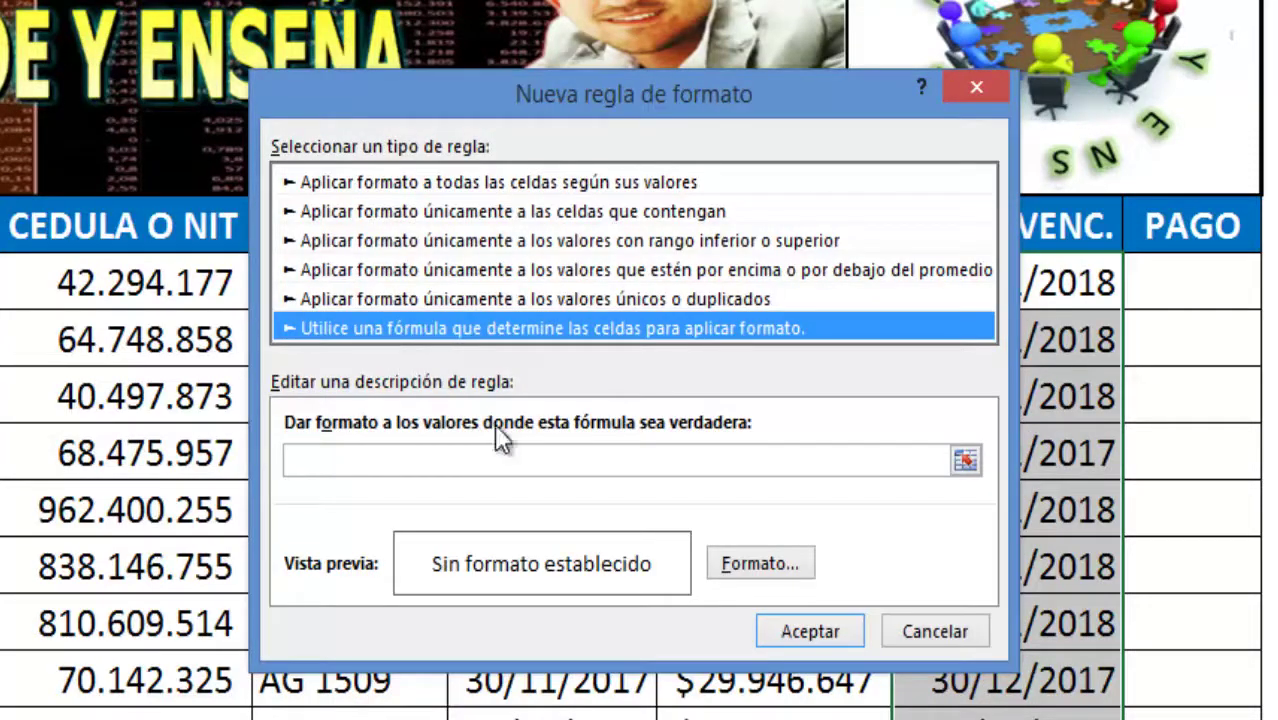
left_click(435, 463)
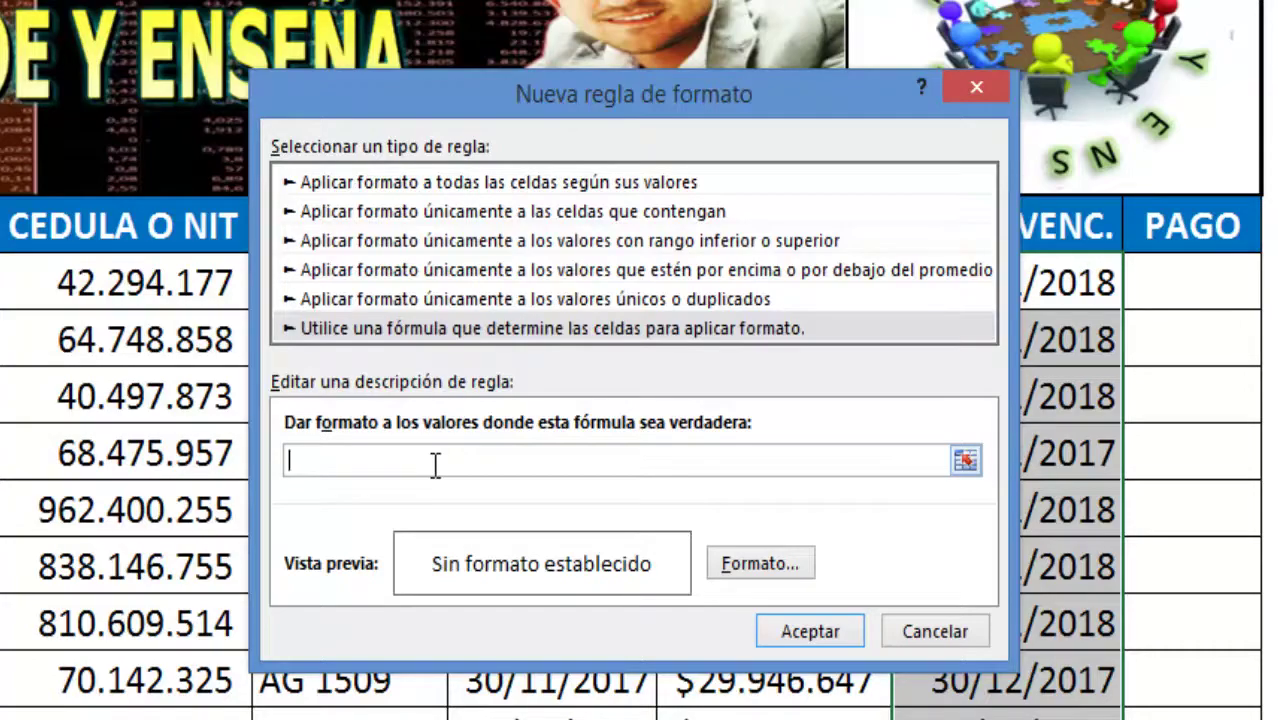
Begin the formula =SI(Y($G3="" using a row-relative reference to the PAGO cell G3.
type("=")
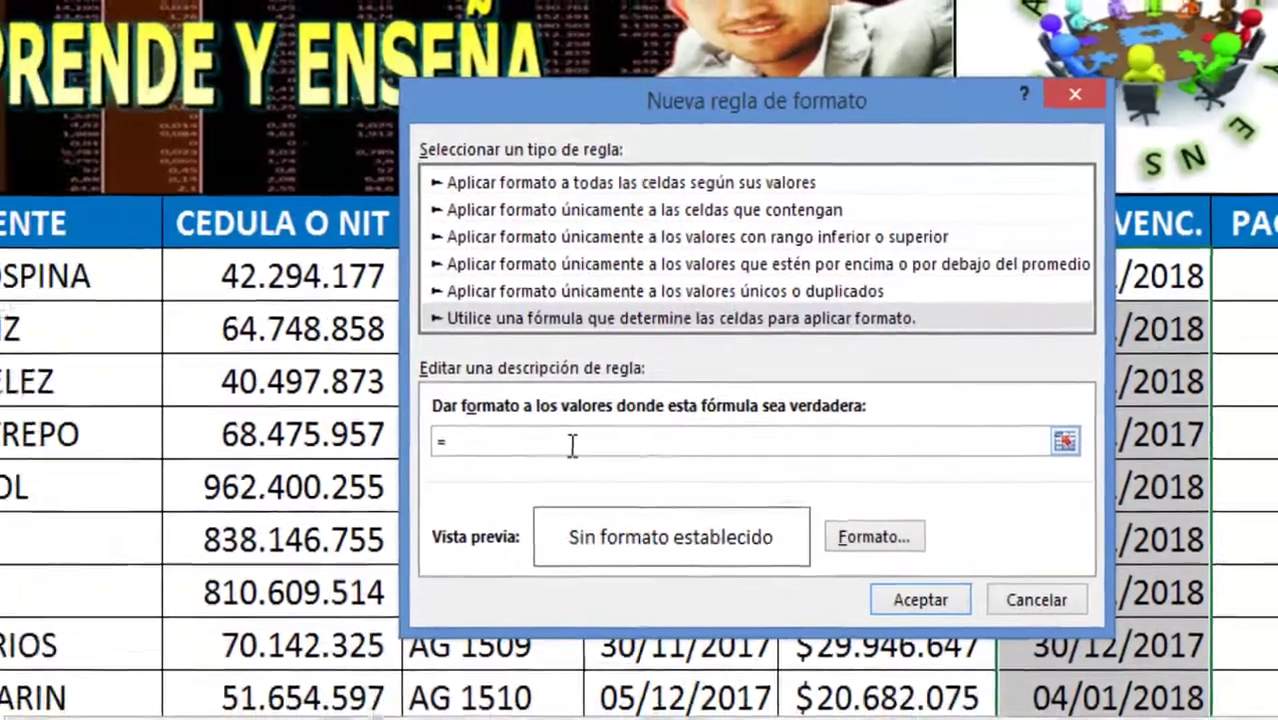
type("$I")
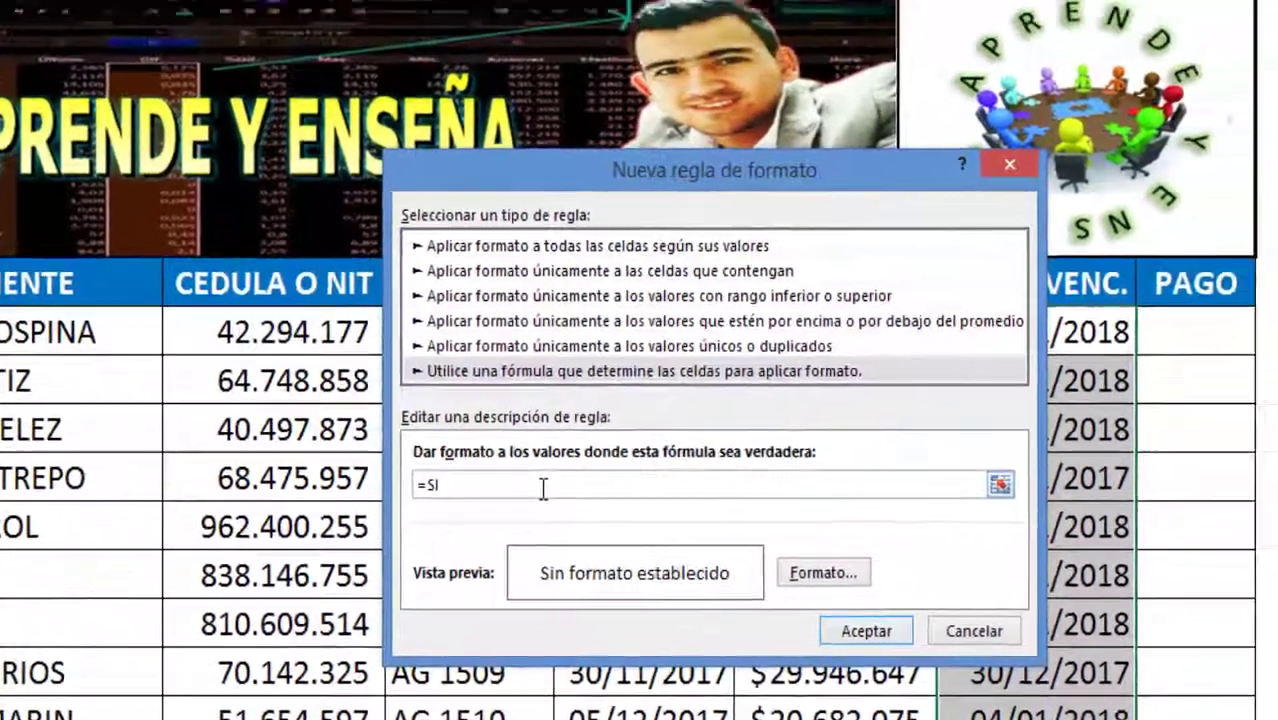
type("(Y(")
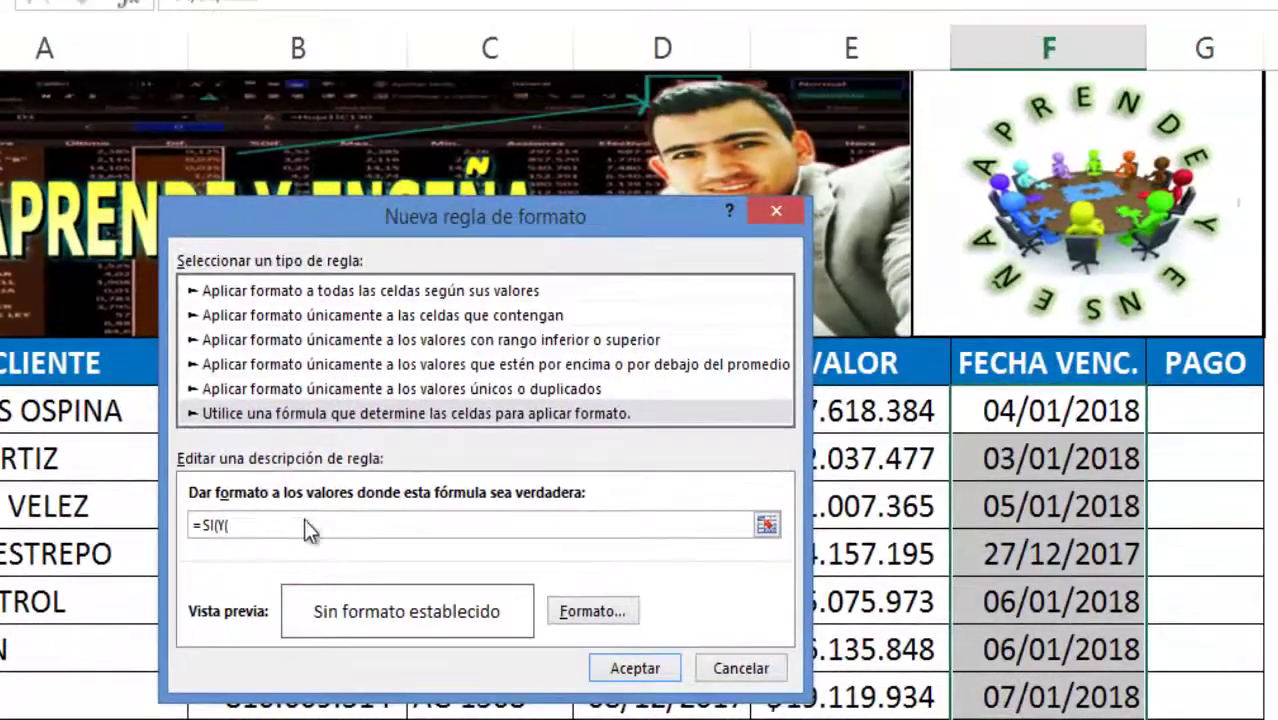
left_click(1187, 403)
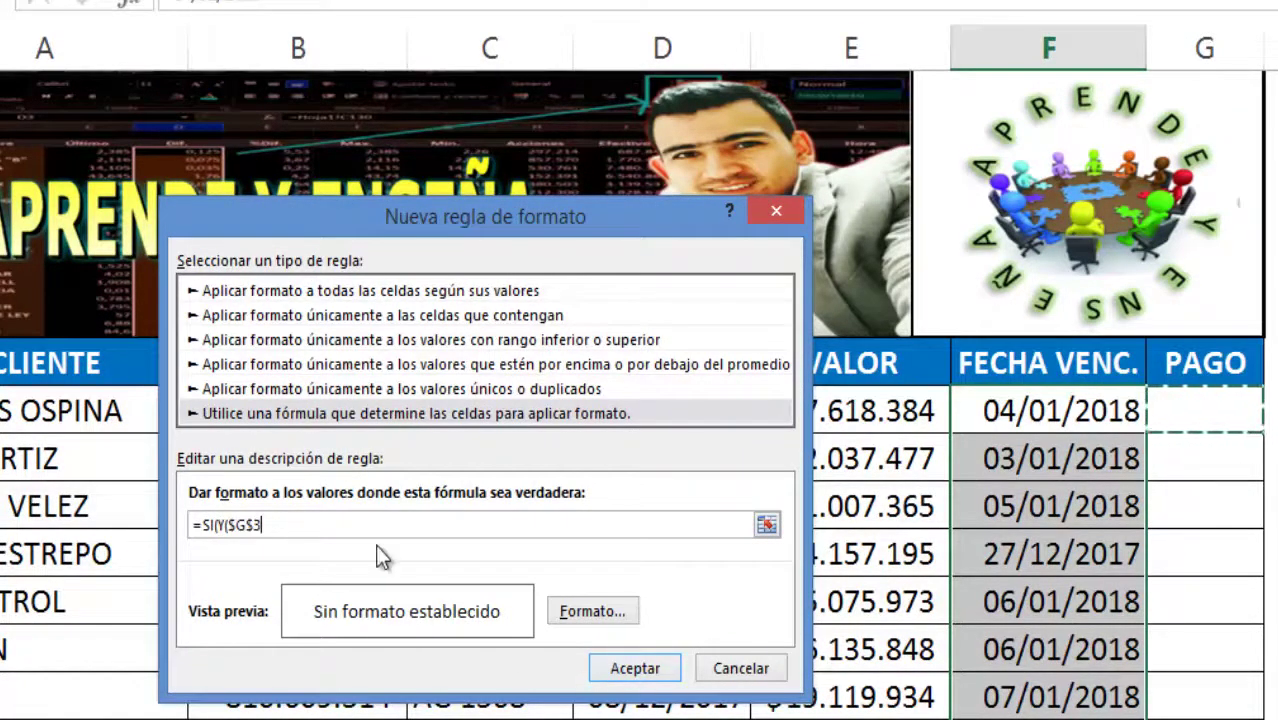
left_click(257, 530)
key("BackSpace")
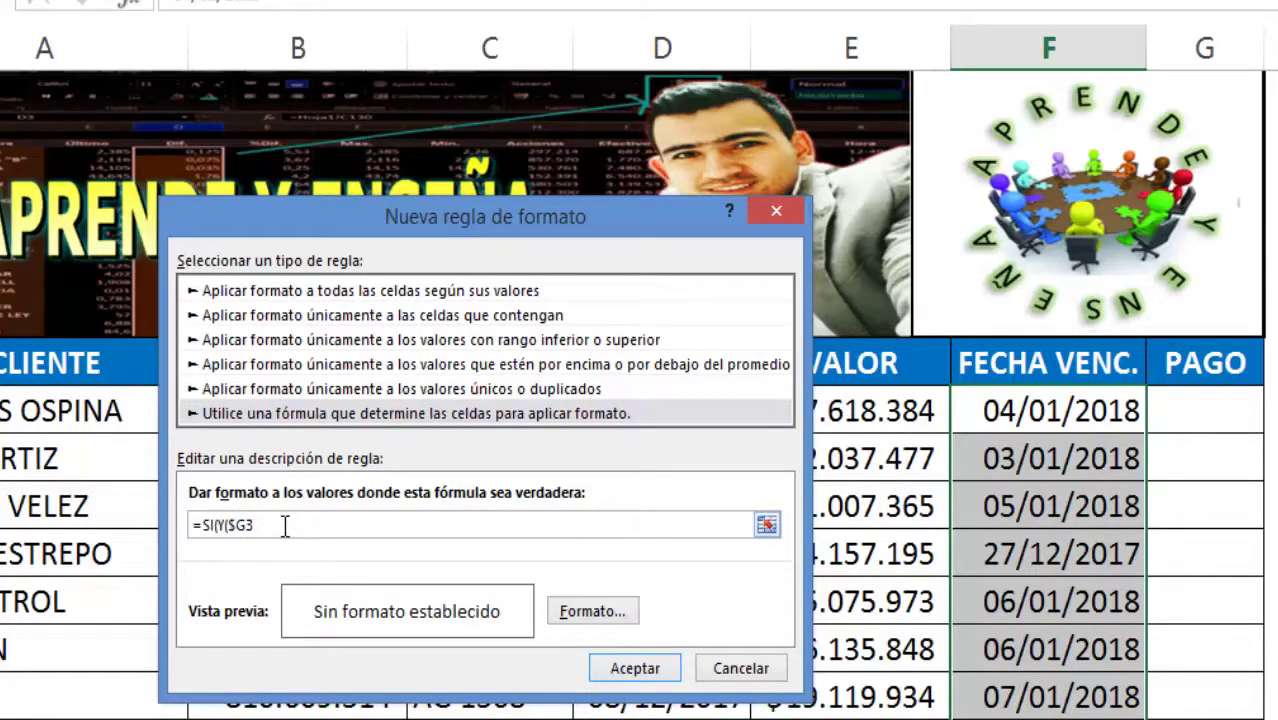
type("=\"\";")
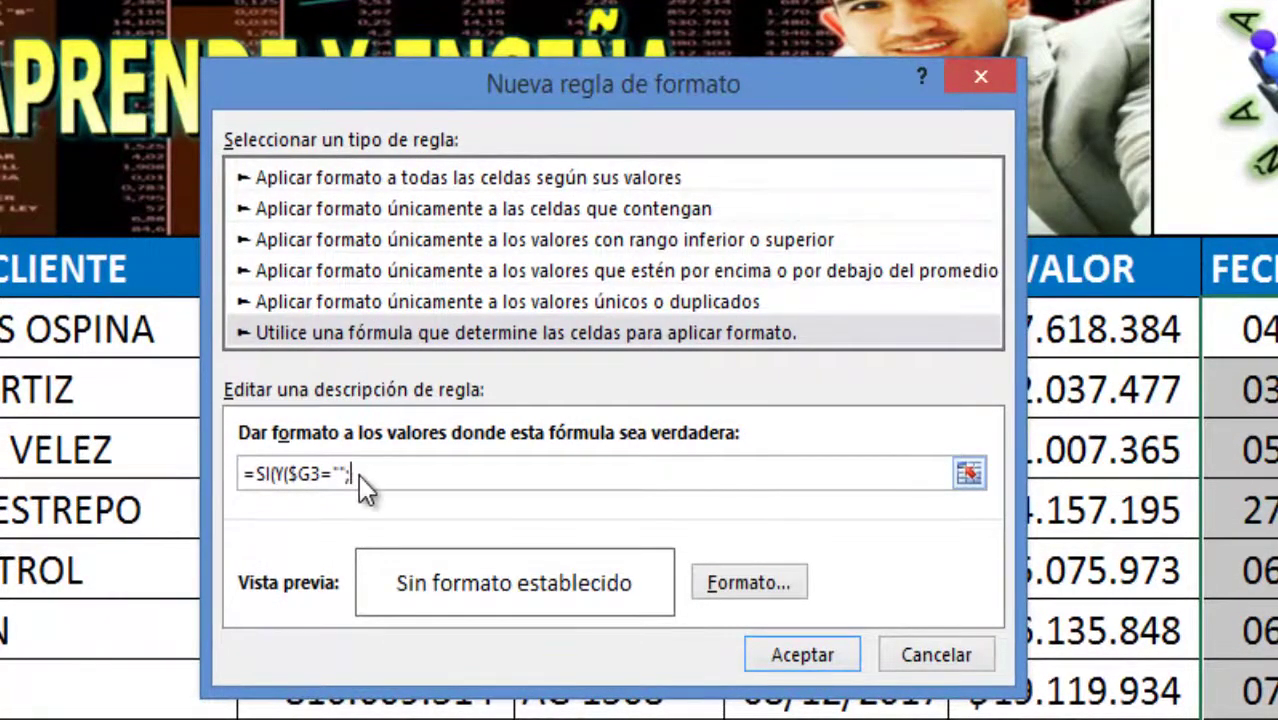
Complete it with $F3=HOY());VERDADERO;FALSO so it flags unpaid invoices due today.
left_click(1240, 328)
left_click(382, 473)
key("BackSpace")
left_click(430, 473)
type("=")
type("HOY")
type("());")
type("VERDAD")
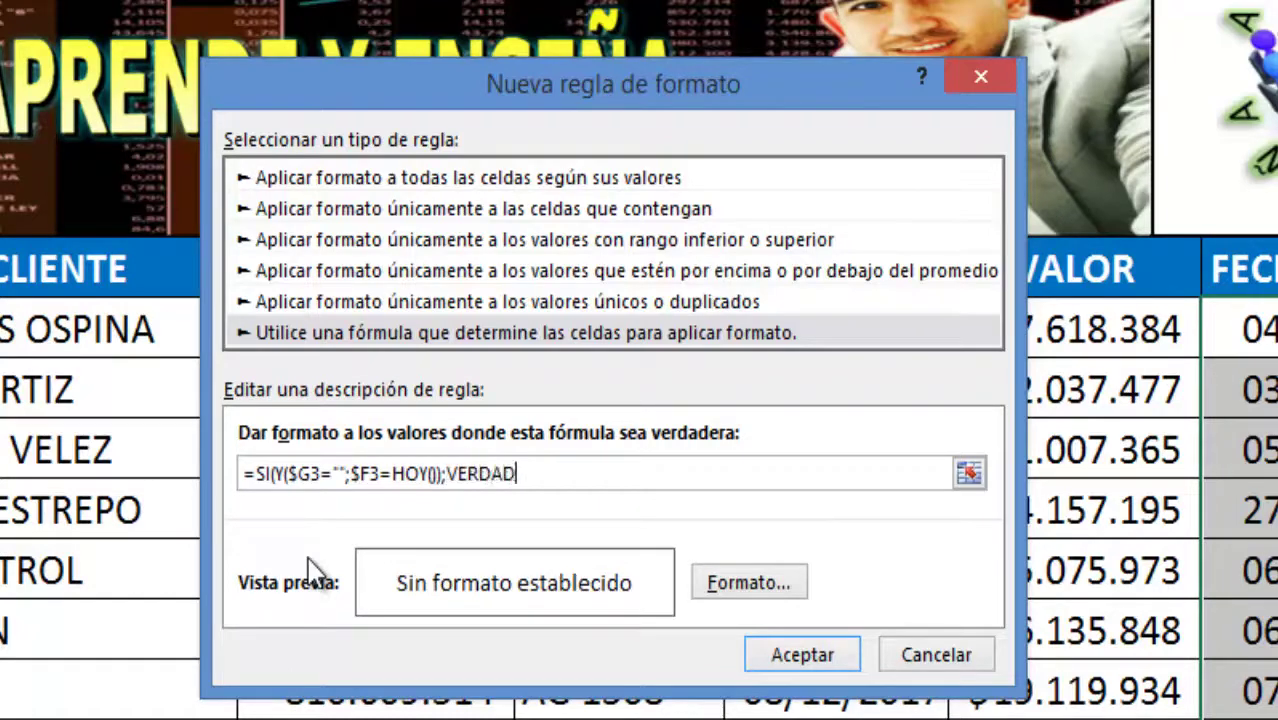
type("ERO;F")
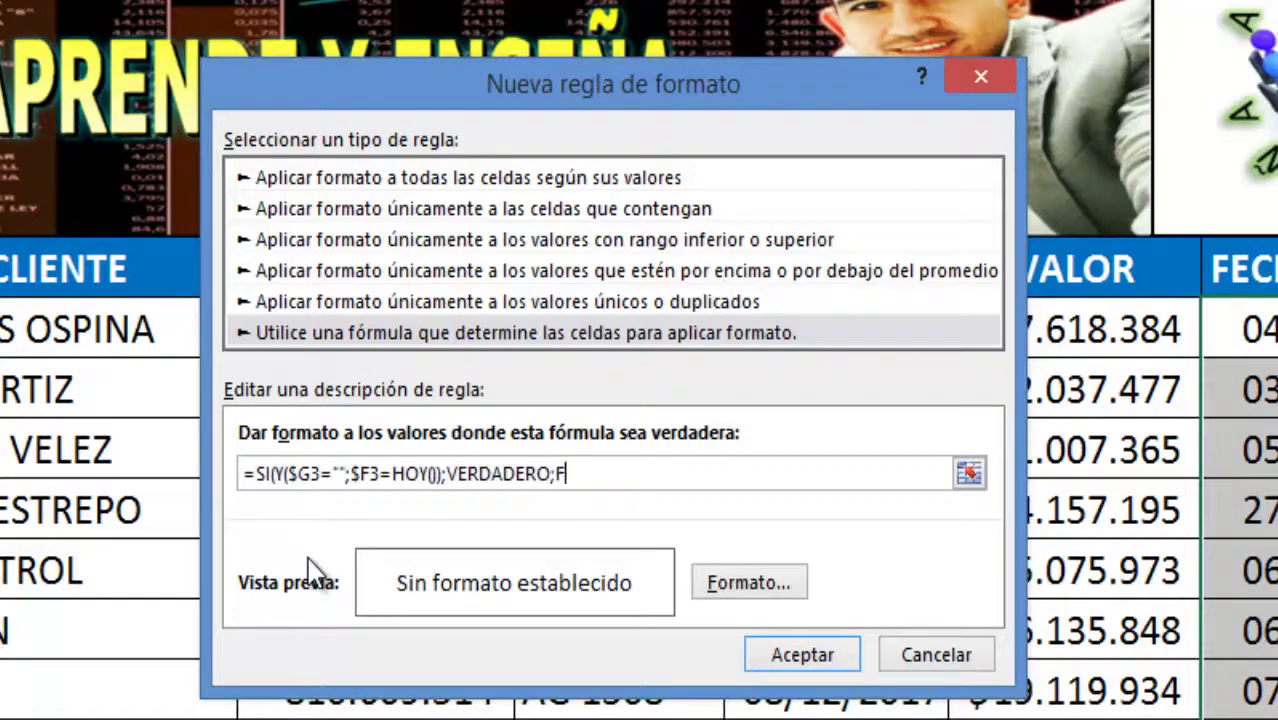
type("ALSO")
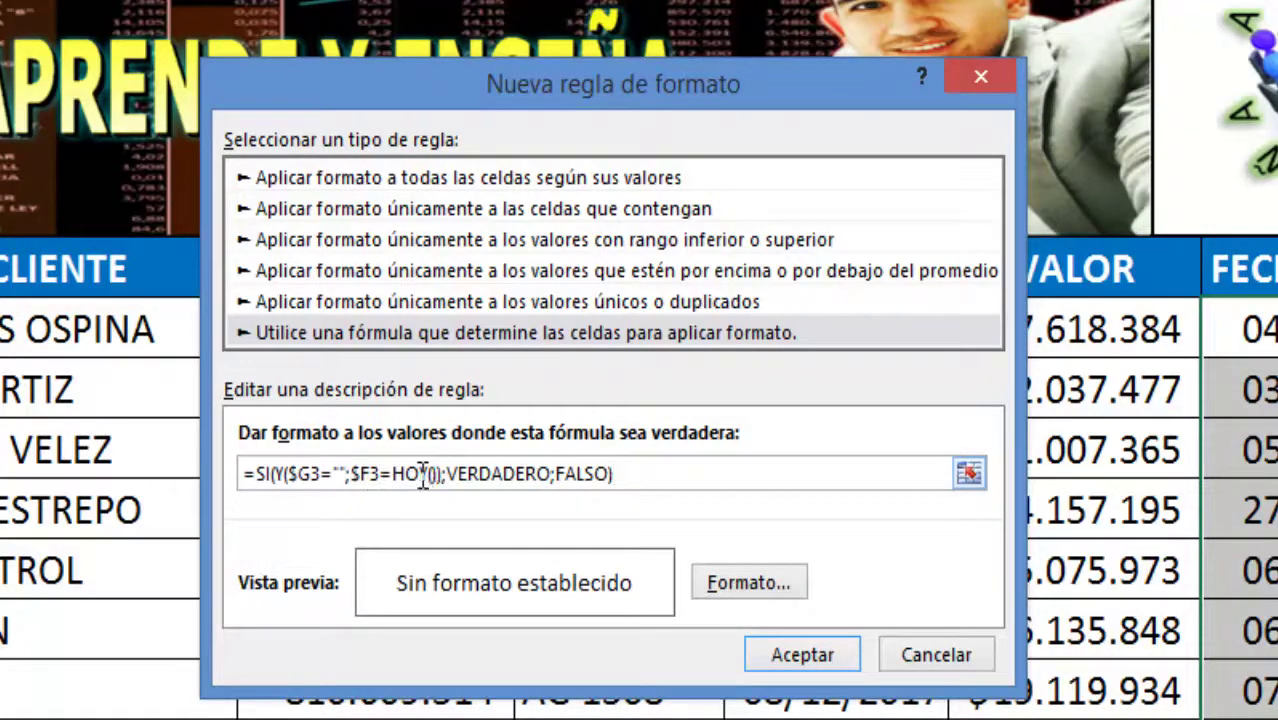
left_click_drag(446, 472, 612, 470)
Give the due-today rule a green fill and save it, shading F3 and F11 green.
left_click(636, 474)
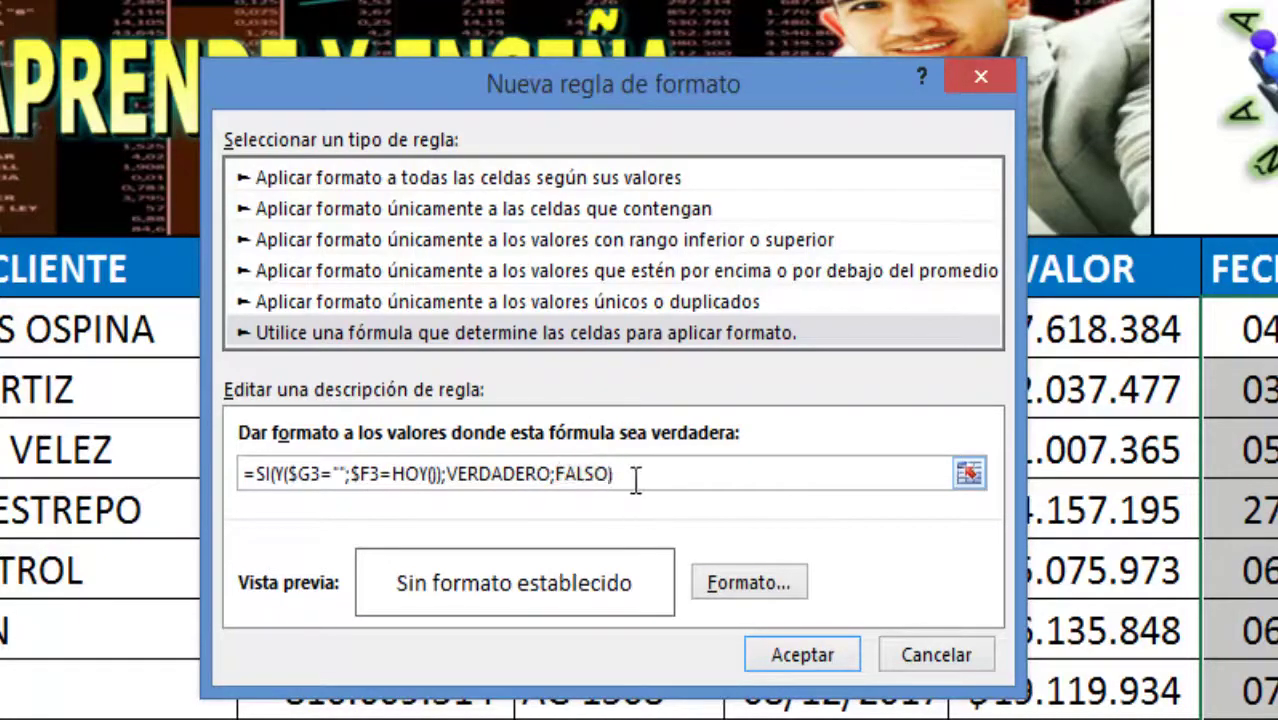
left_click(752, 586)
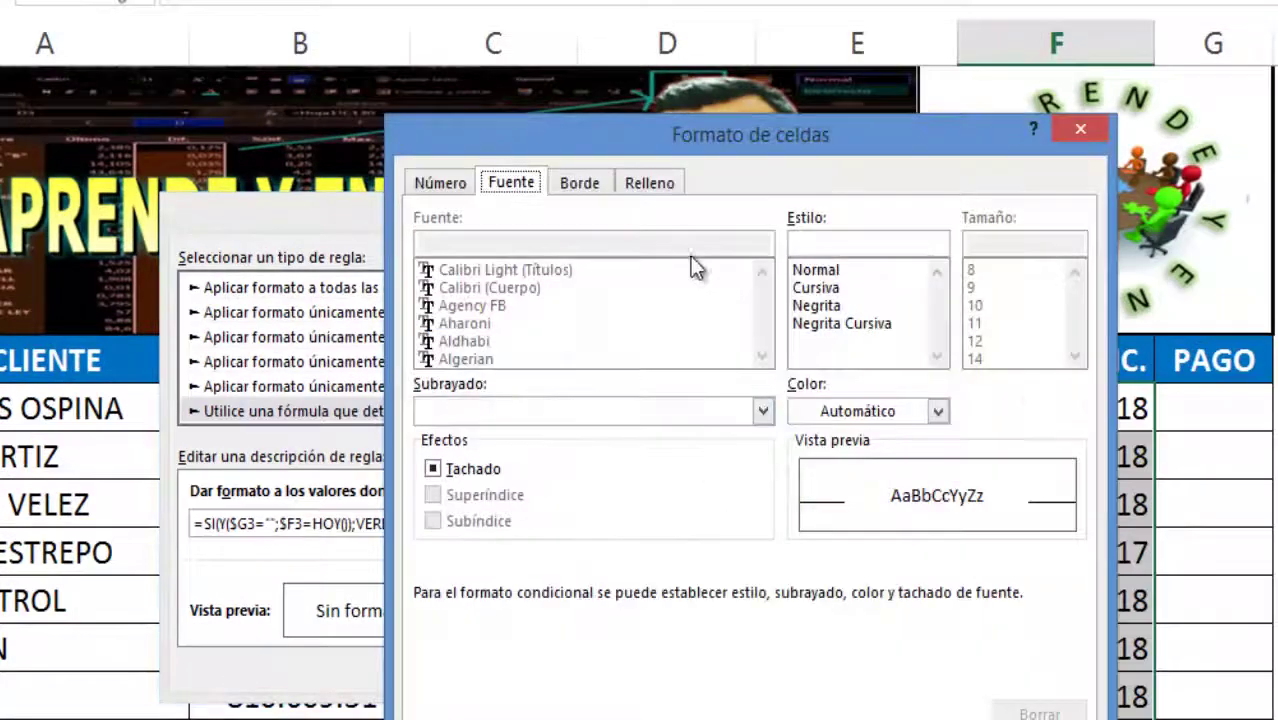
left_click(645, 182)
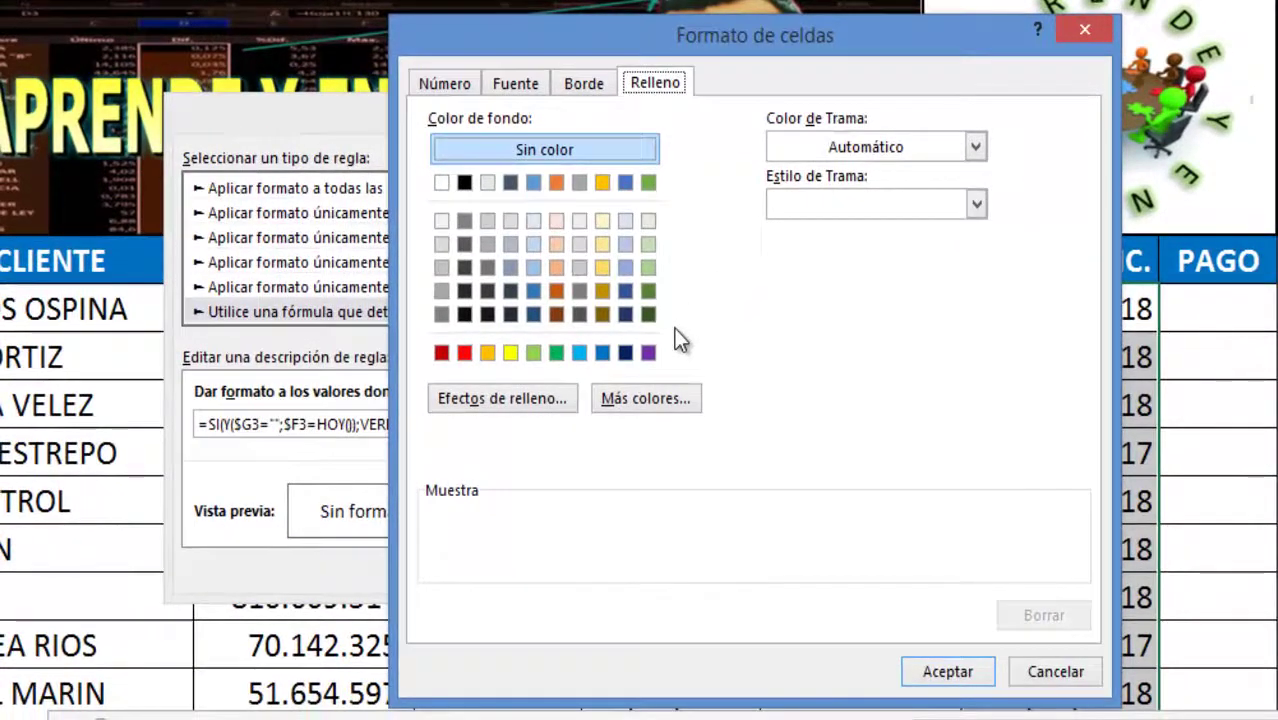
left_click(556, 355)
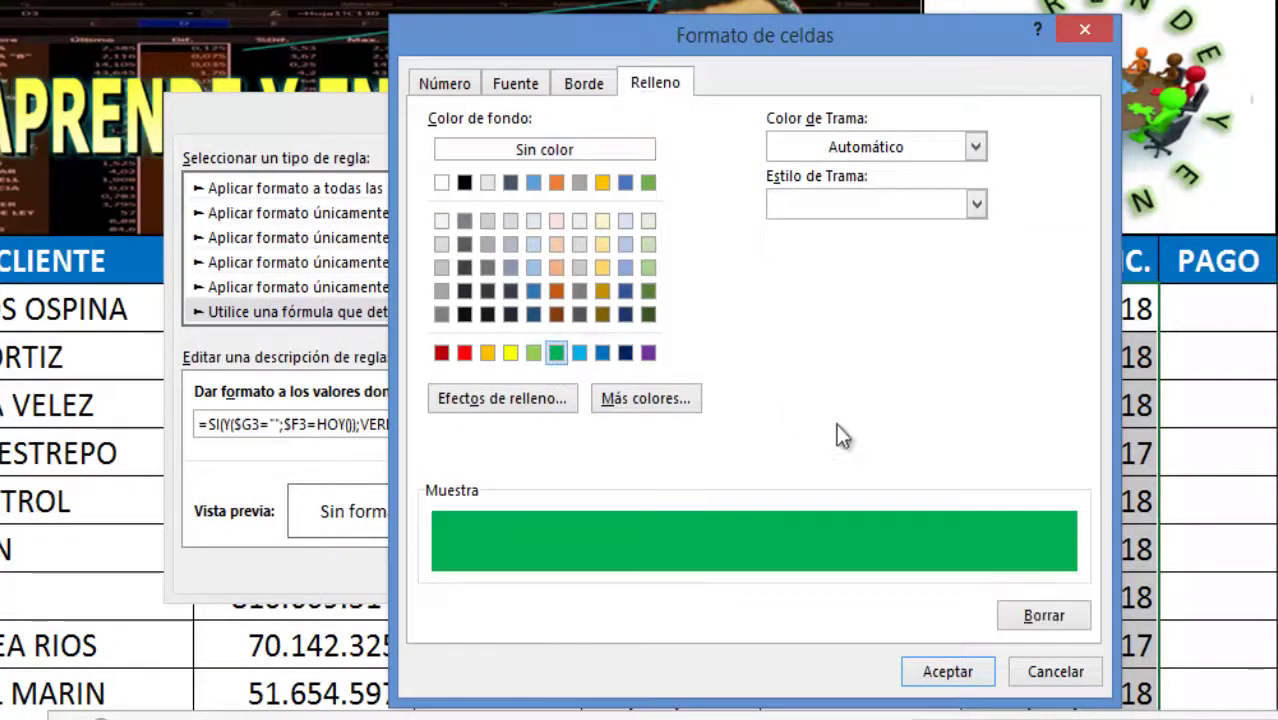
left_click(948, 672)
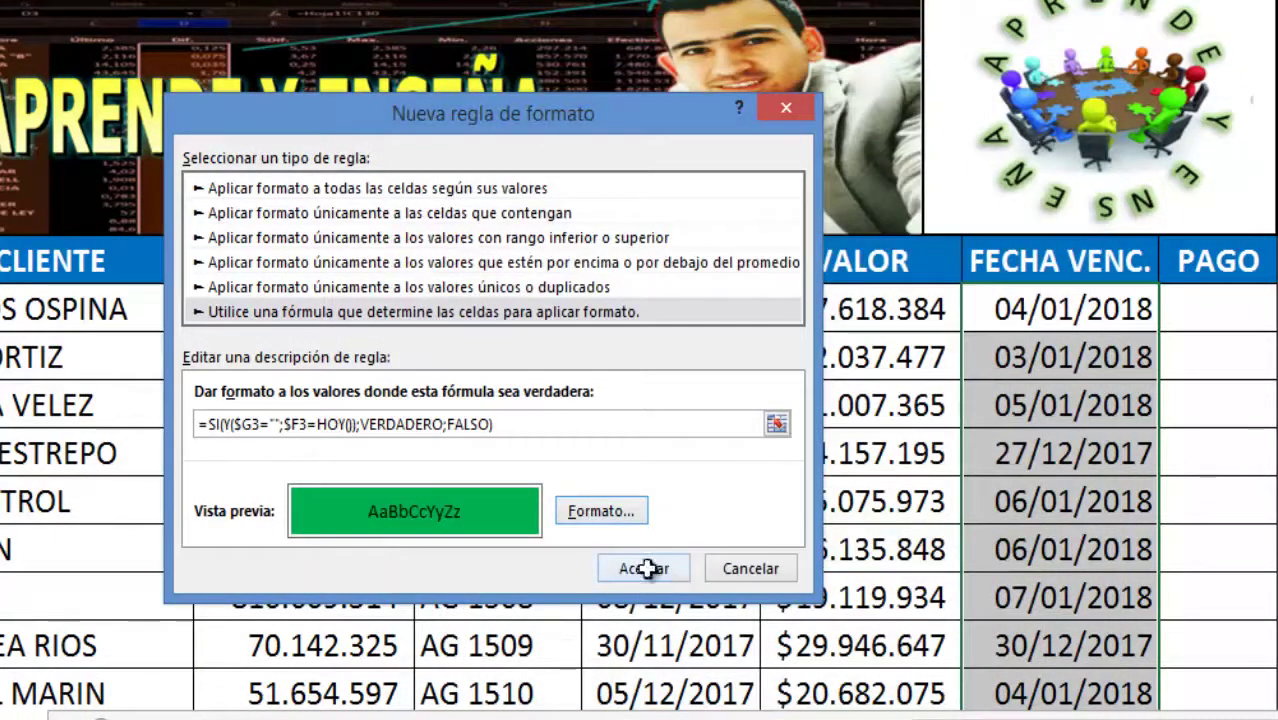
left_click(645, 570)
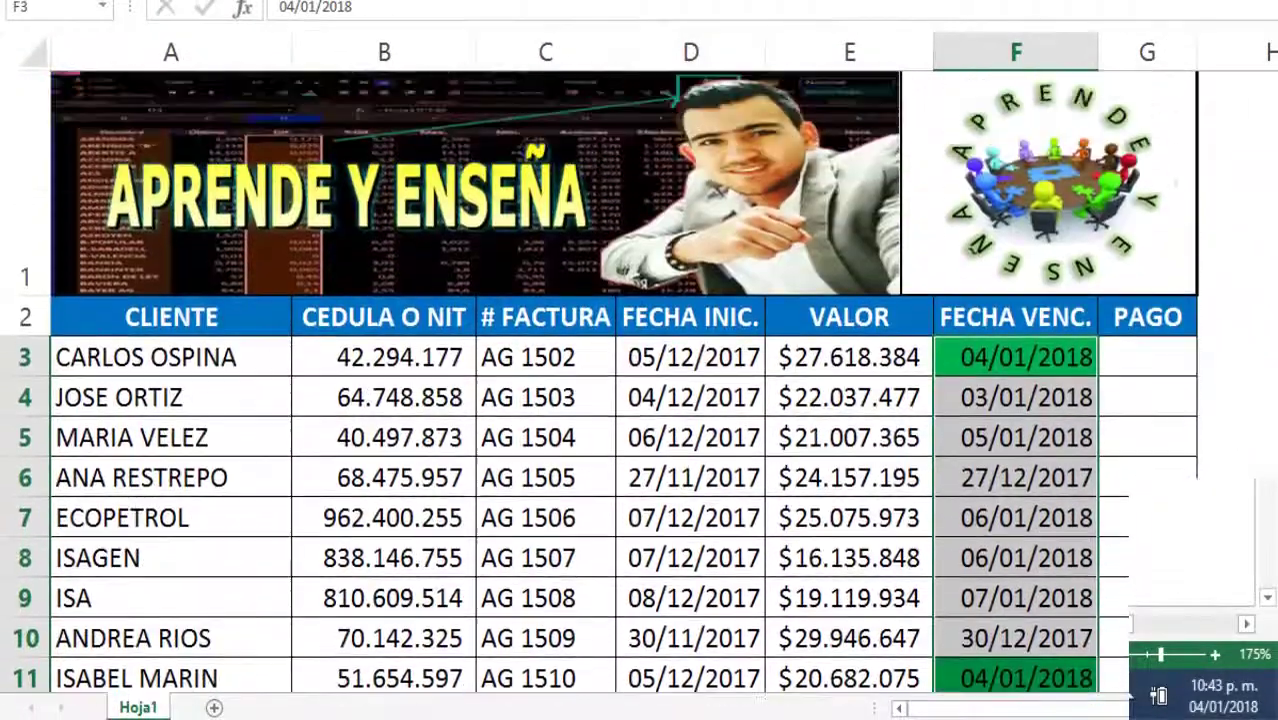
scroll(550, 430, "down", 1)
scroll(550, 425, "down", 1)
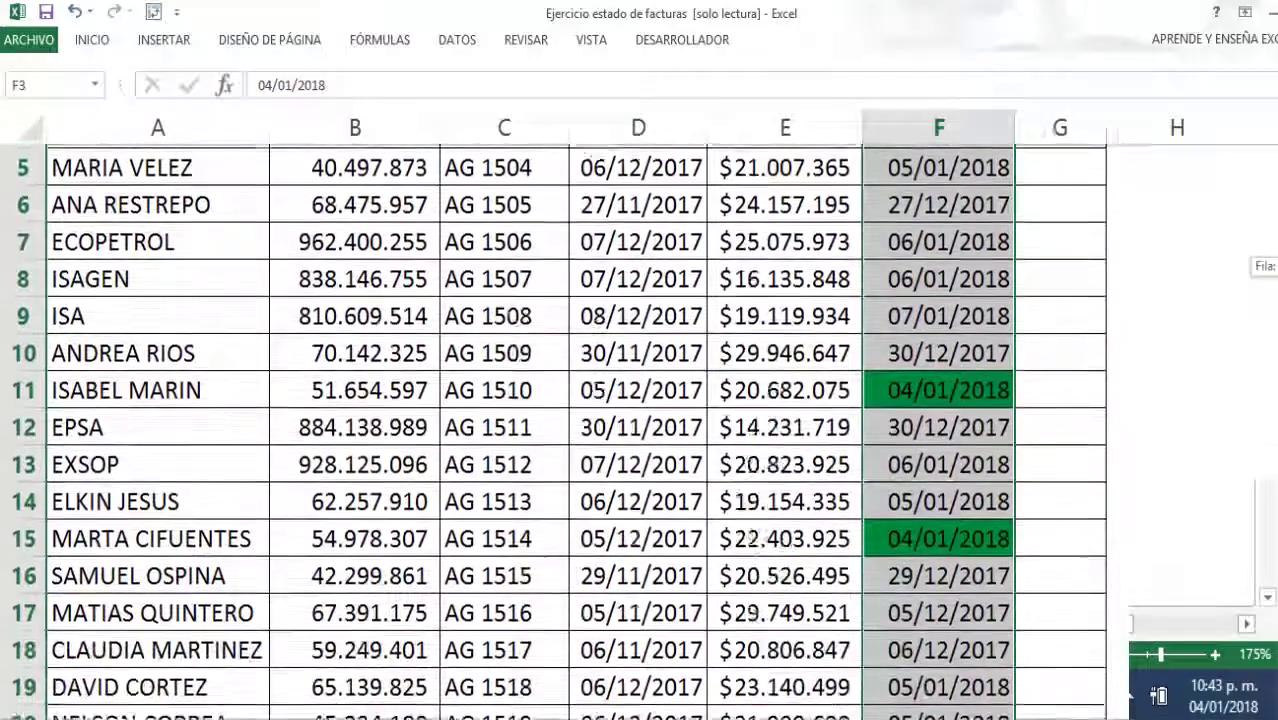
scroll(550, 425, "down", 1)
scroll(550, 425, "down", 1)
scroll(550, 425, "down", 1)
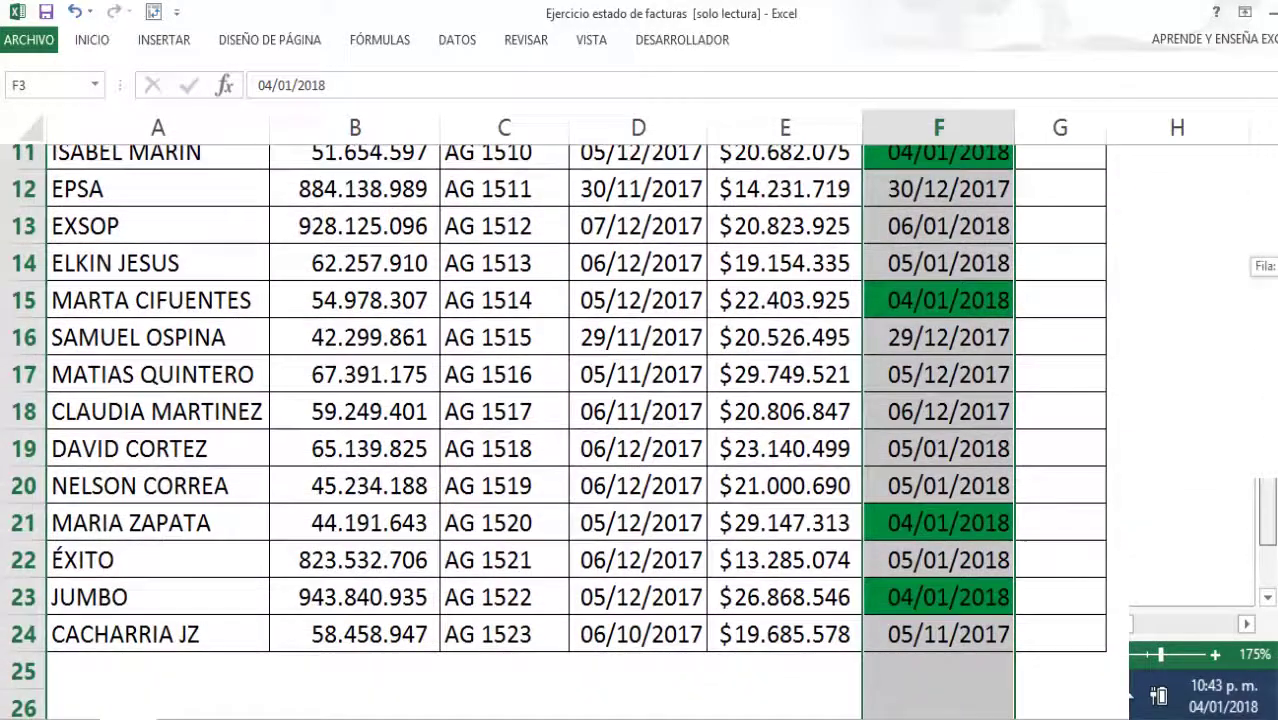
scroll(550, 430, "up", 1)
scroll(550, 430, "up", 2)
scroll(550, 430, "up", 2)
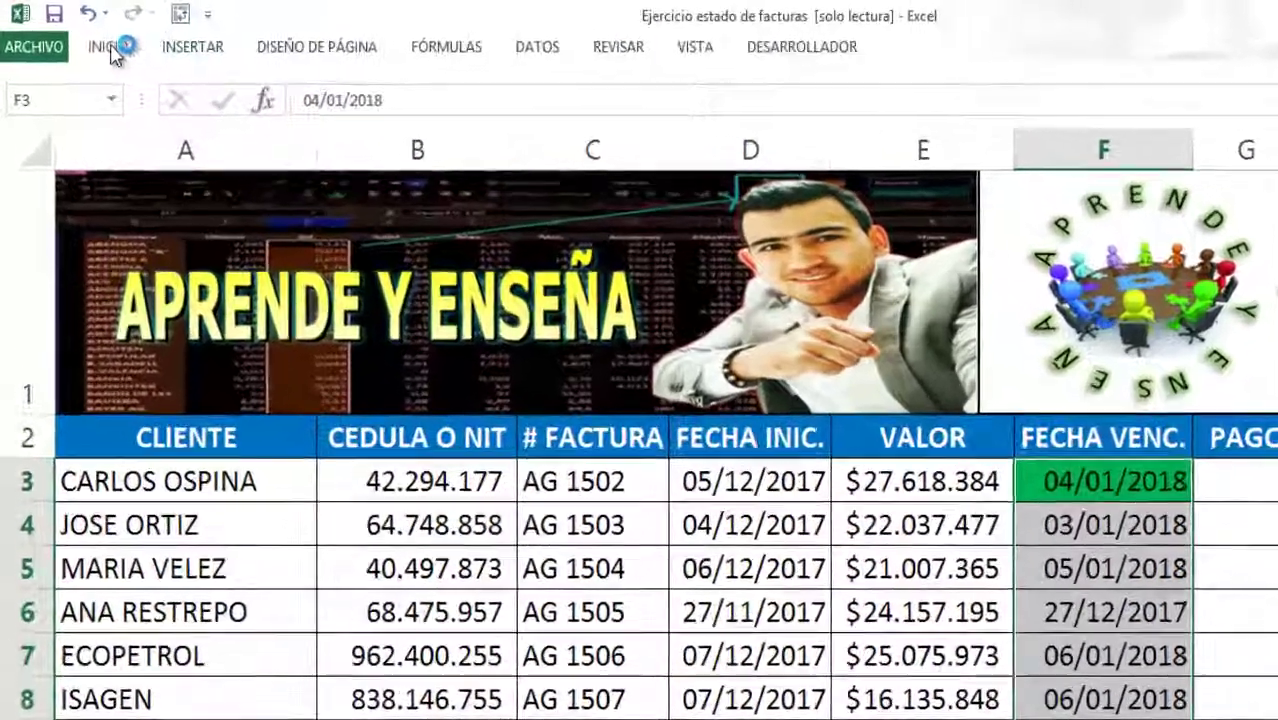
Start another new conditional formatting rule that uses a formula.
left_click(112, 50)
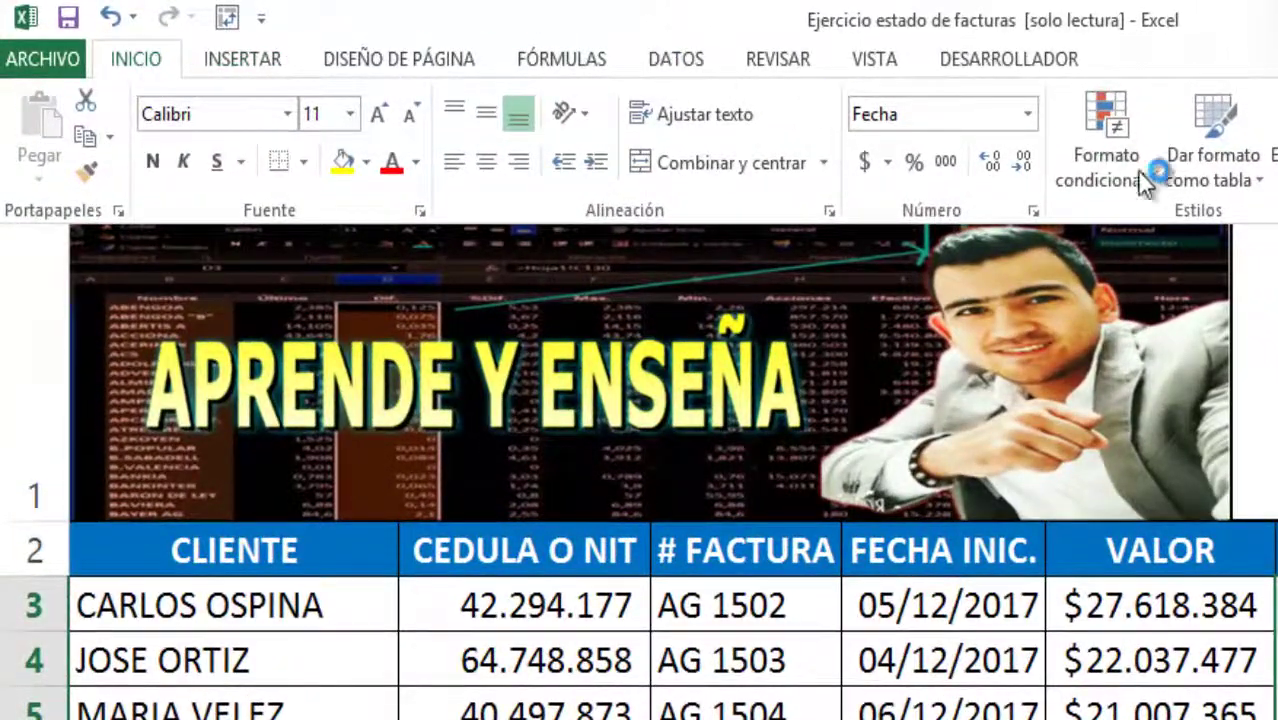
left_click(1137, 186)
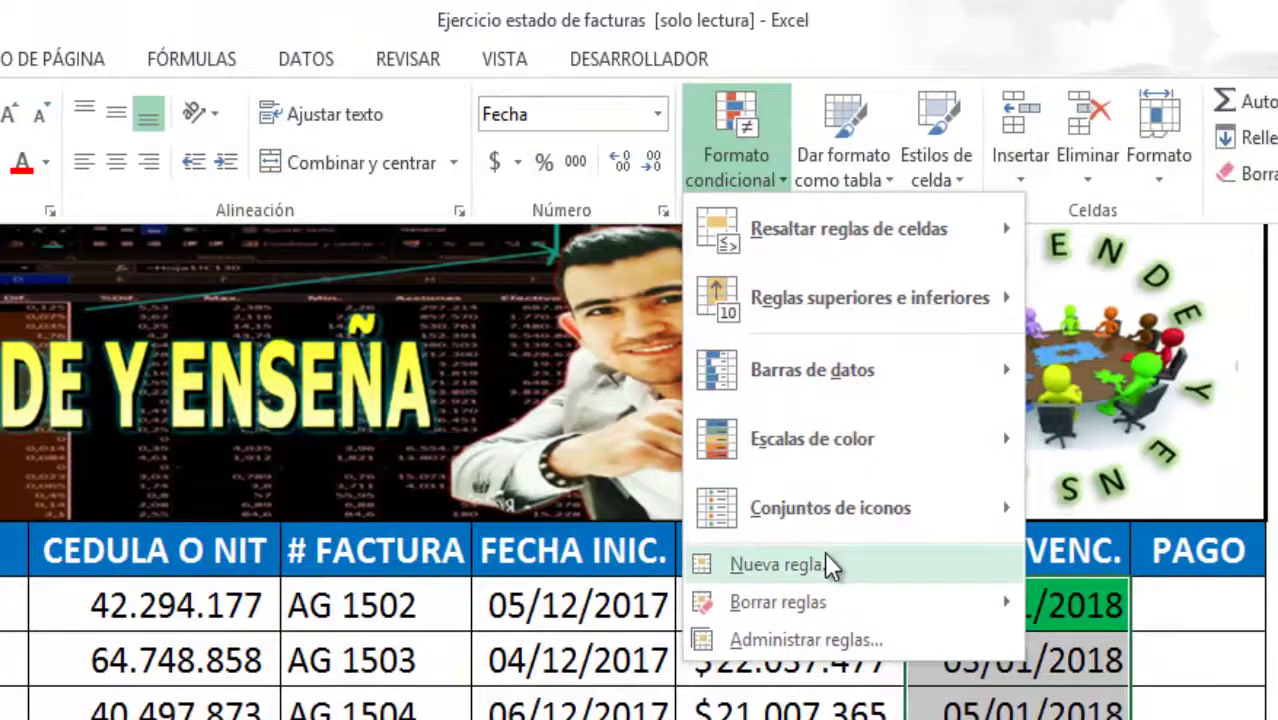
left_click(824, 560)
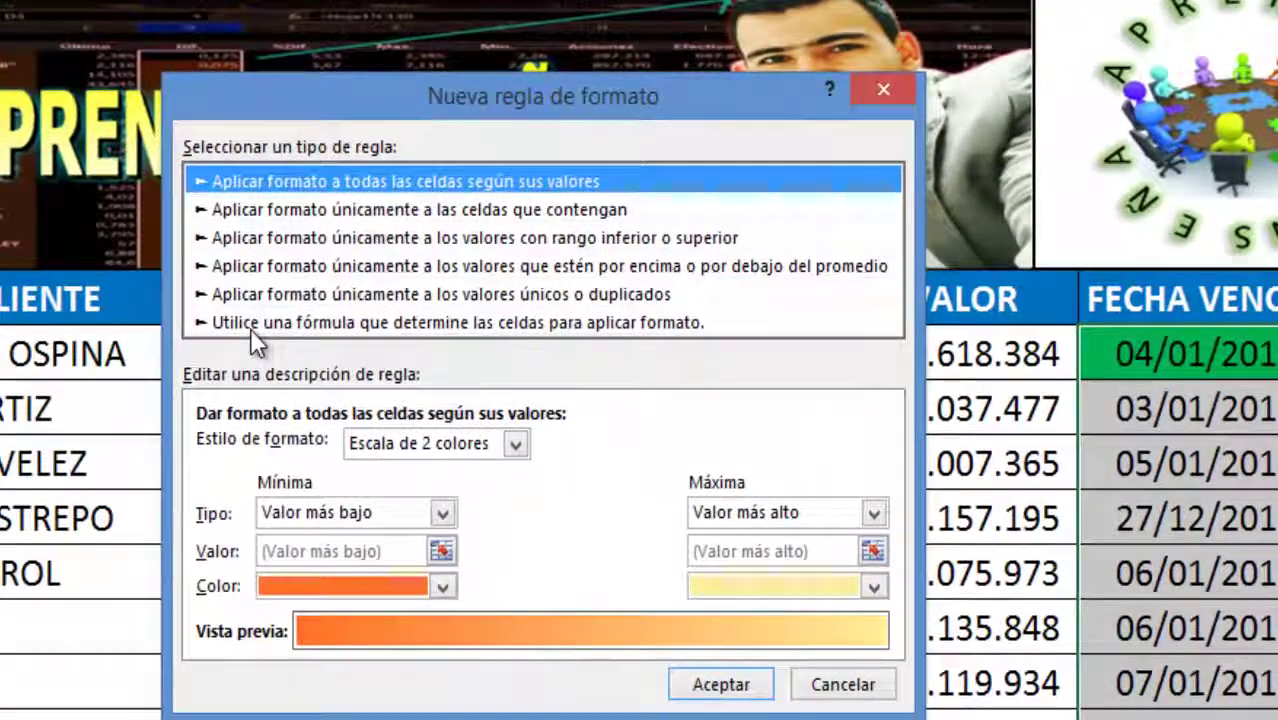
left_click(250, 326)
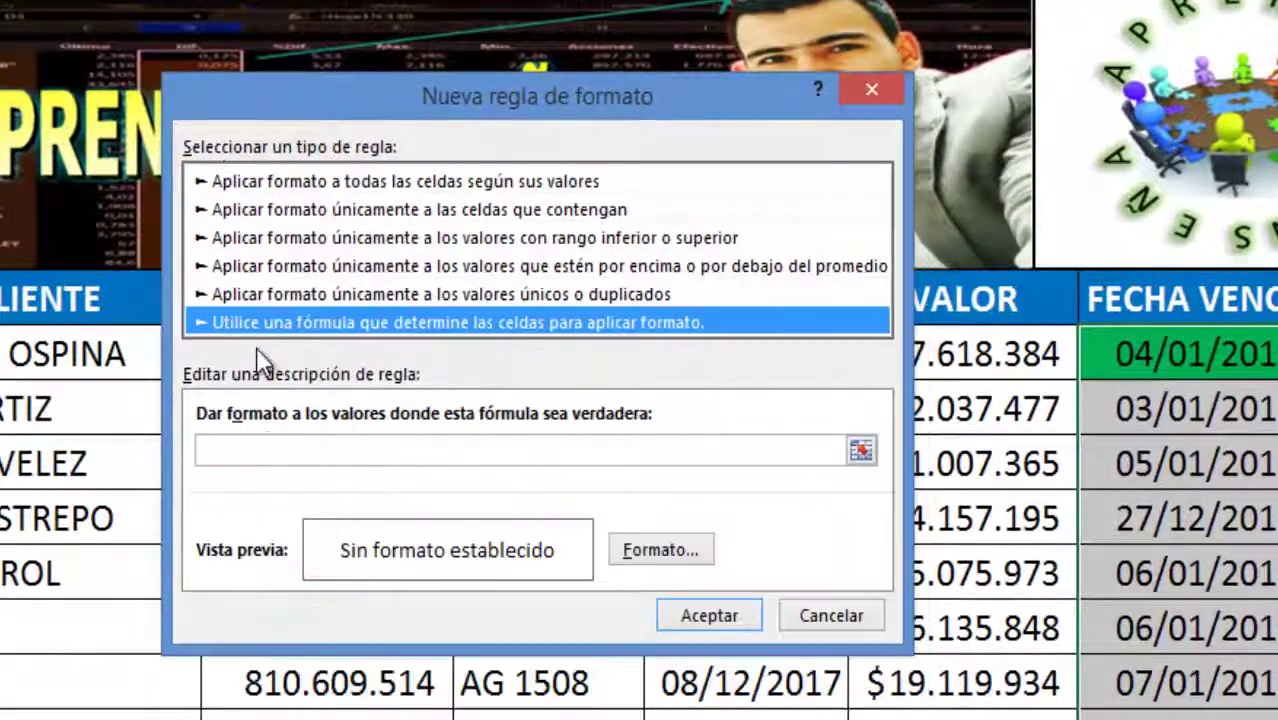
left_click(277, 451)
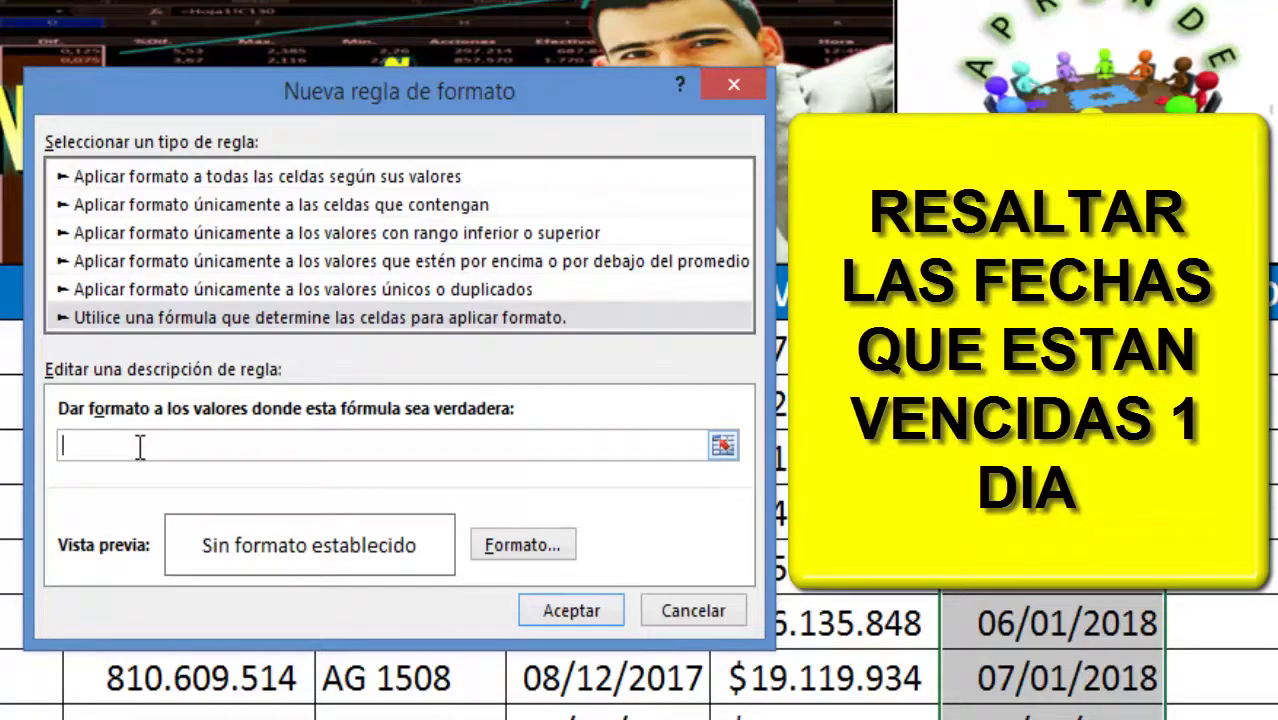
Enter =SI(Y($G3="";$F3=(HOY()-1));VERDADERO;FALSO) to catch unpaid invoices due yesterday.
type("=SI(Y(")
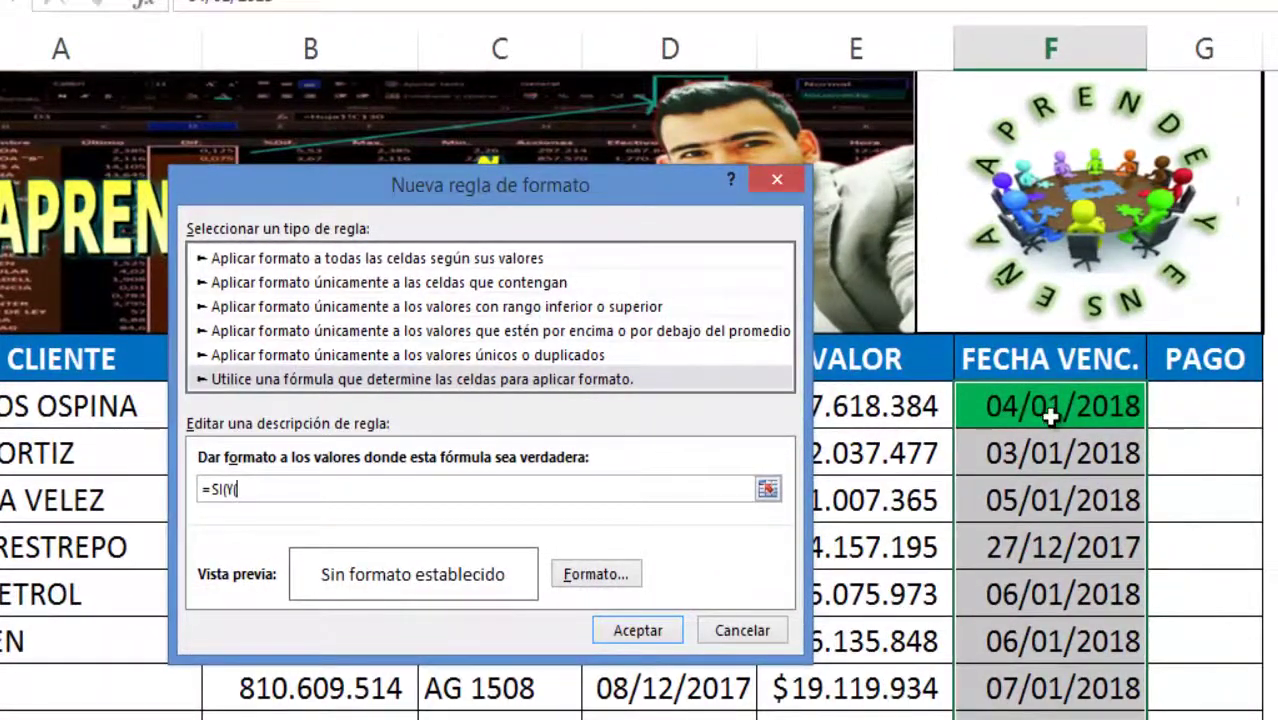
left_click(1204, 406)
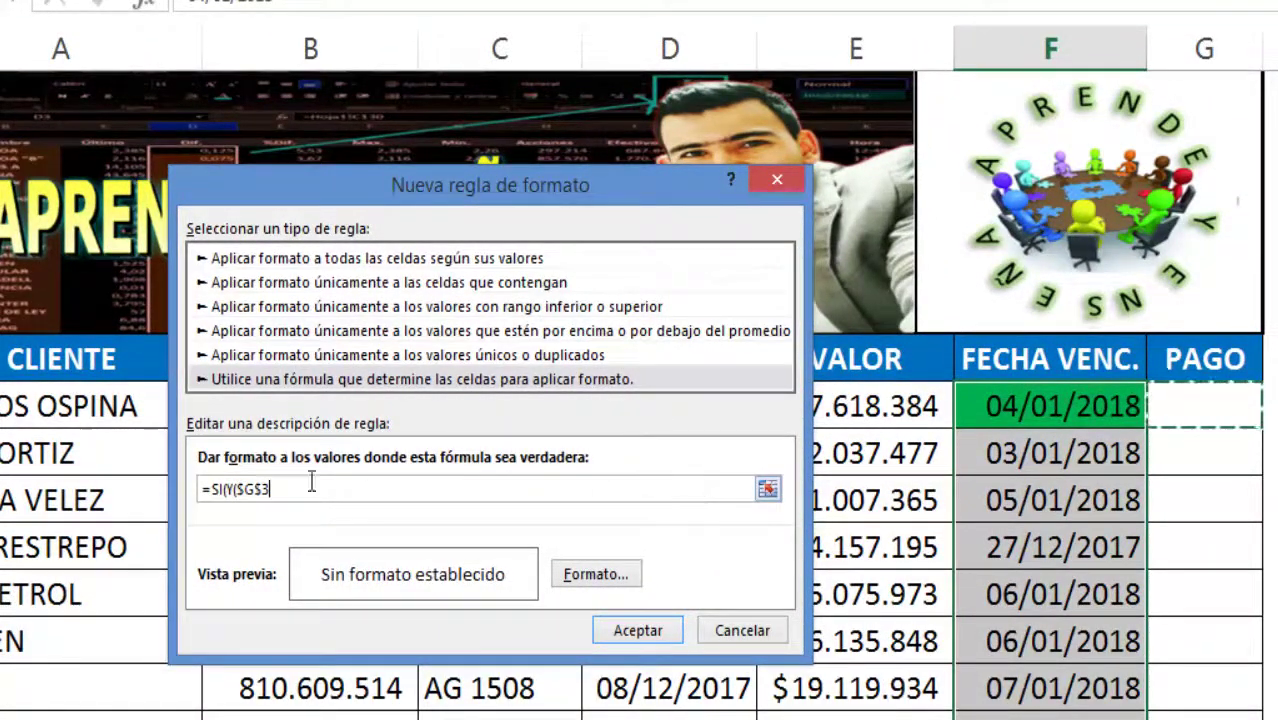
key("F4")
key("F4")
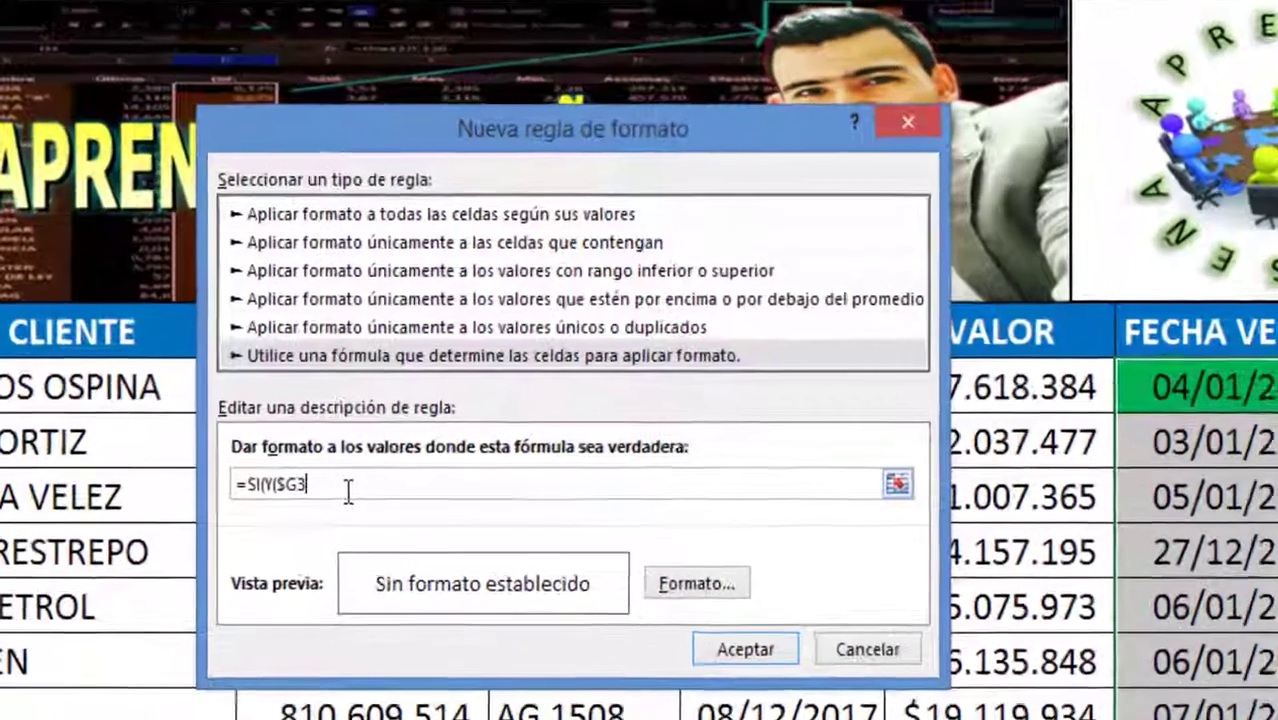
type("=\"\";")
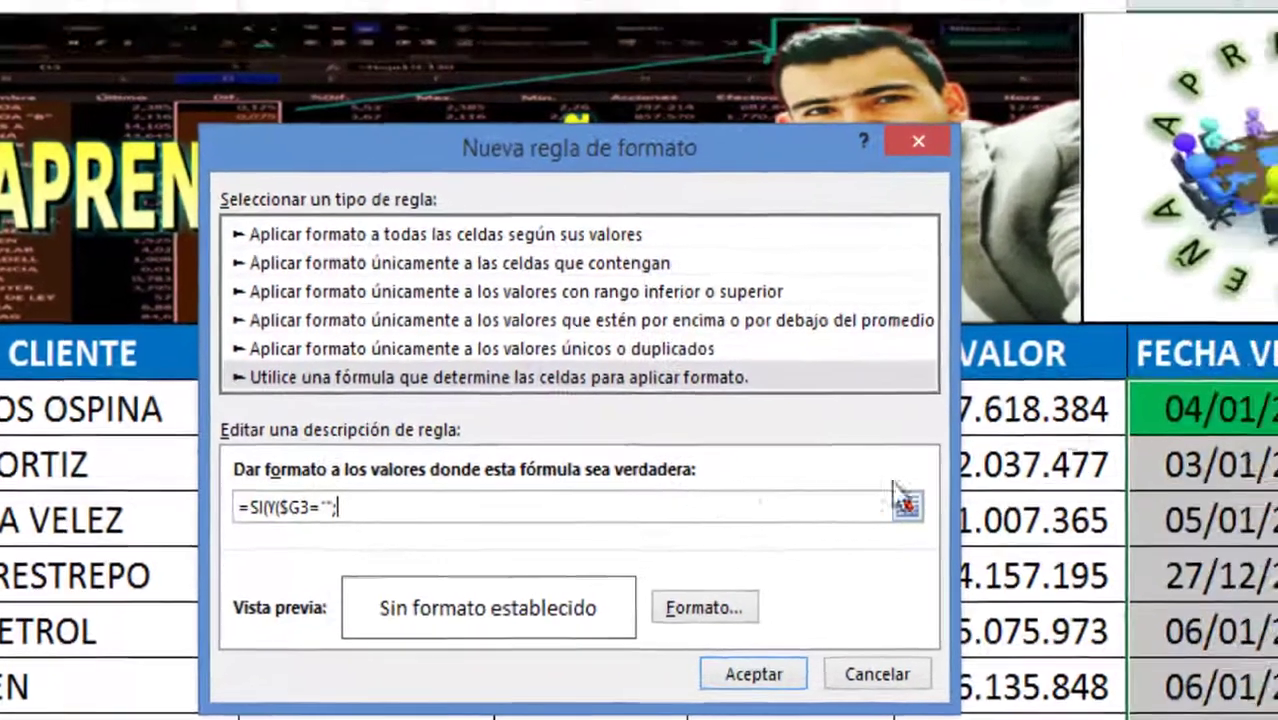
left_click(1141, 429)
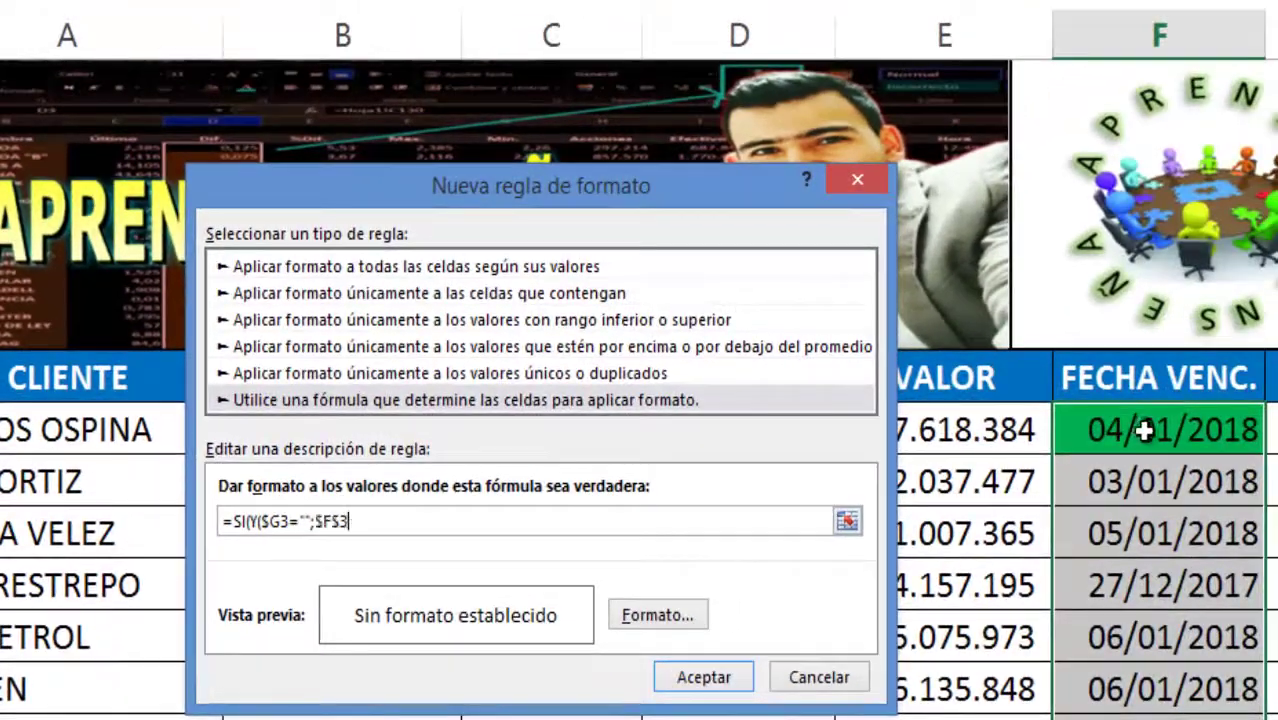
left_click(345, 522)
key("F4")
key("F4")
type("=(")
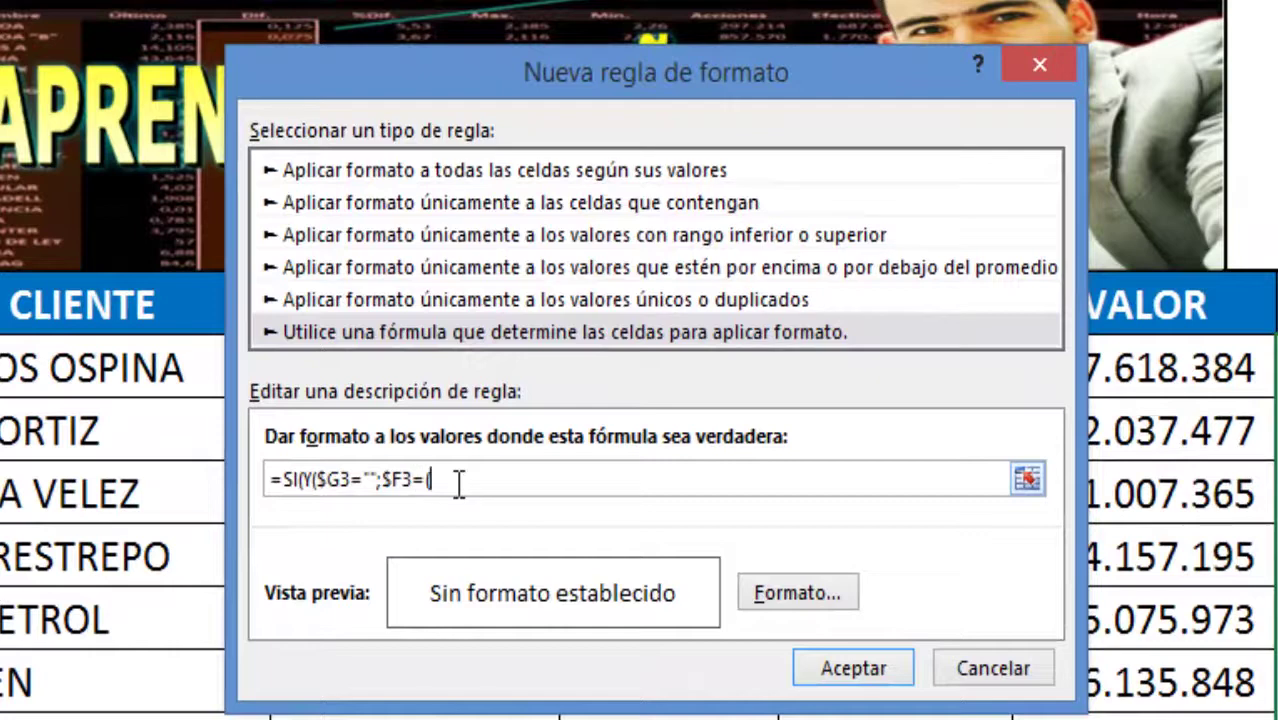
type("HOY())")
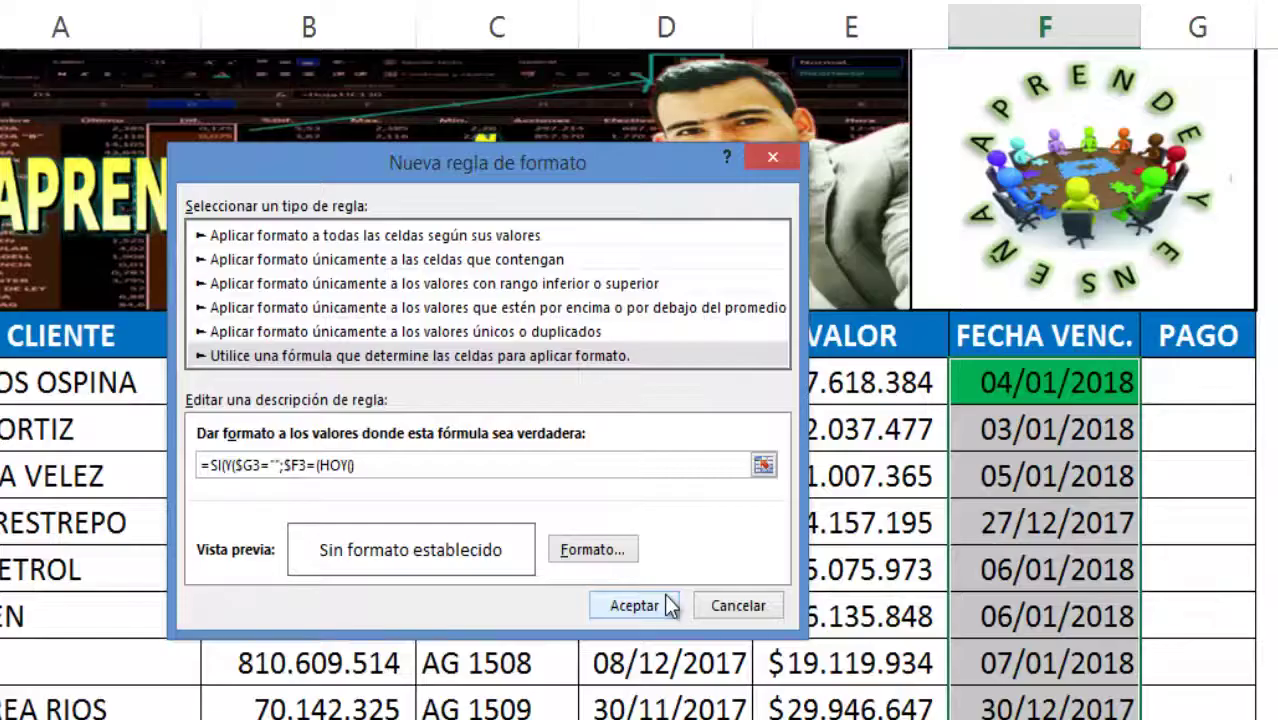
type("-1")
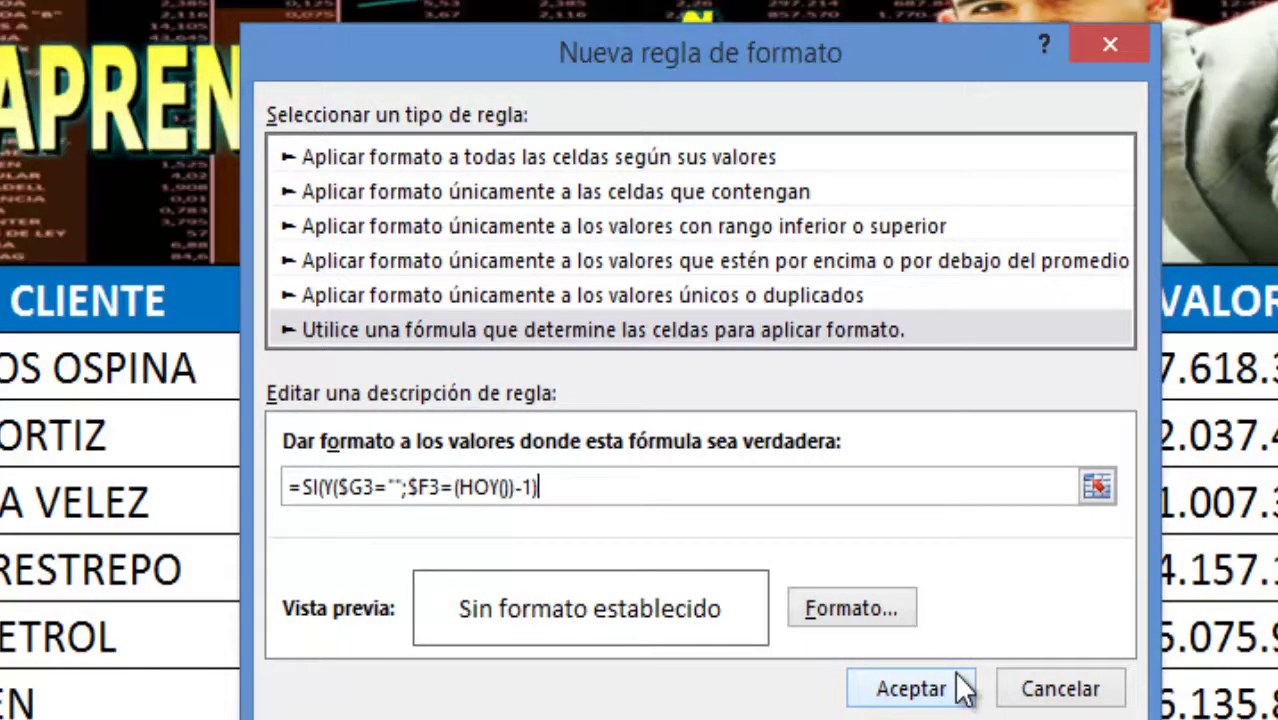
type("ERD")
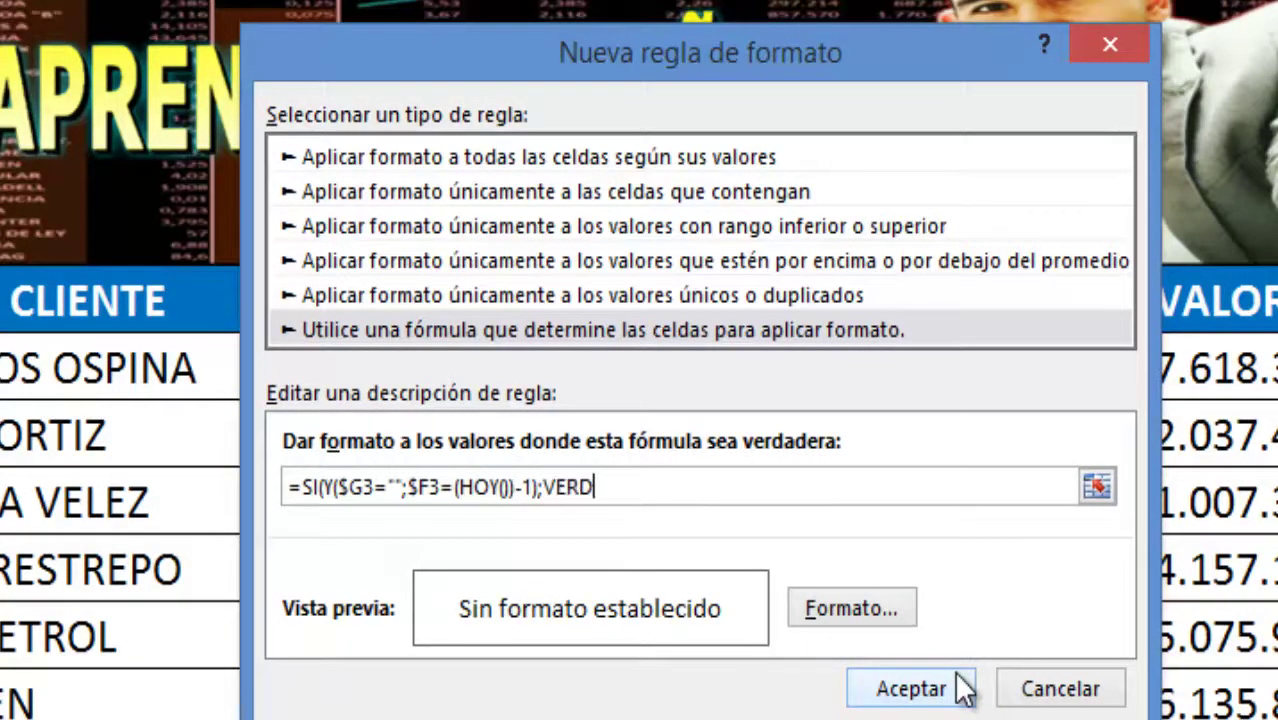
type("ADERO;FA")
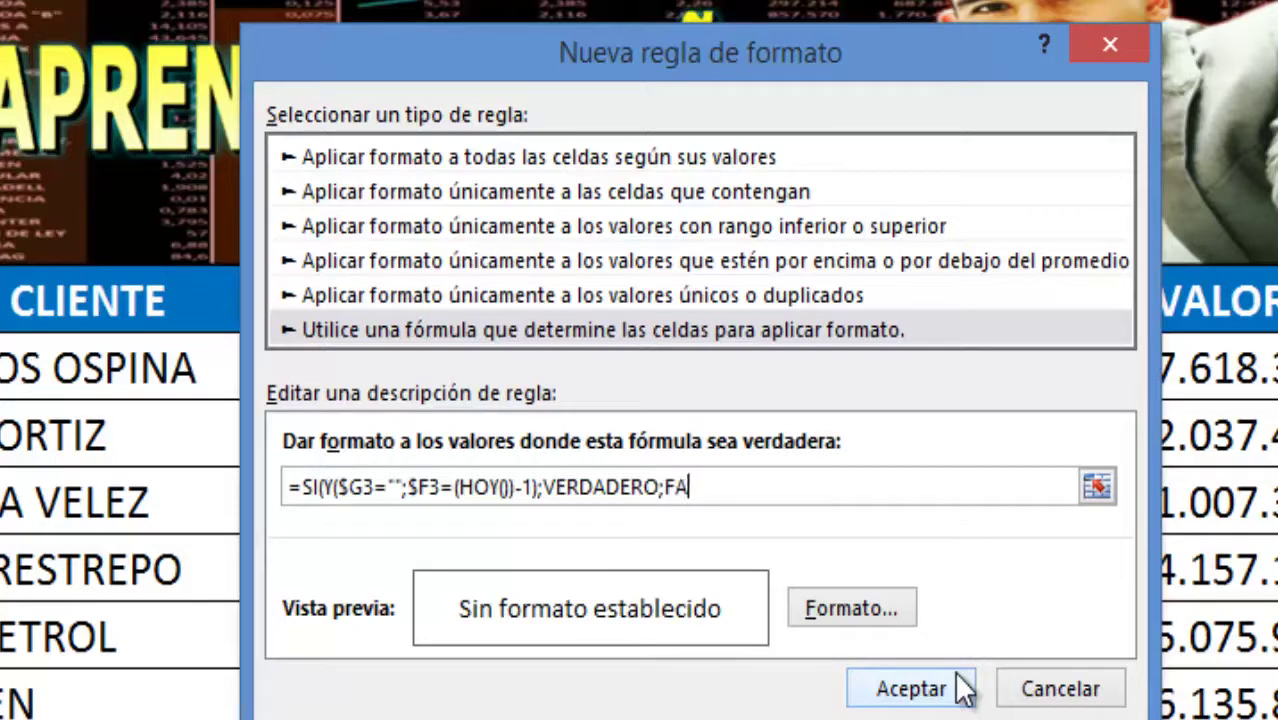
type("LSO")
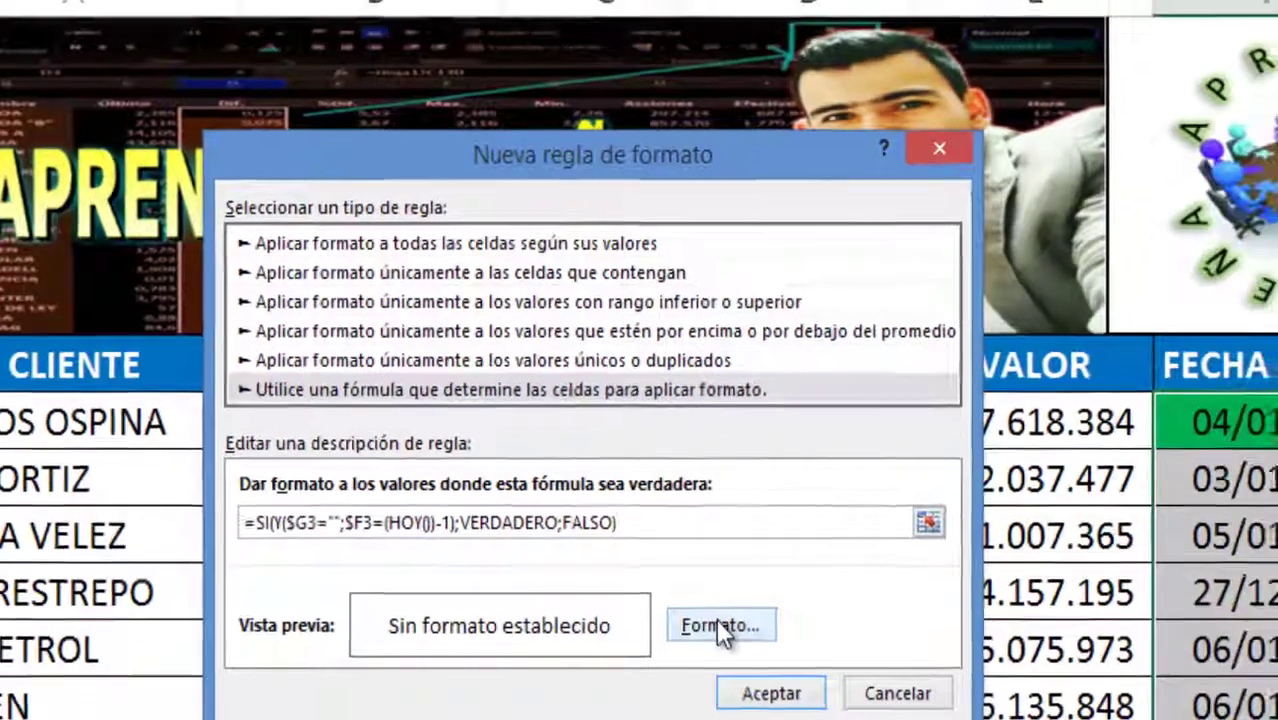
Apply a yellow fill to the yesterday rule, turning F4 yellow, then select F3:F11.
left_click(852, 608)
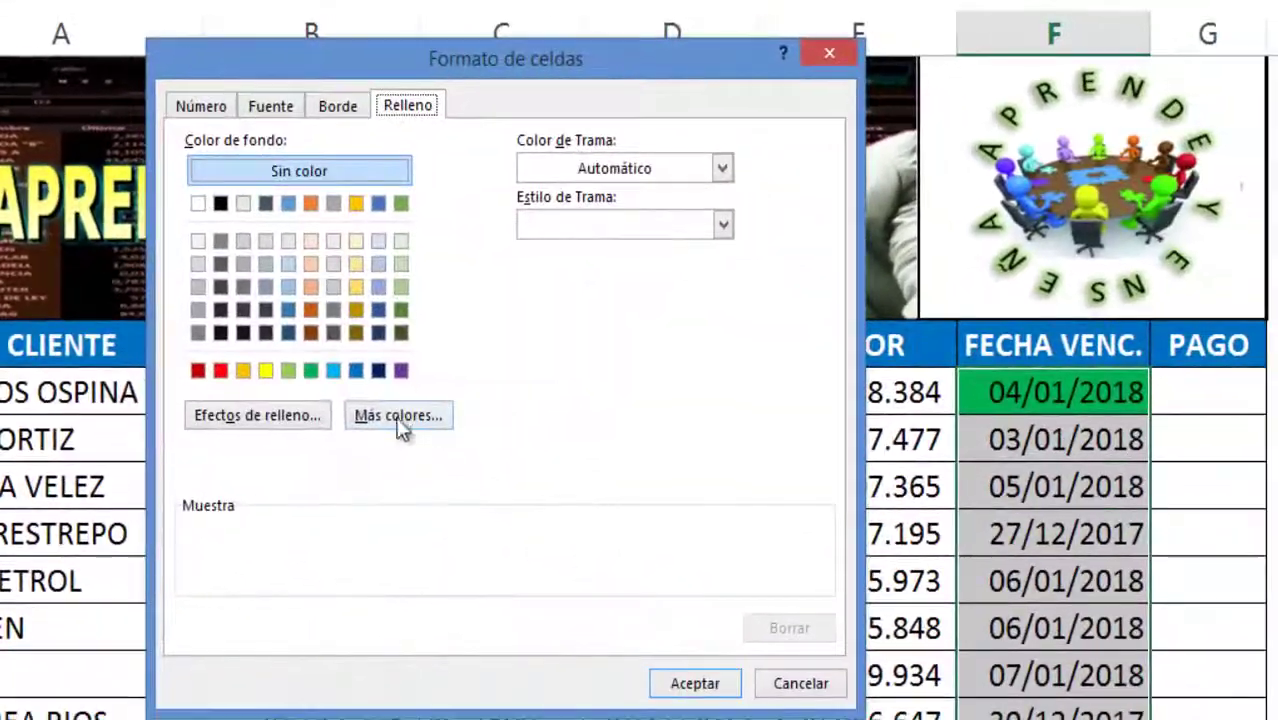
left_click(265, 370)
left_click(695, 686)
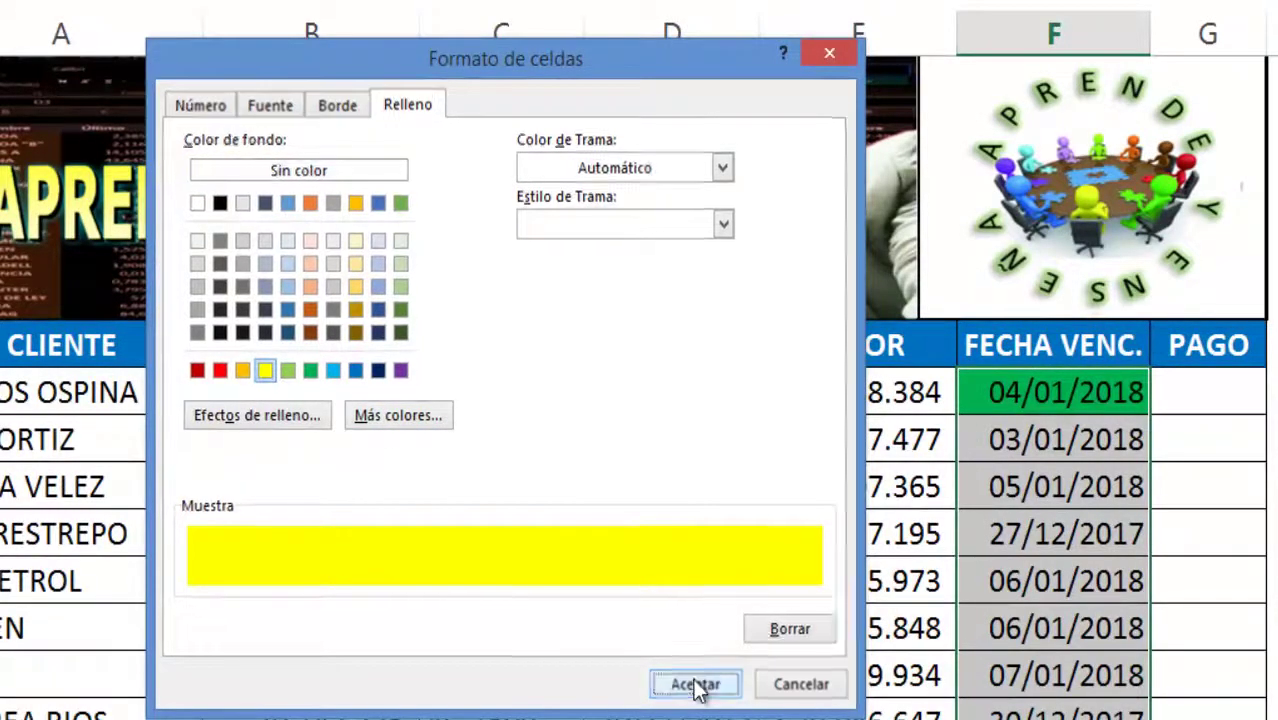
left_click(642, 616)
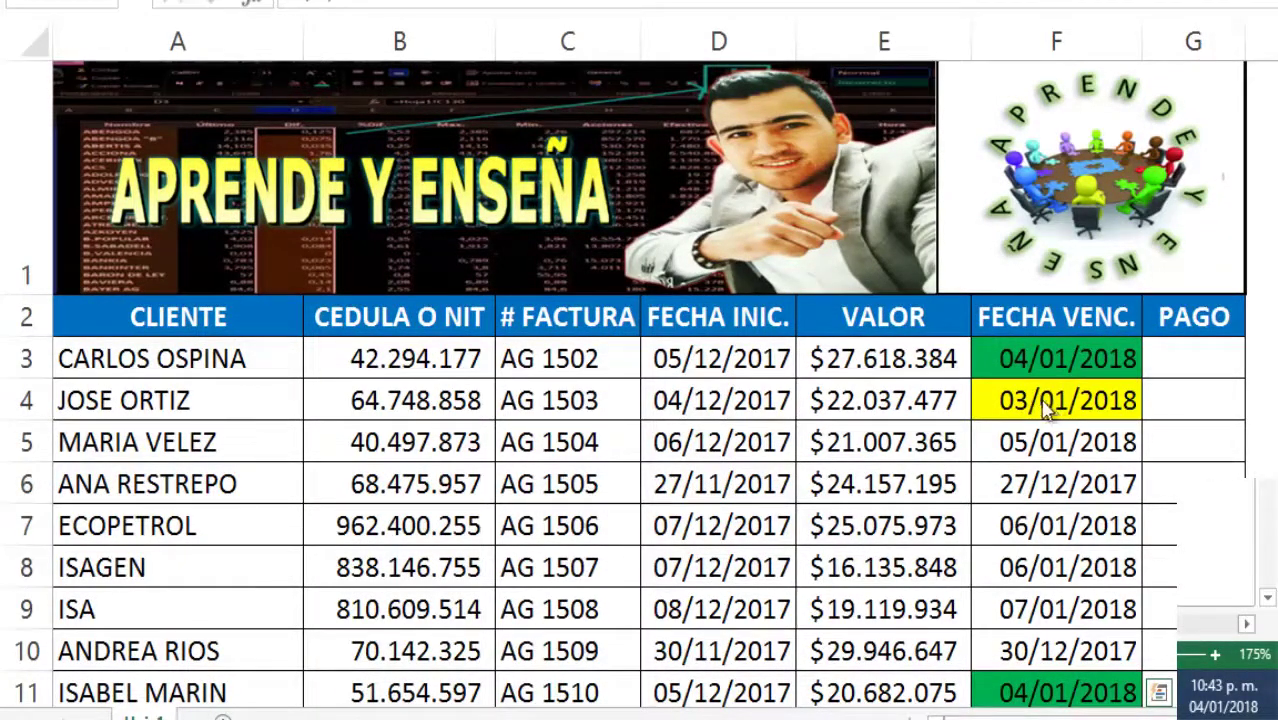
left_click_drag(1060, 358, 1060, 692)
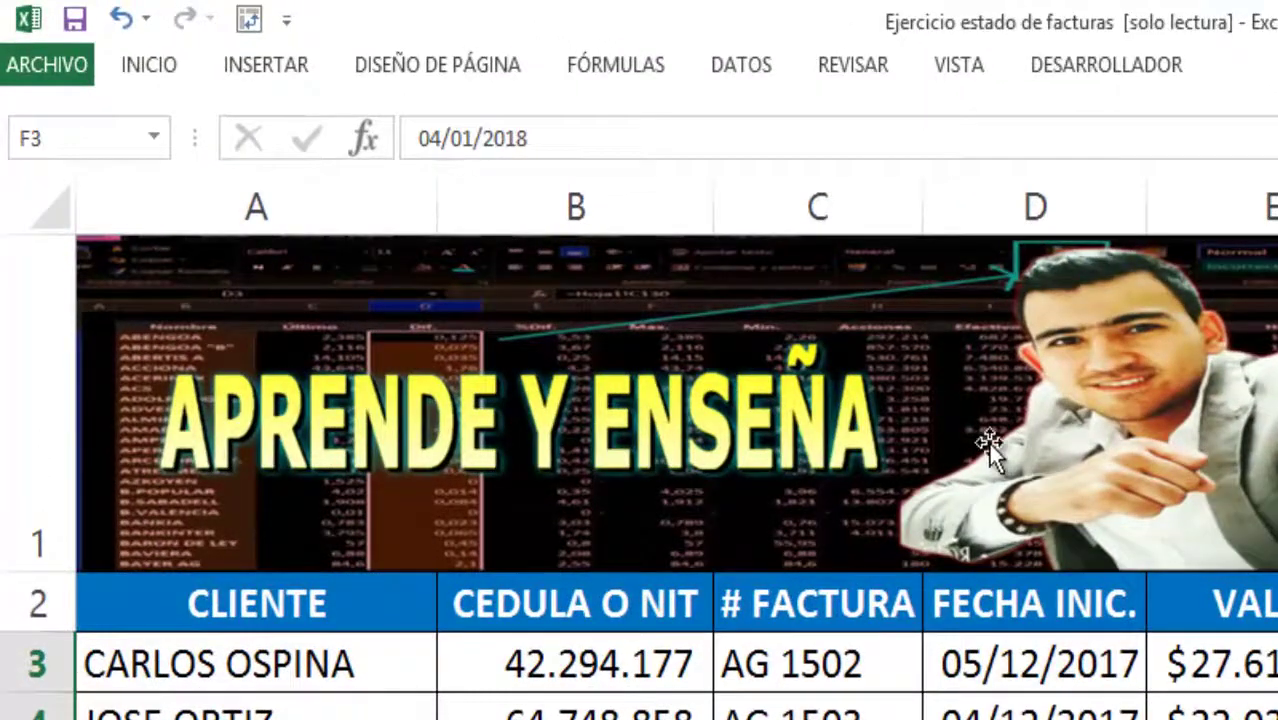
Open a third new formula-based conditional formatting rule.
left_click(155, 70)
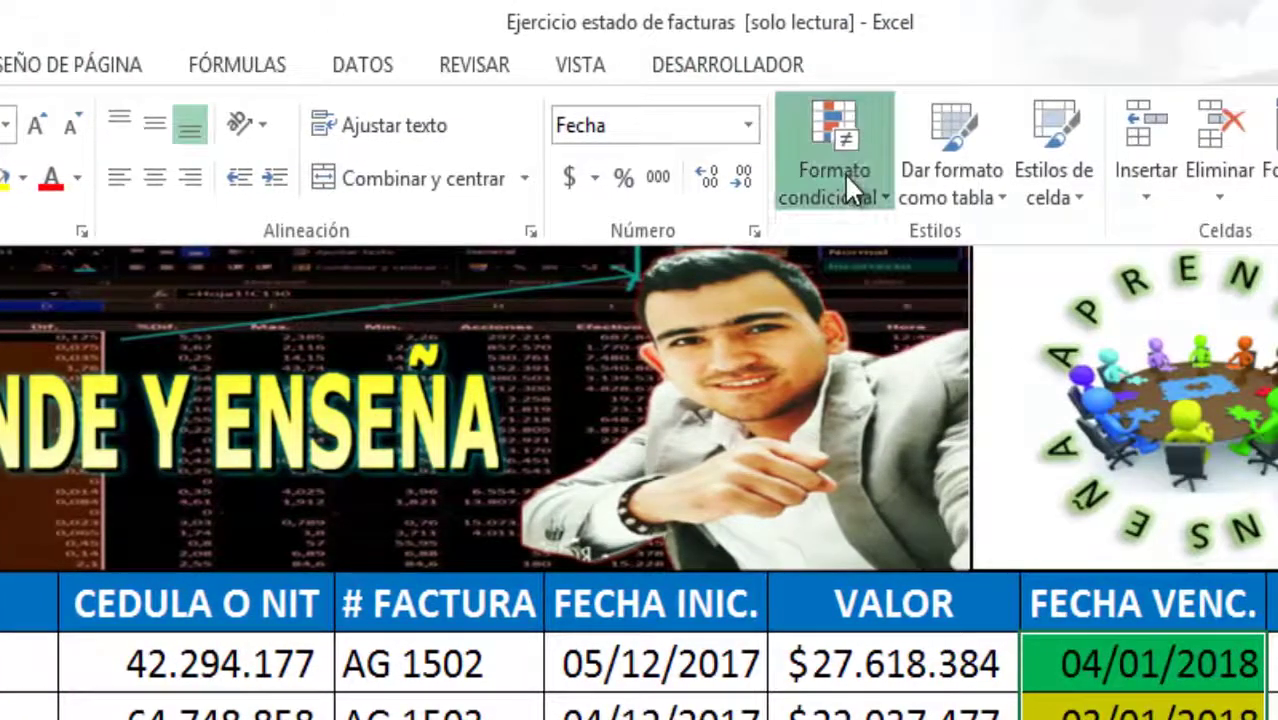
left_click(845, 185)
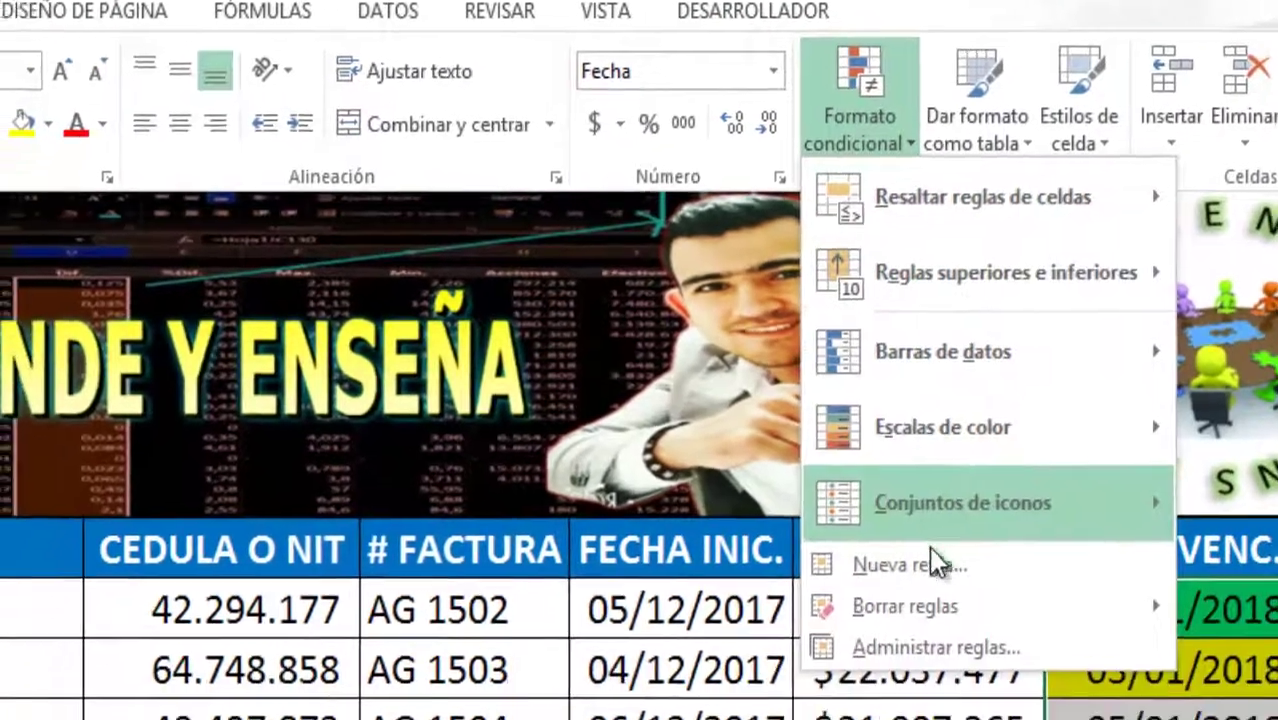
left_click(870, 619)
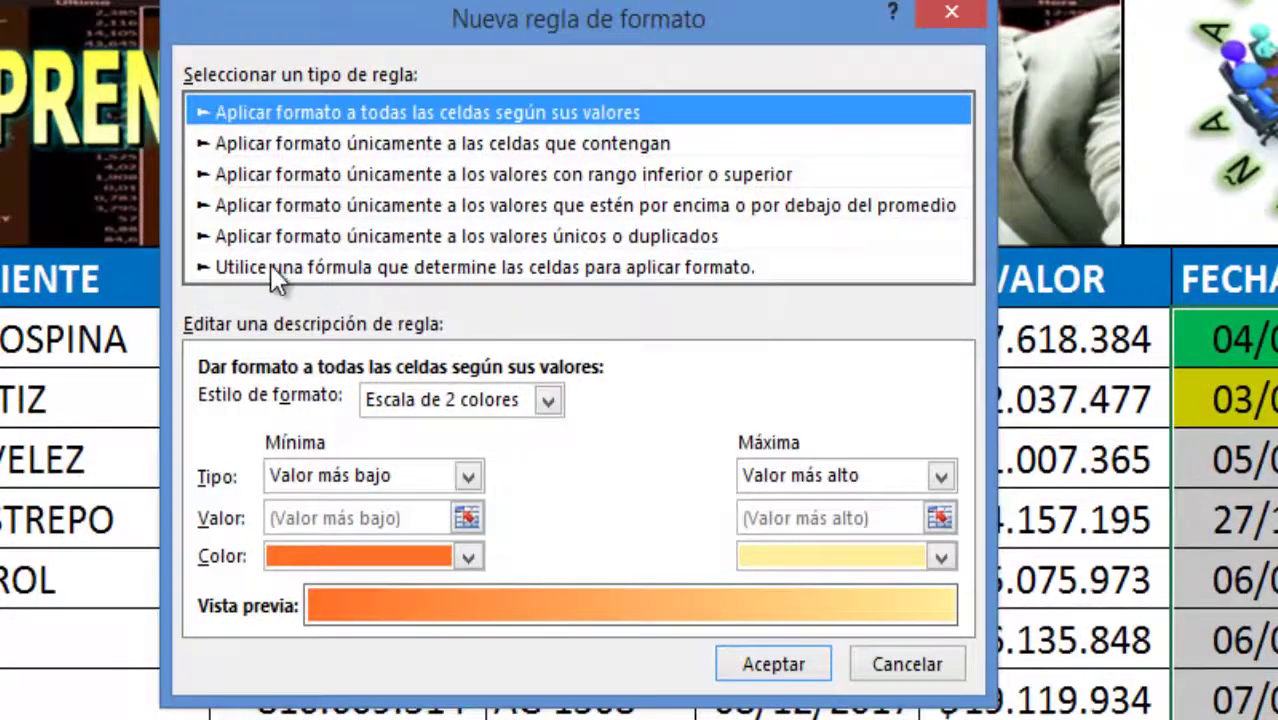
left_click(271, 266)
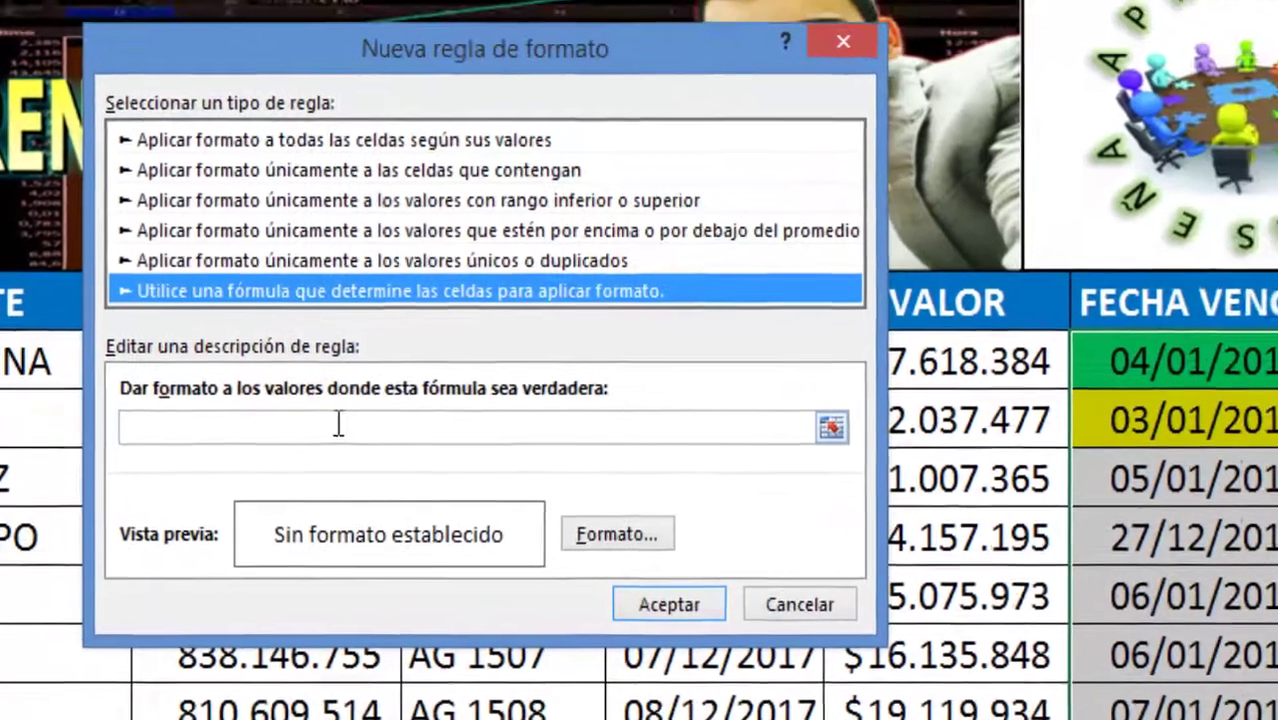
left_click(418, 405)
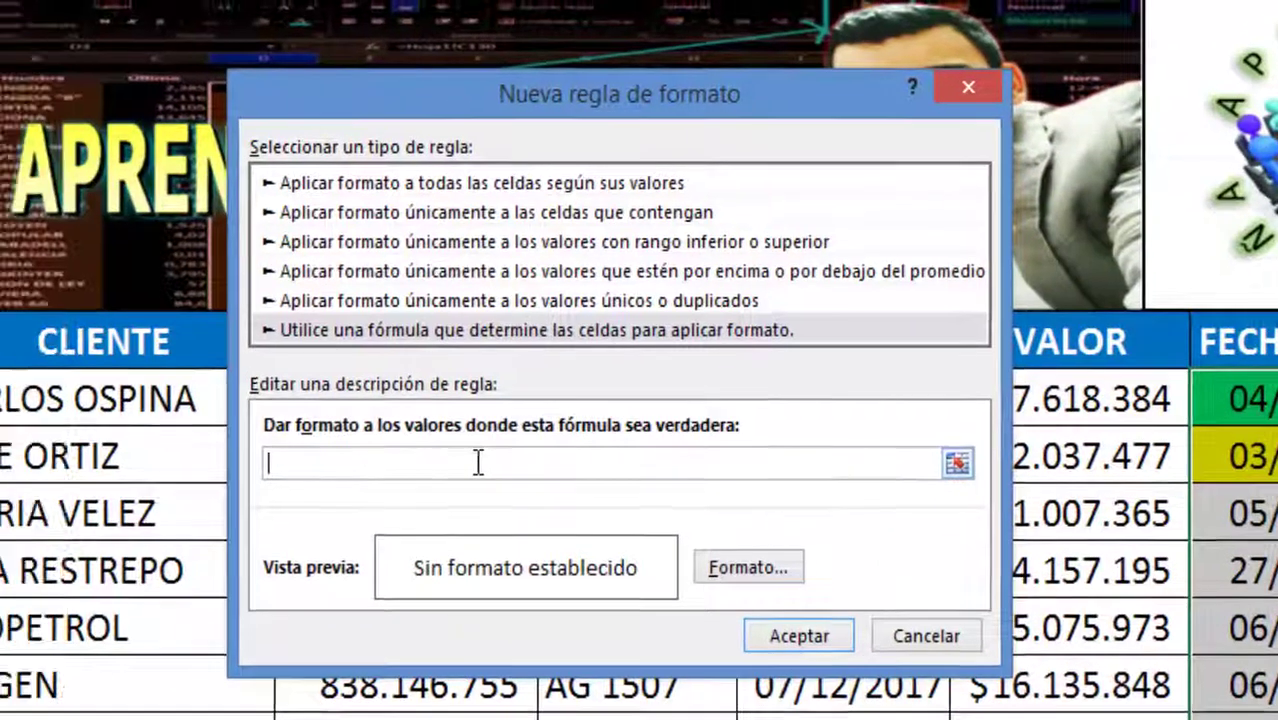
Begin the formula =SI(Y($G3="";$F3>=( with row-relative G3 and F3 references.
type("=SI")
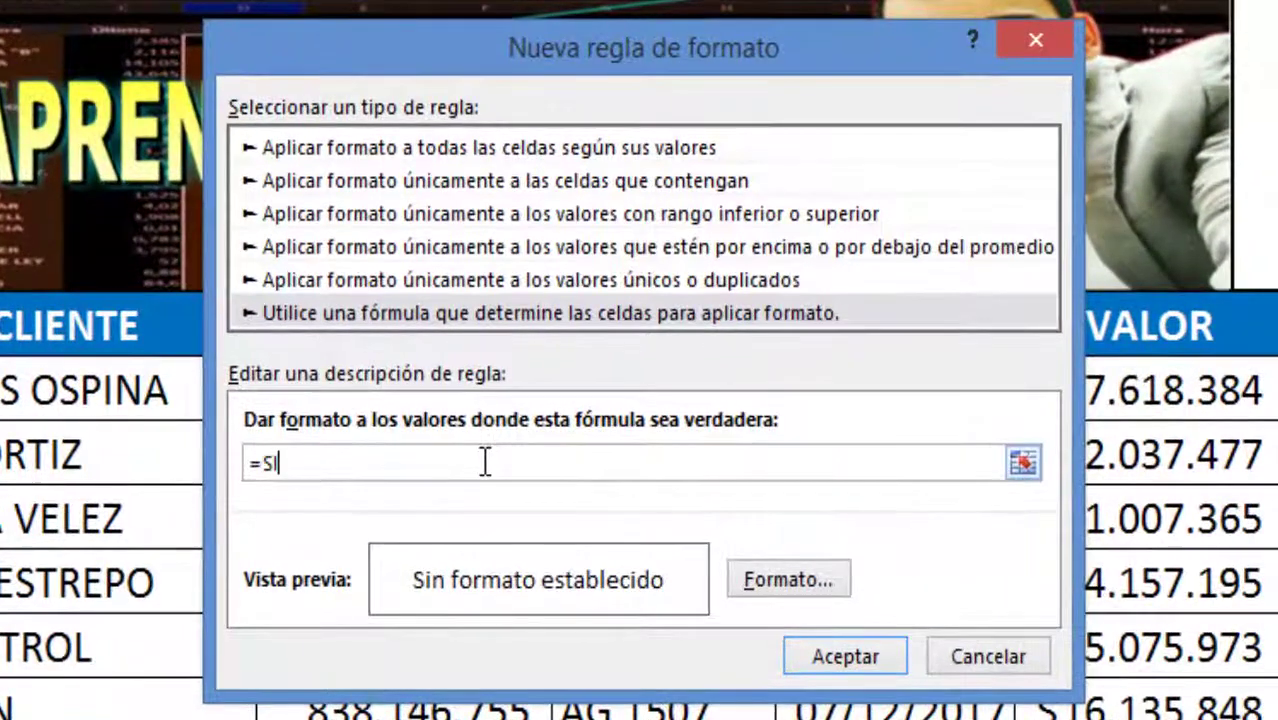
type("(Y(")
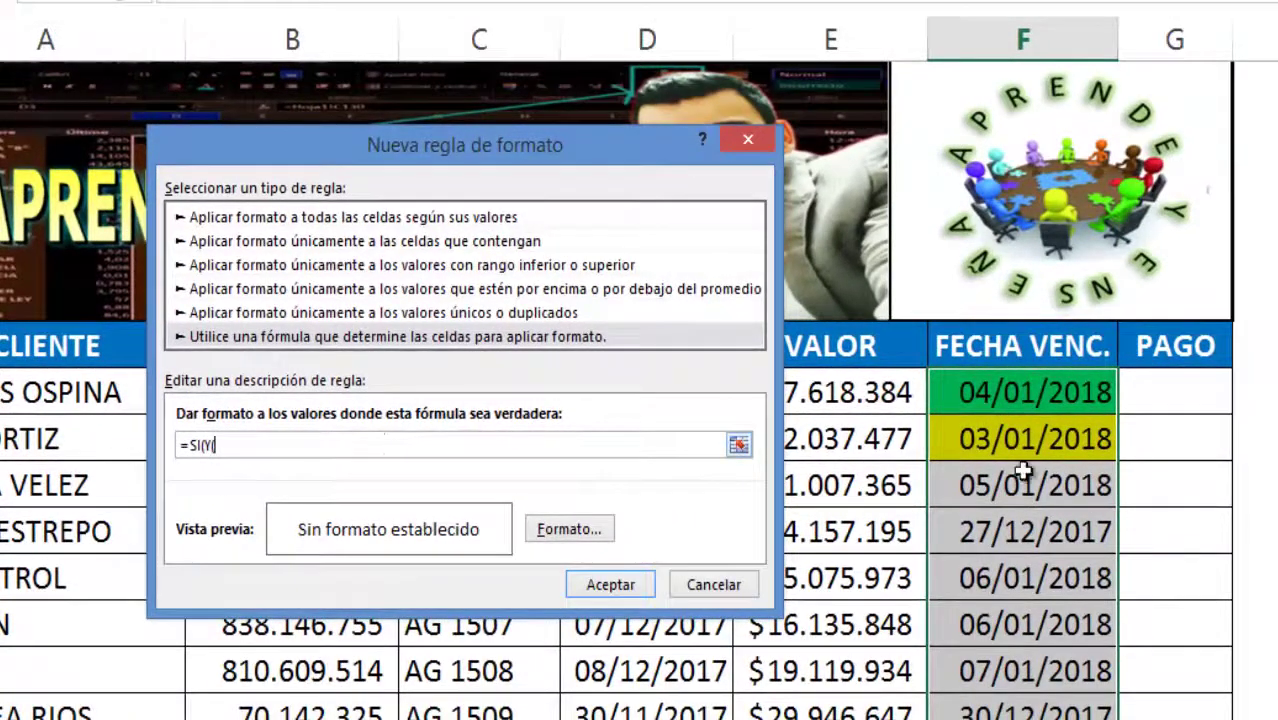
left_click(1198, 391)
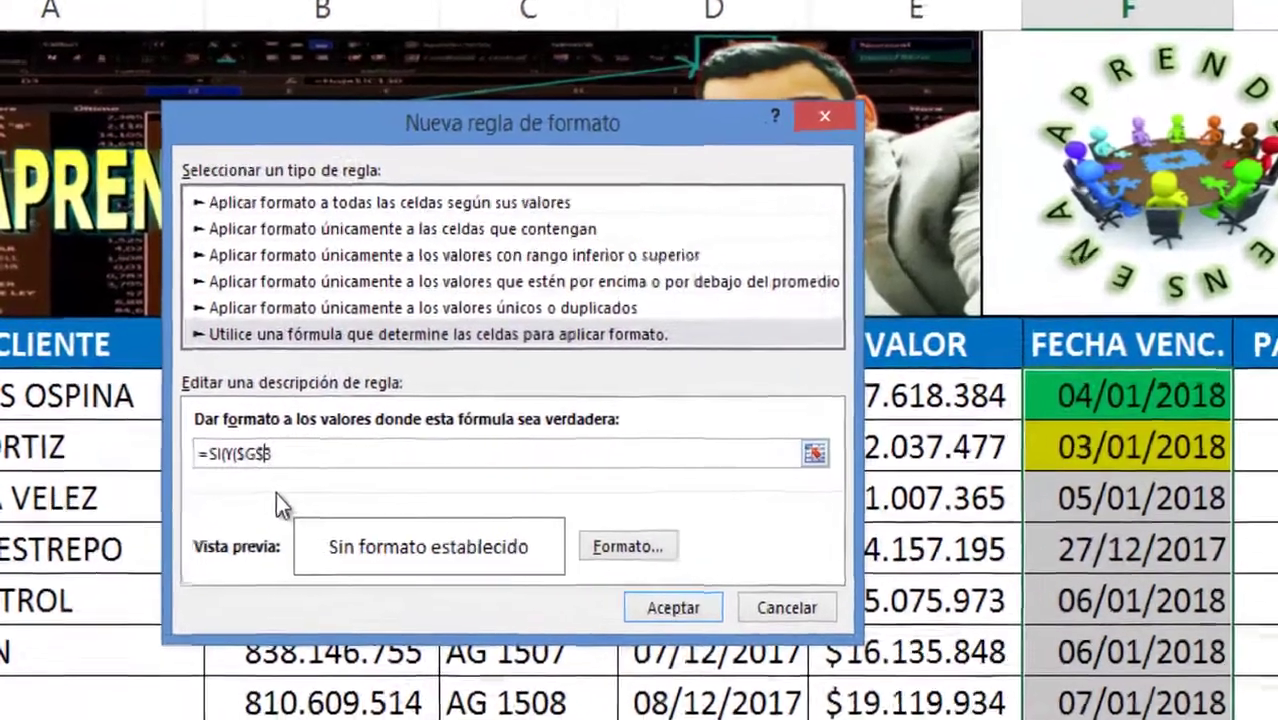
key("F4")
key("F4")
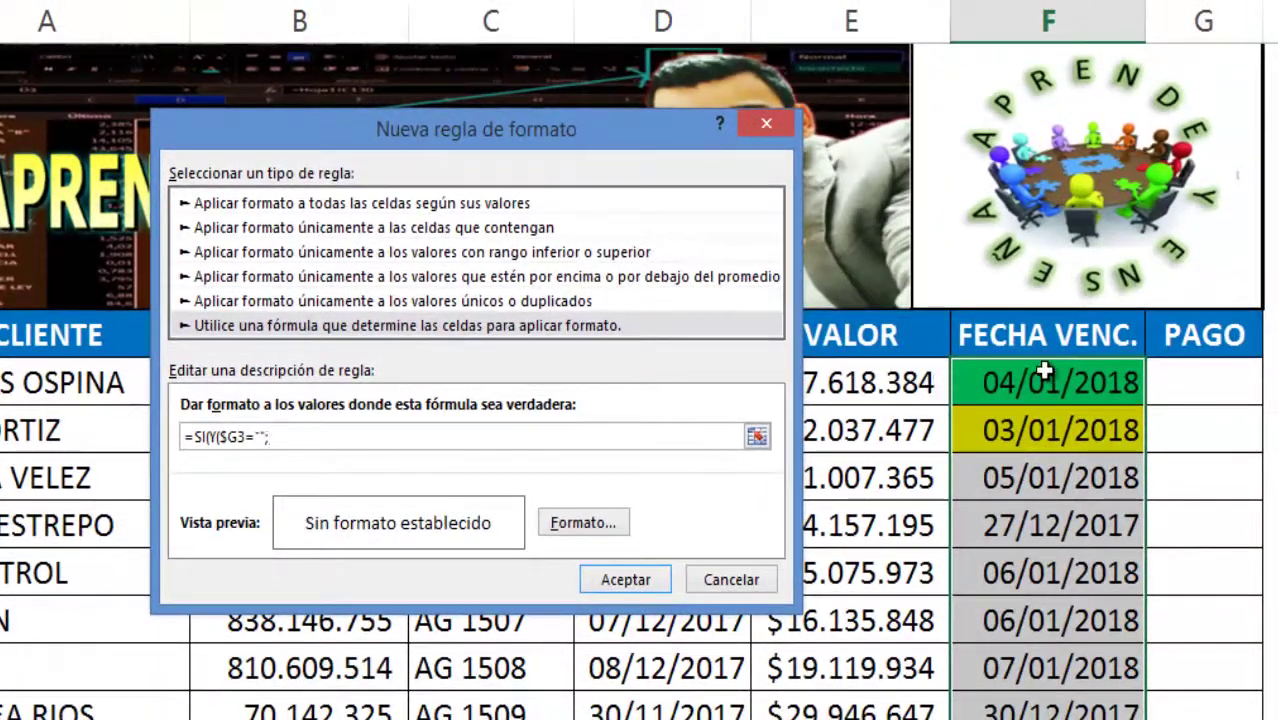
left_click(1044, 372)
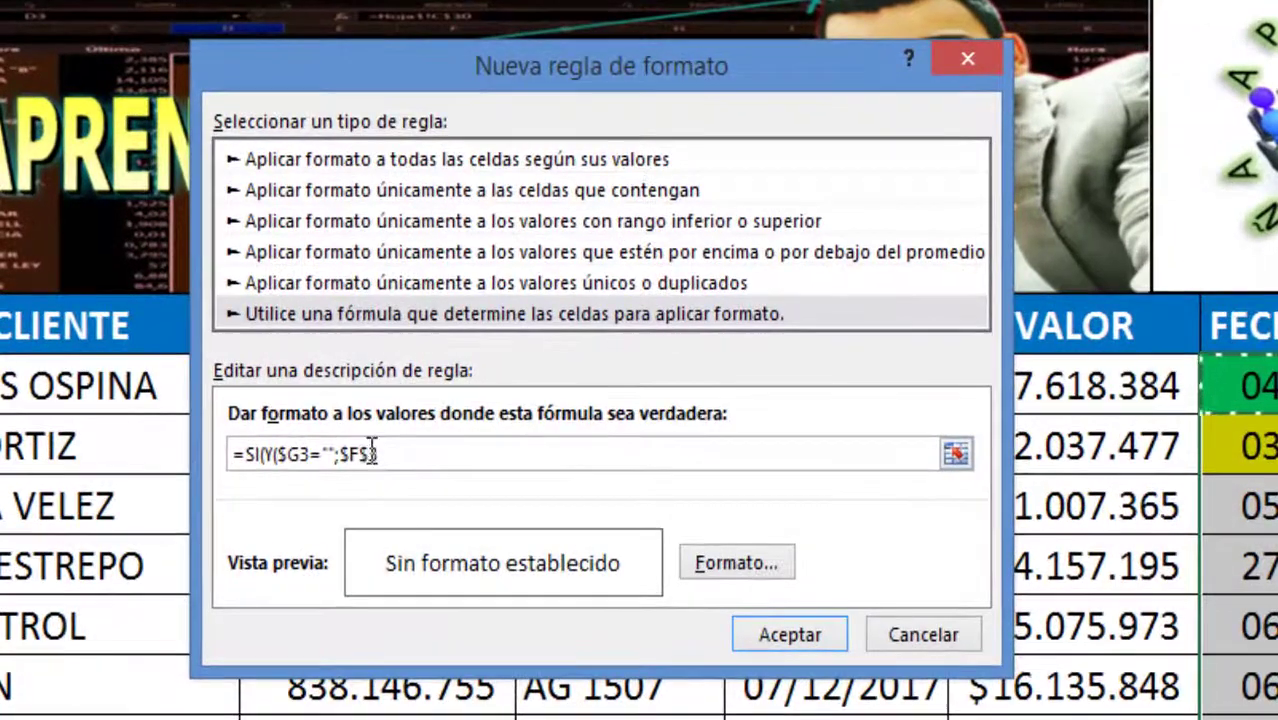
left_click(369, 454)
key("BackSpace")
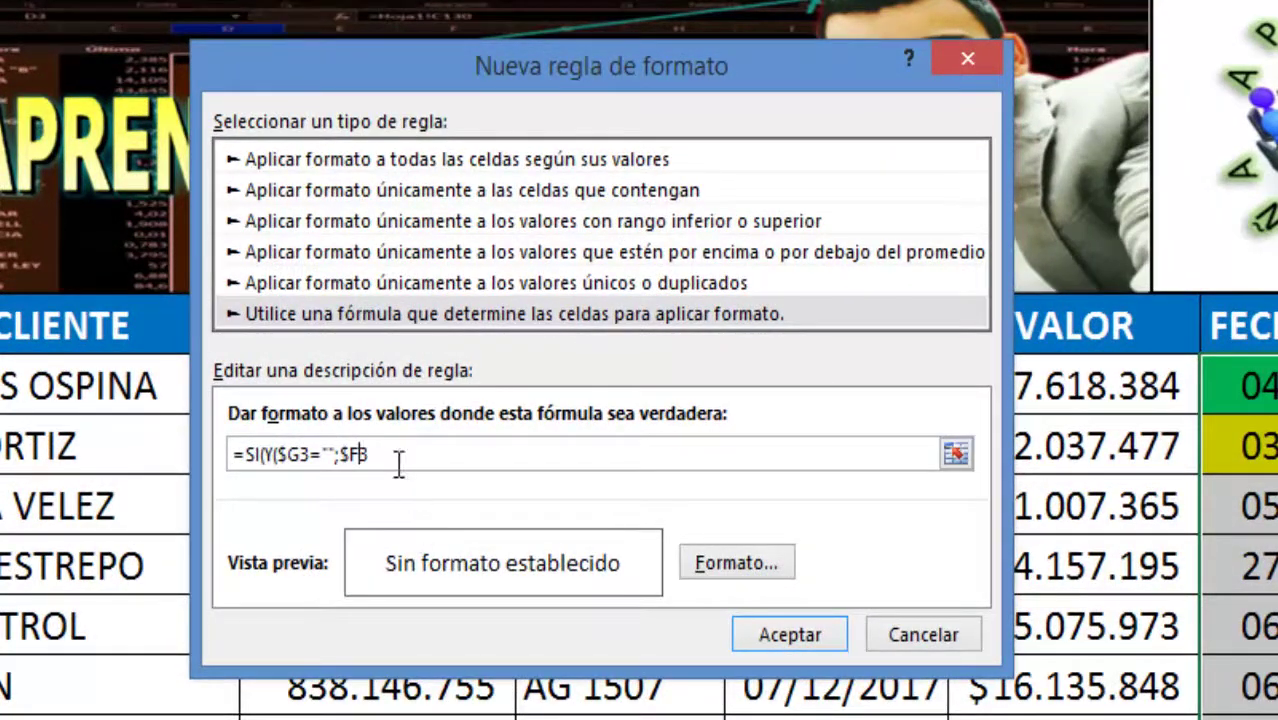
left_click(407, 454)
type(">=(")
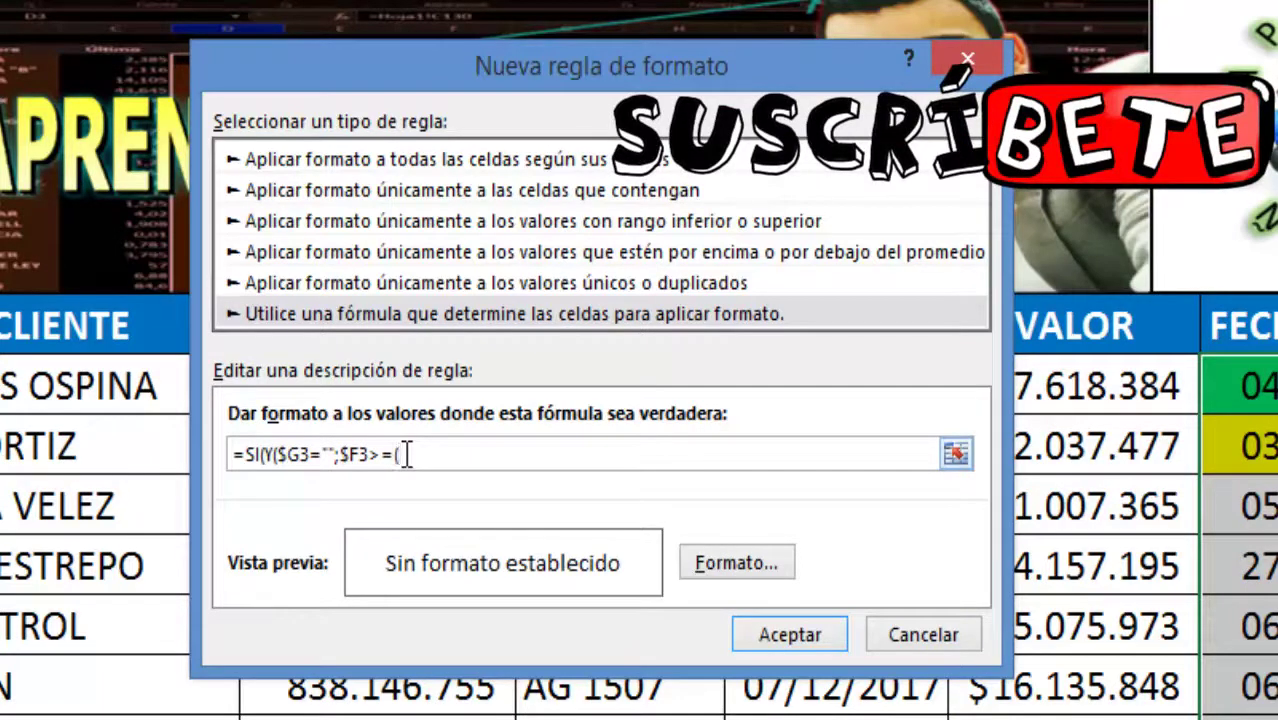
Finish the formula with (HOY()-8);$F3<=(HOY()-2));VERDADERO;FALSO for 2–8 days overdue.
type("HOY(")
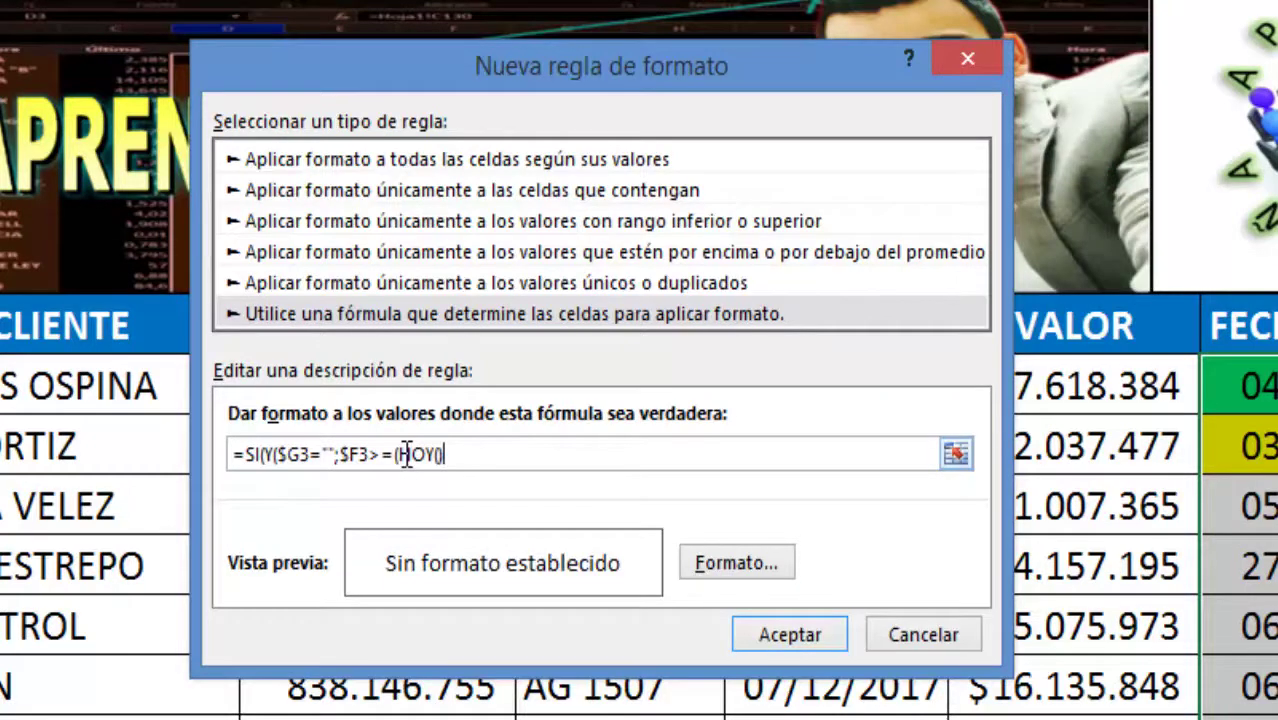
type("-8")
type(")")
type(";")
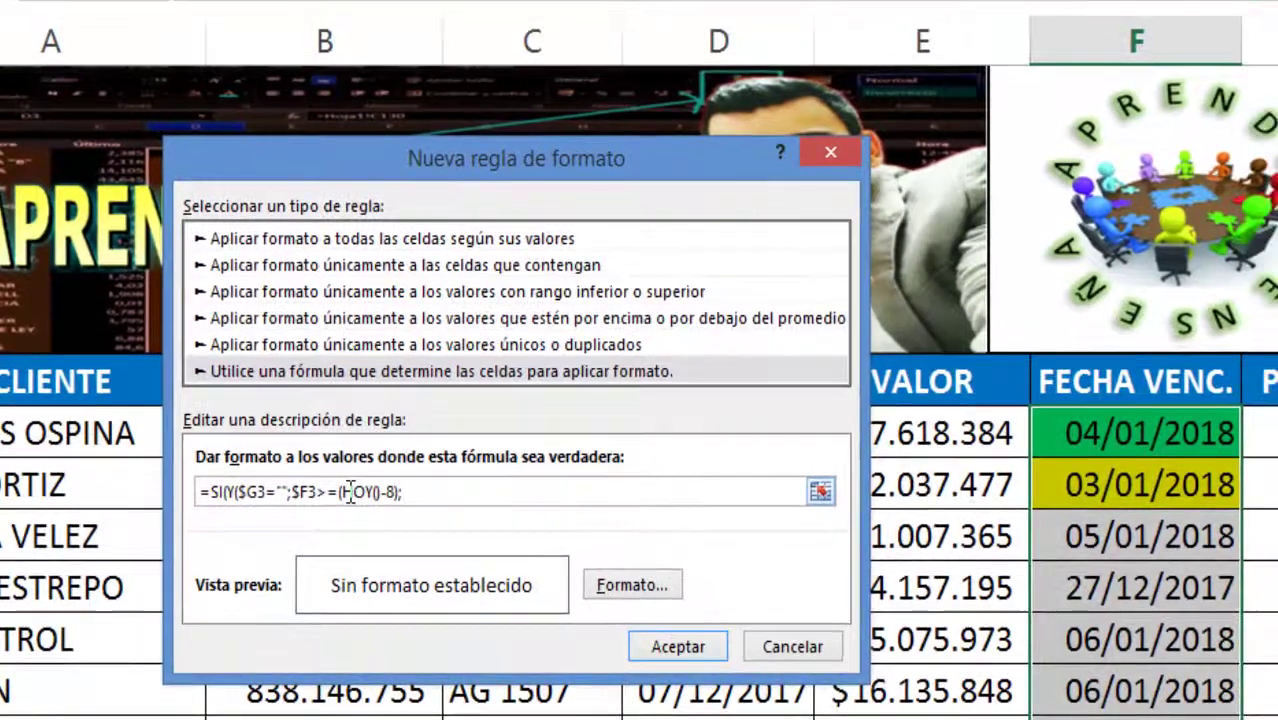
left_click(1137, 432)
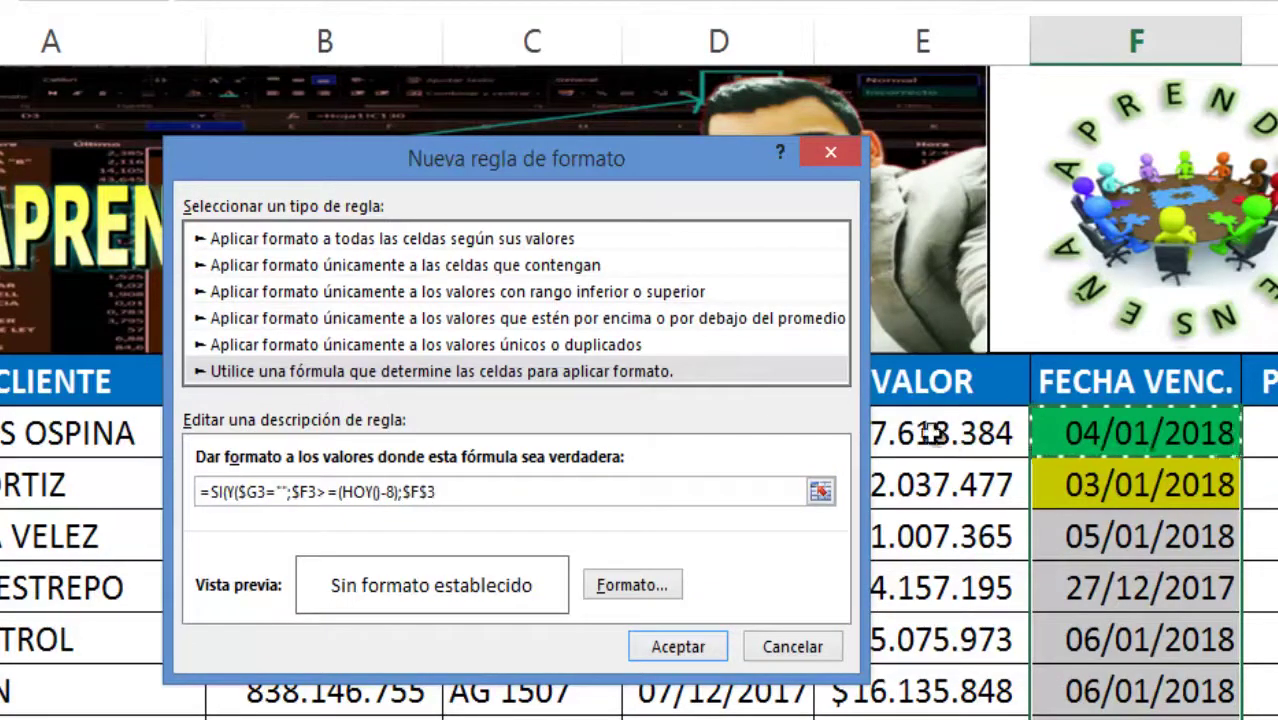
left_click(607, 488)
key("Left")
key("BackSpace")
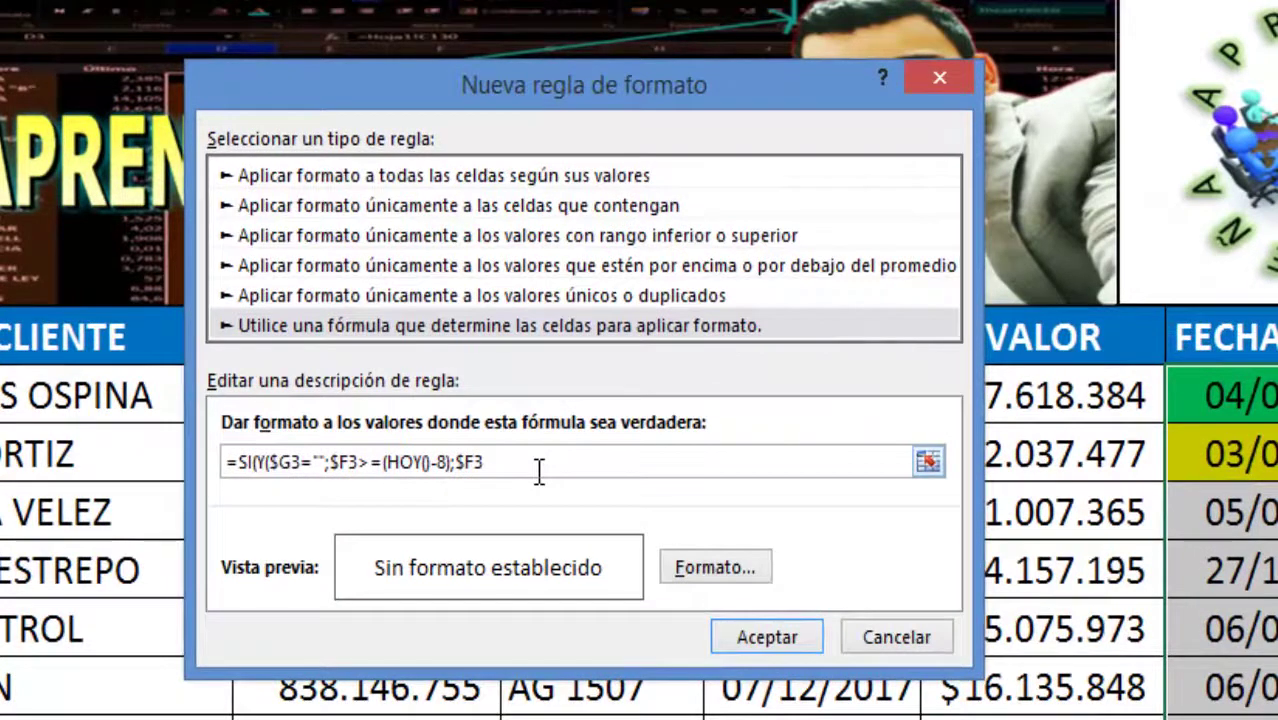
type("<")
type("=")
type("(HOY")
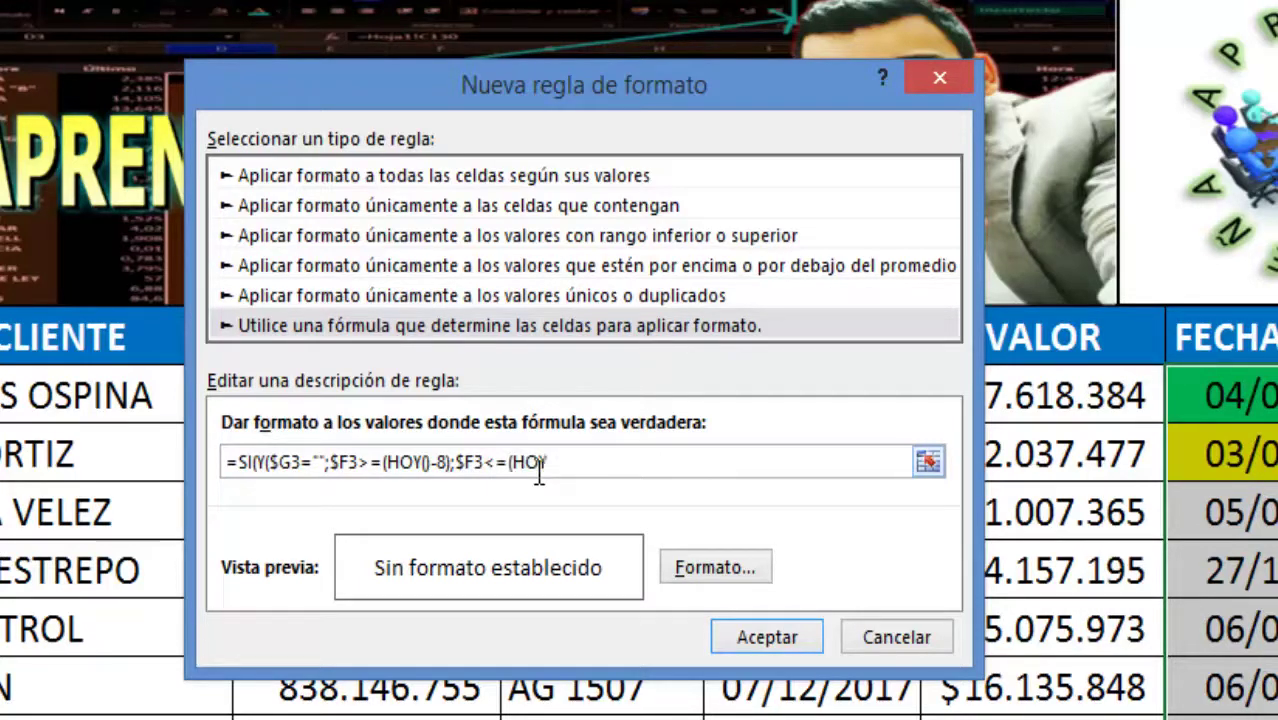
type("()")
type("-2")
type(")")
type(");")
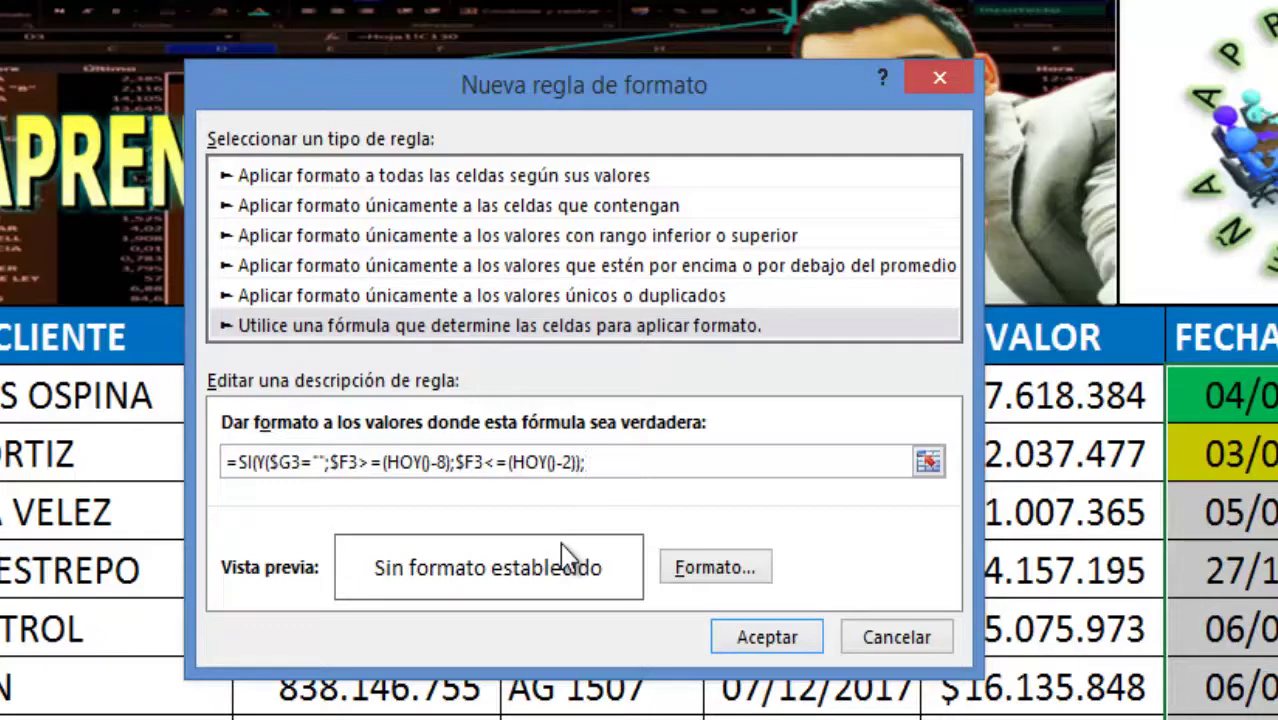
type("VERDAD")
key("BackSpace")
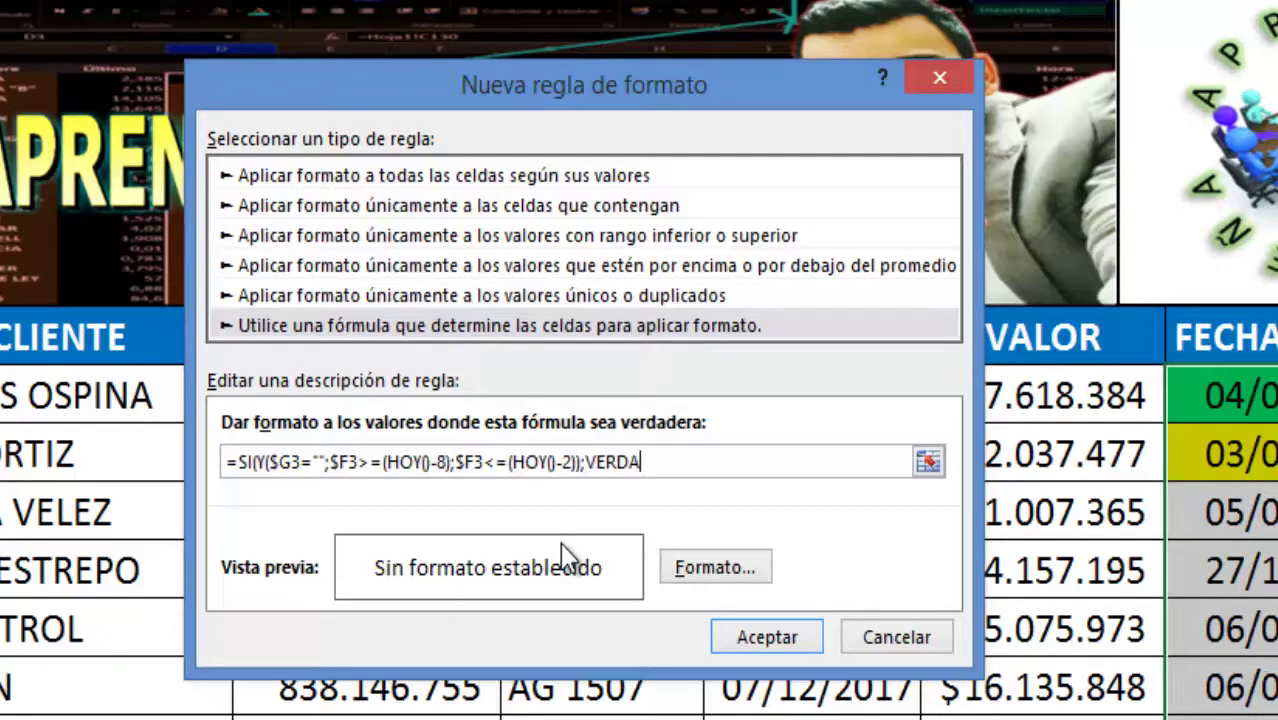
type("DERO;FALS")
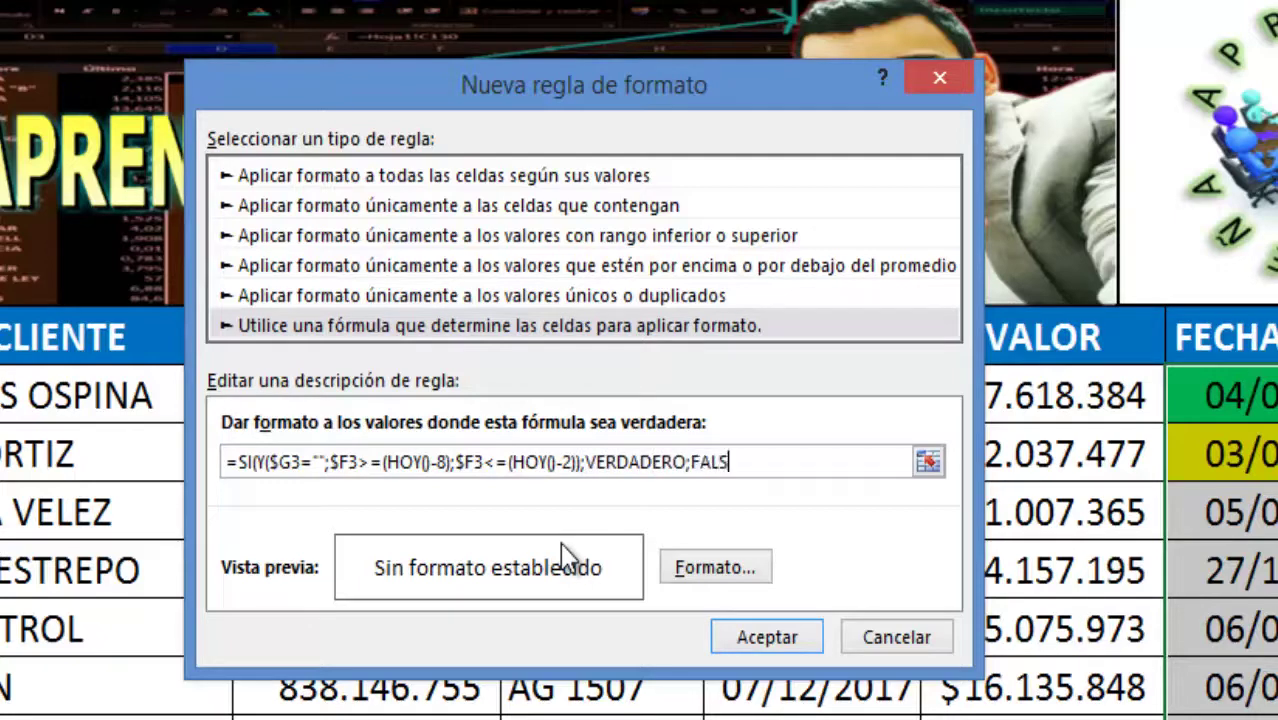
type("O)")
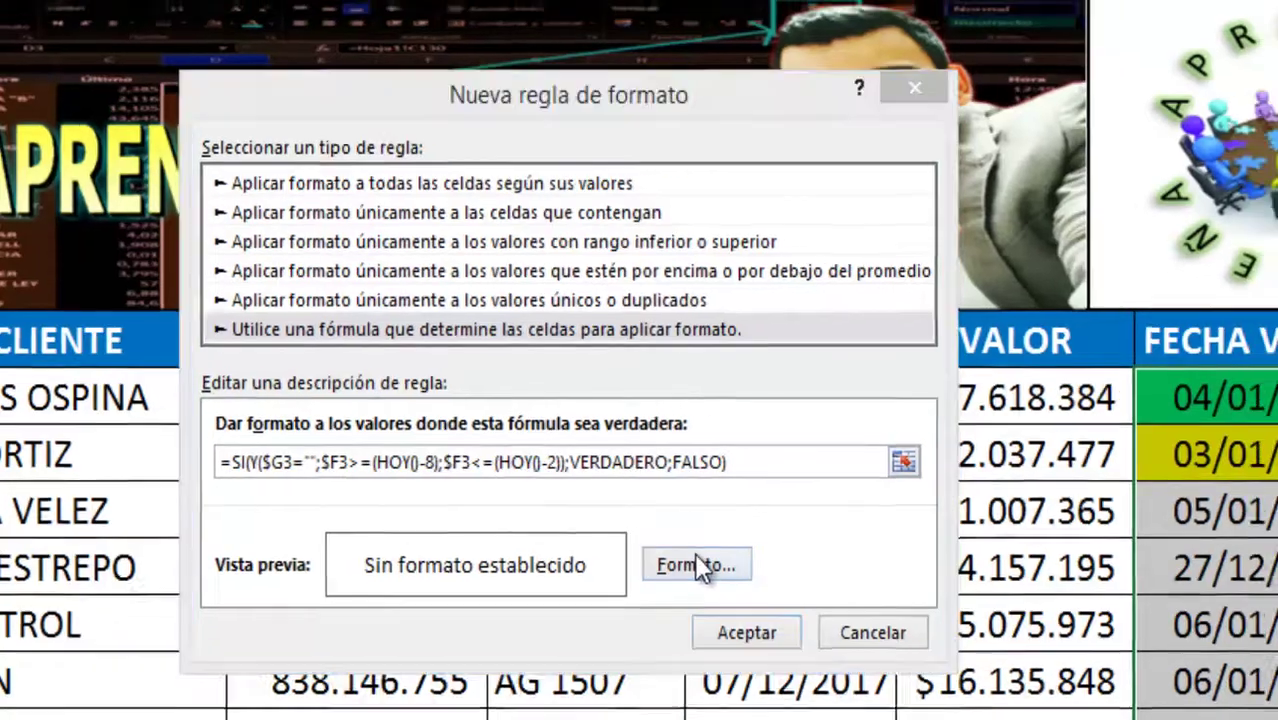
Set a brown fill for the 2–8 days overdue rule and save it.
left_click(715, 560)
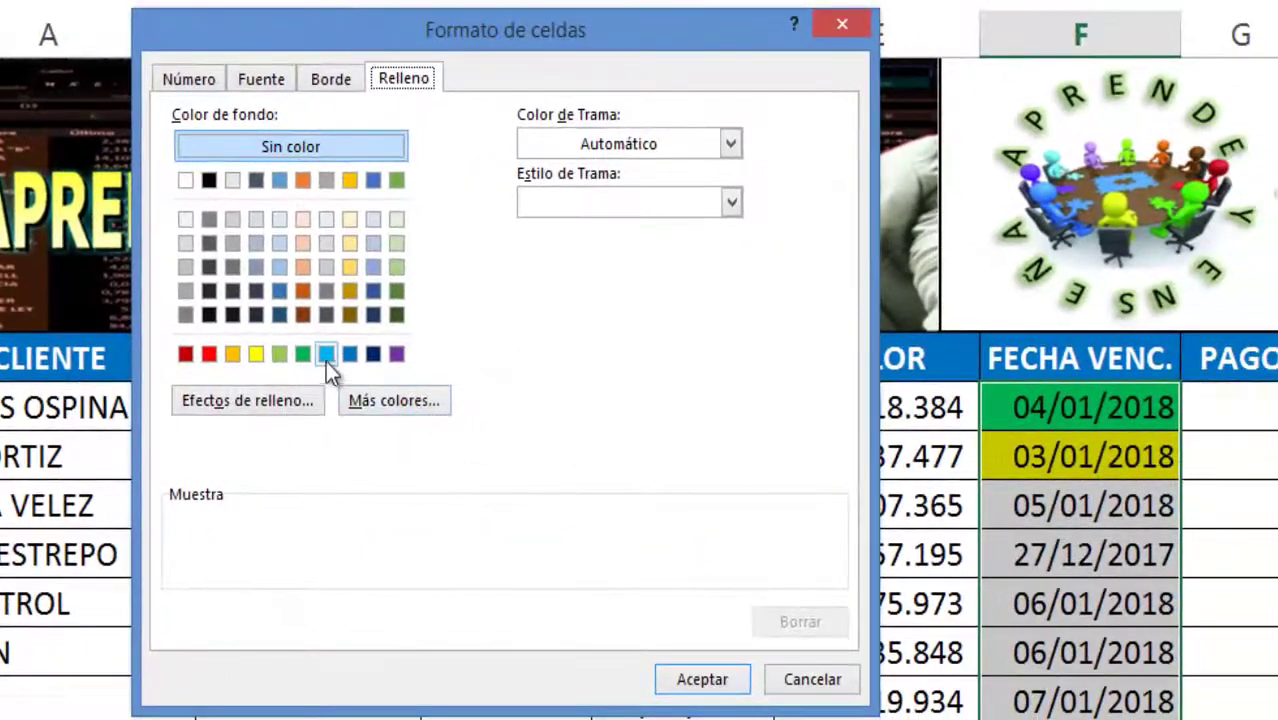
left_click(302, 290)
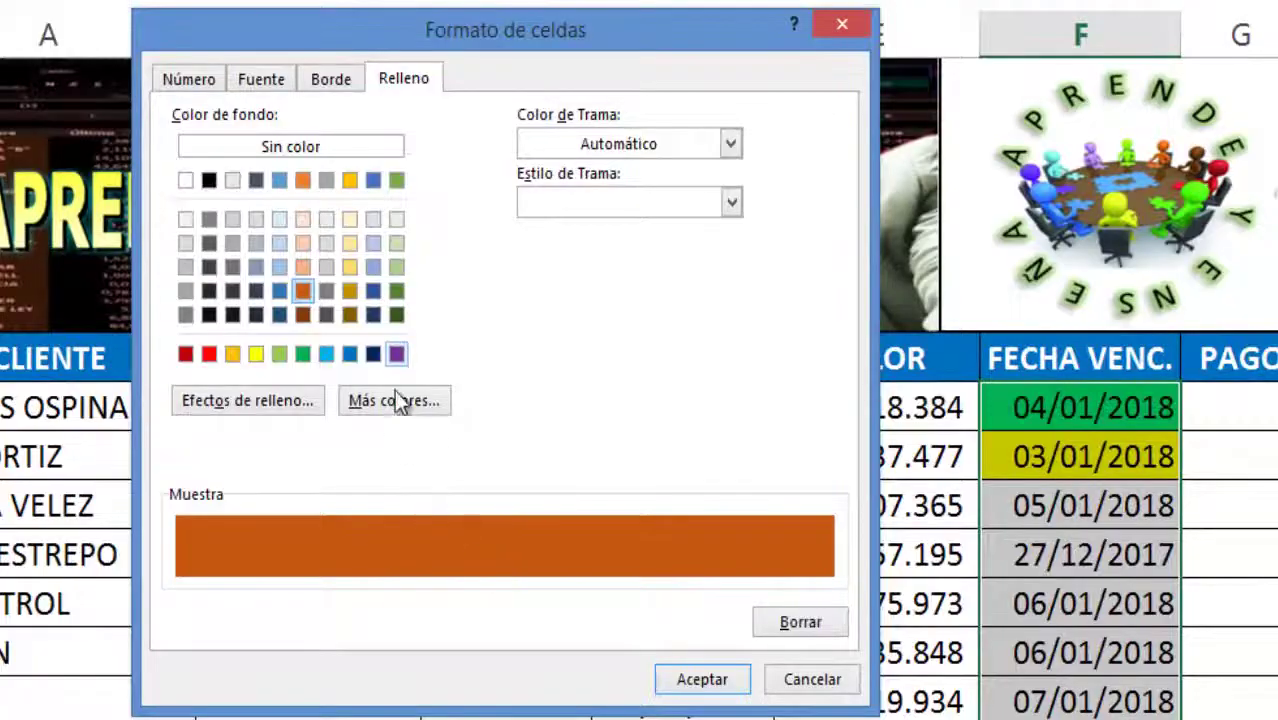
left_click(703, 680)
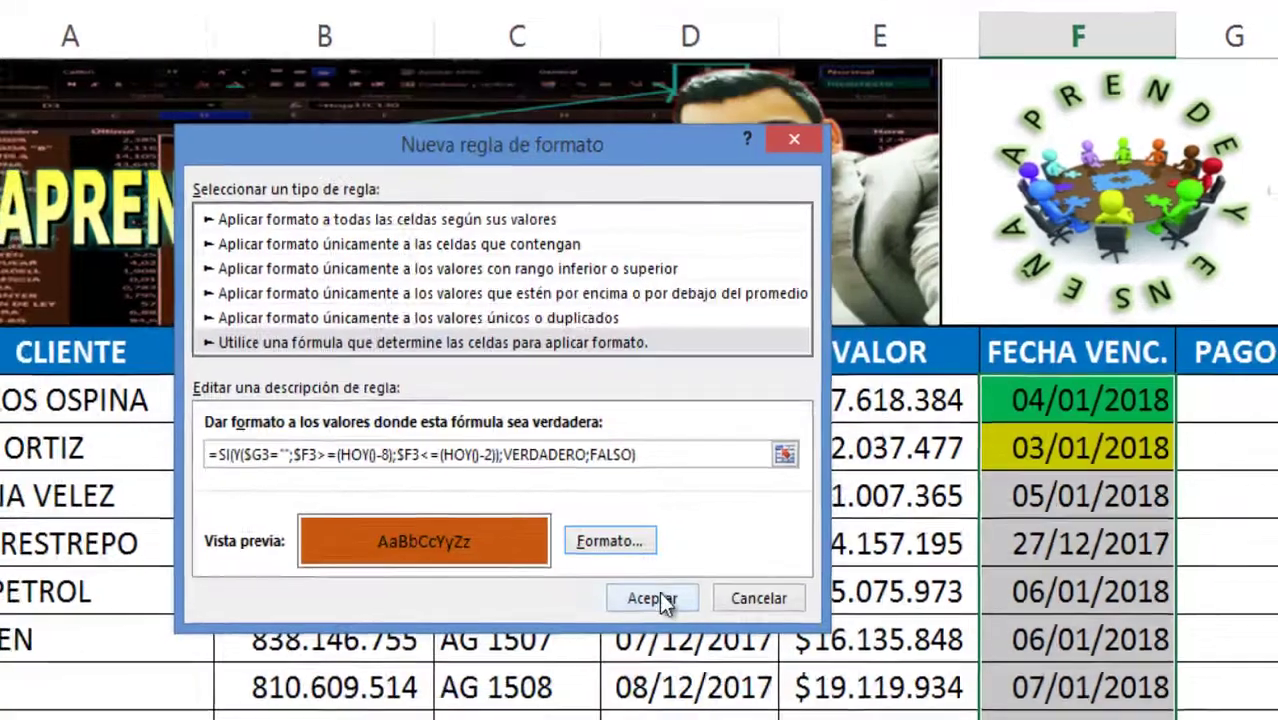
left_click(659, 592)
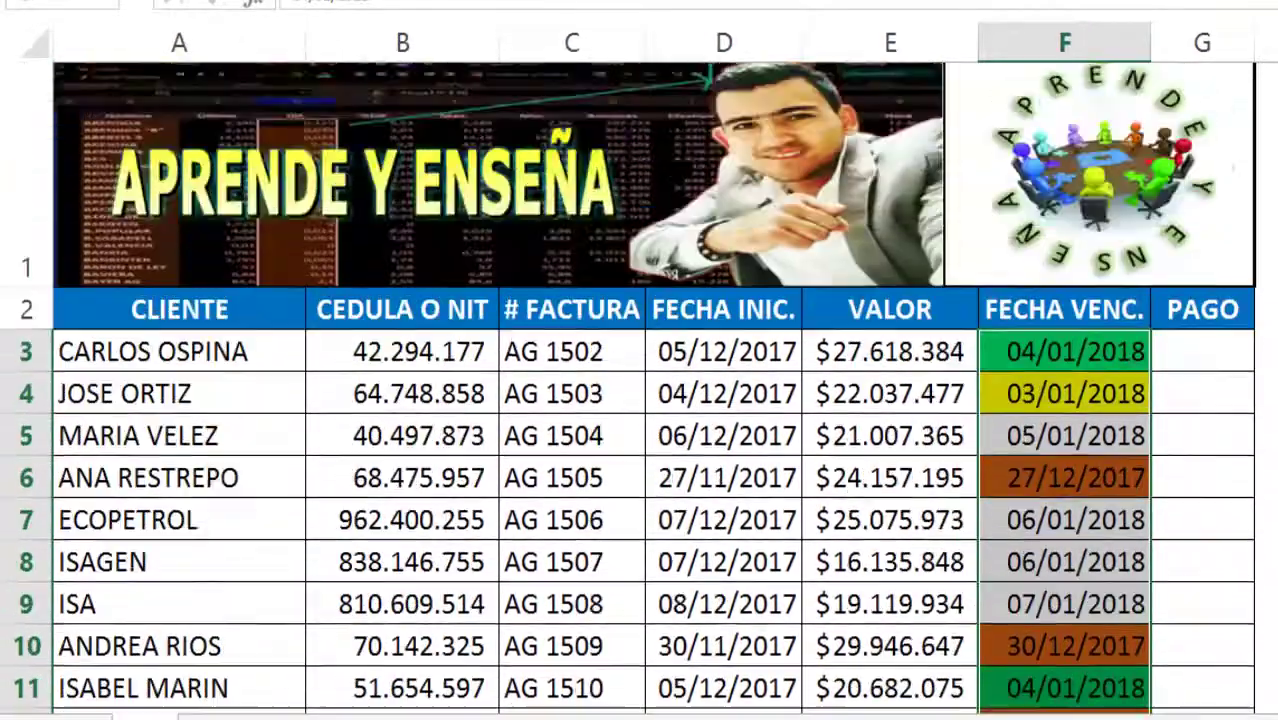
Scroll down and back up column F to check the brown-filled overdue dates.
scroll(640, 400, "down", 1)
scroll(640, 400, "down", 1)
scroll(640, 400, "down", 1)
scroll(640, 400, "down", 1)
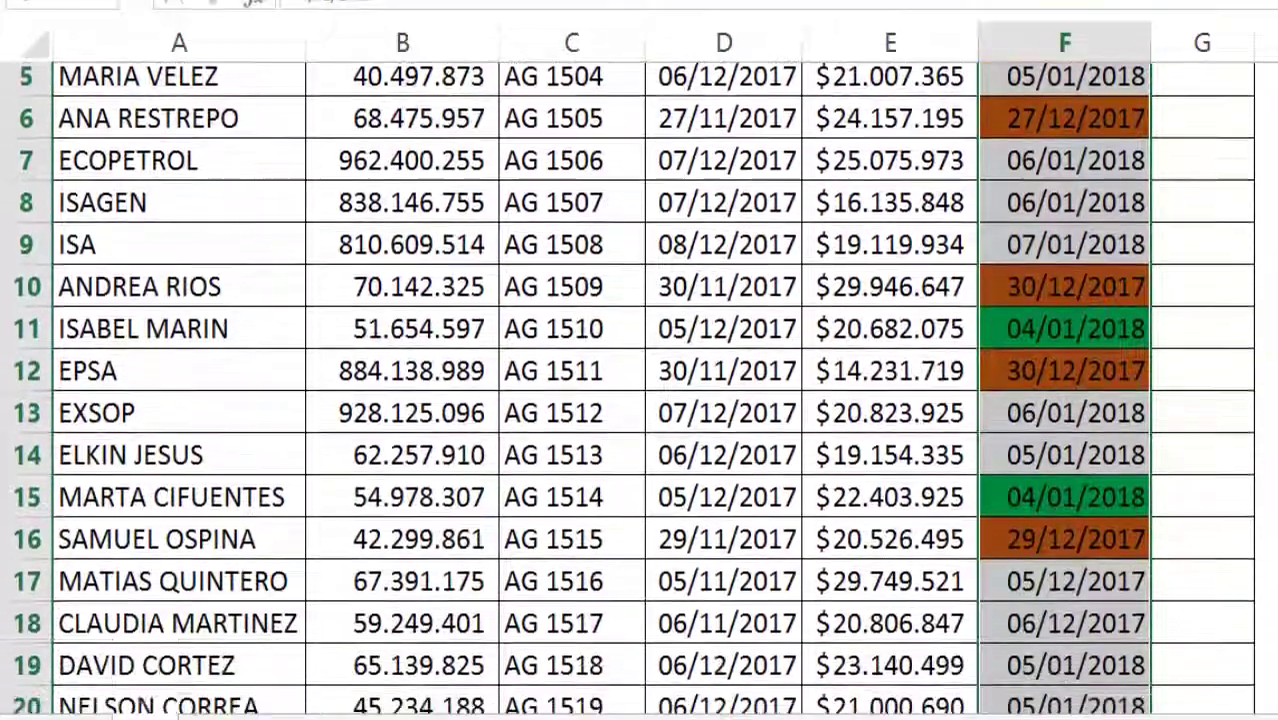
scroll(640, 400, "down", 2)
scroll(640, 400, "up", 1)
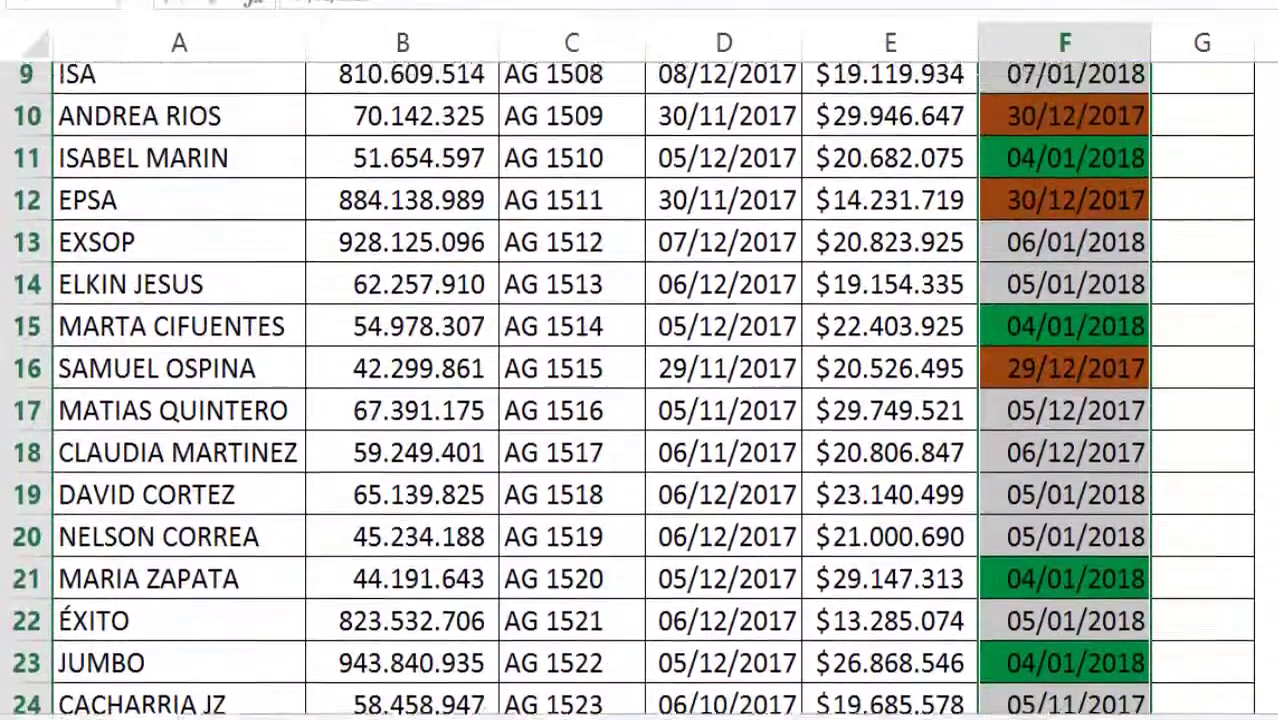
scroll(640, 400, "up", 1)
scroll(640, 400, "up", 1)
scroll(640, 400, "up", 1)
scroll(640, 400, "up", 1)
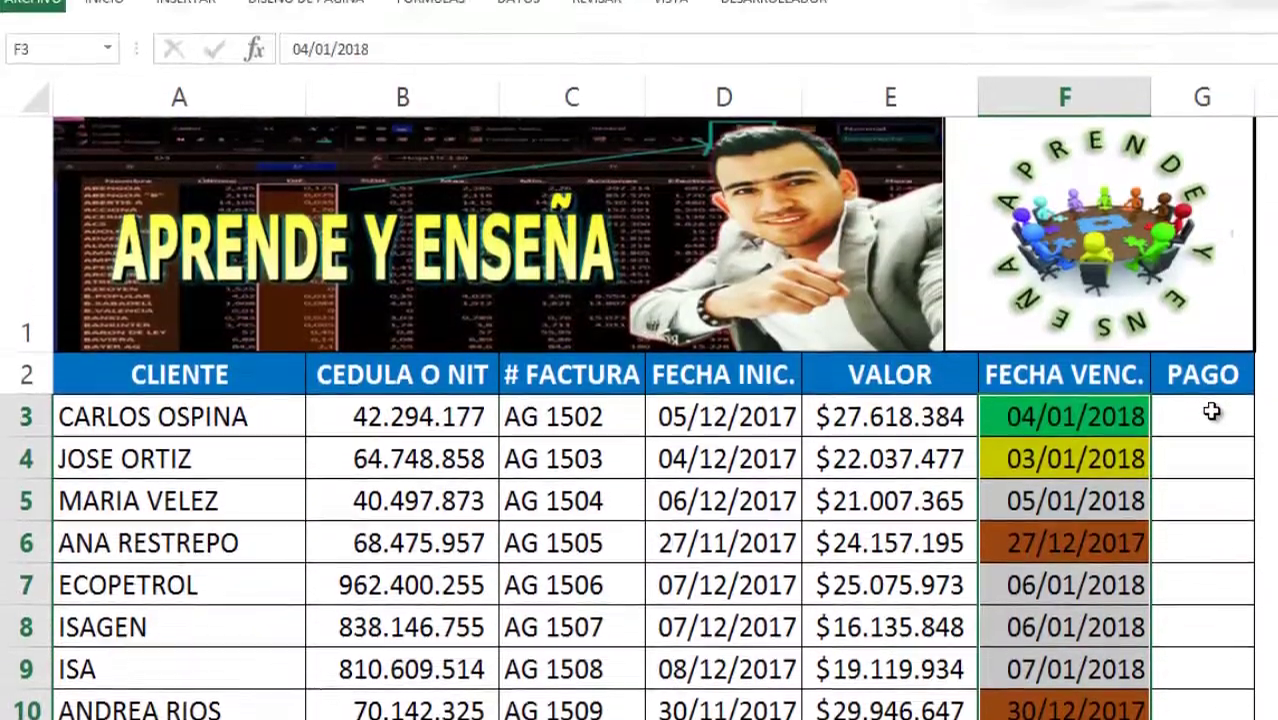
Create a new conditional formatting rule of type 'Utilice una fórmula que determine las celdas para aplicar formato'.
left_click(112, 46)
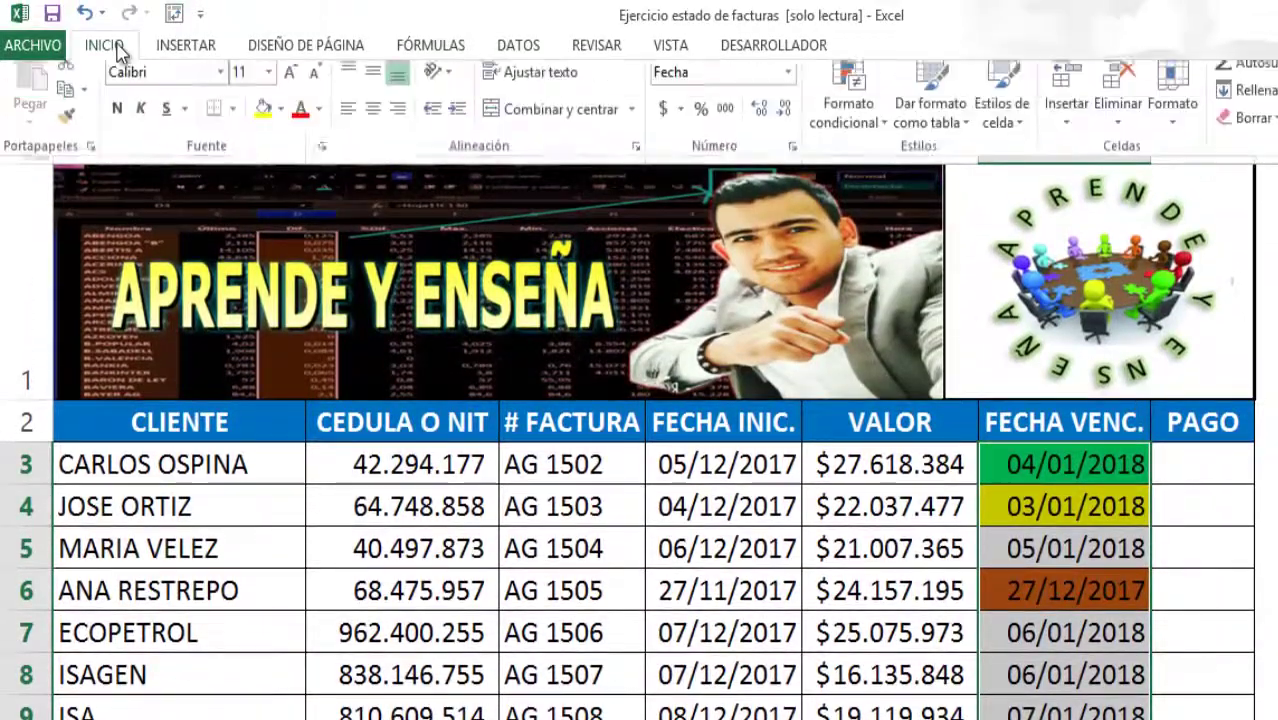
left_click(852, 125)
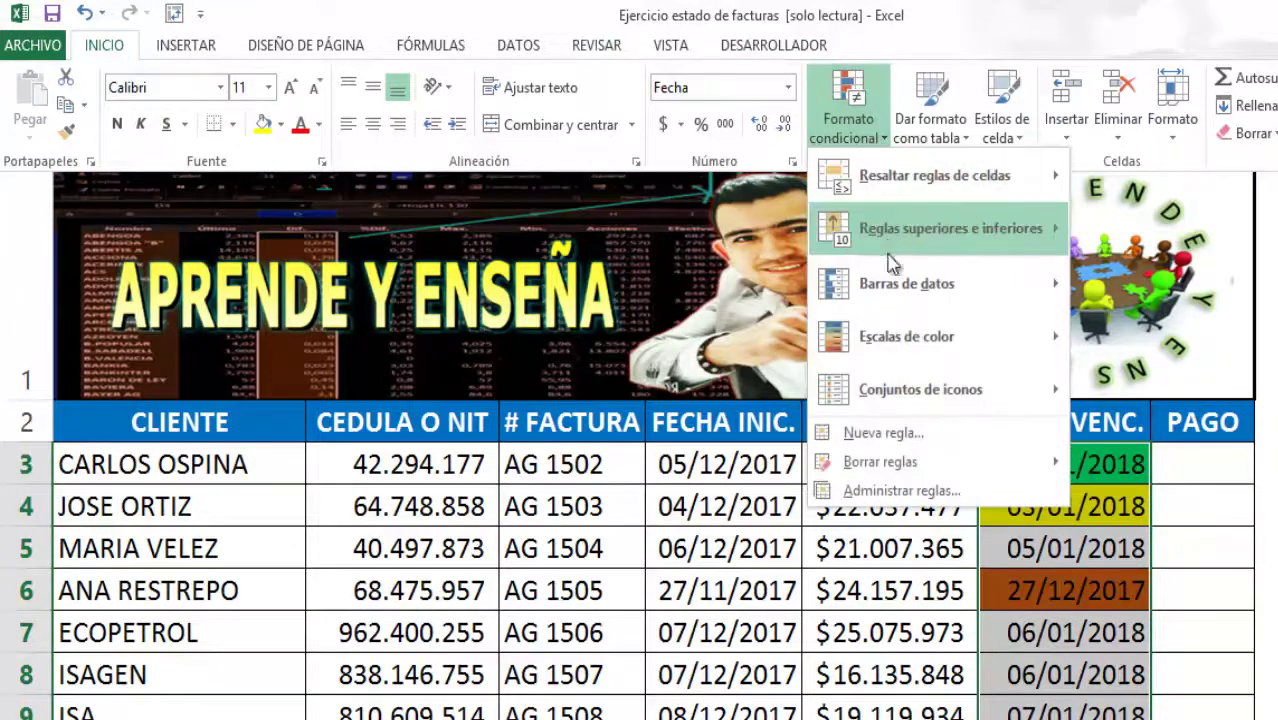
left_click(883, 432)
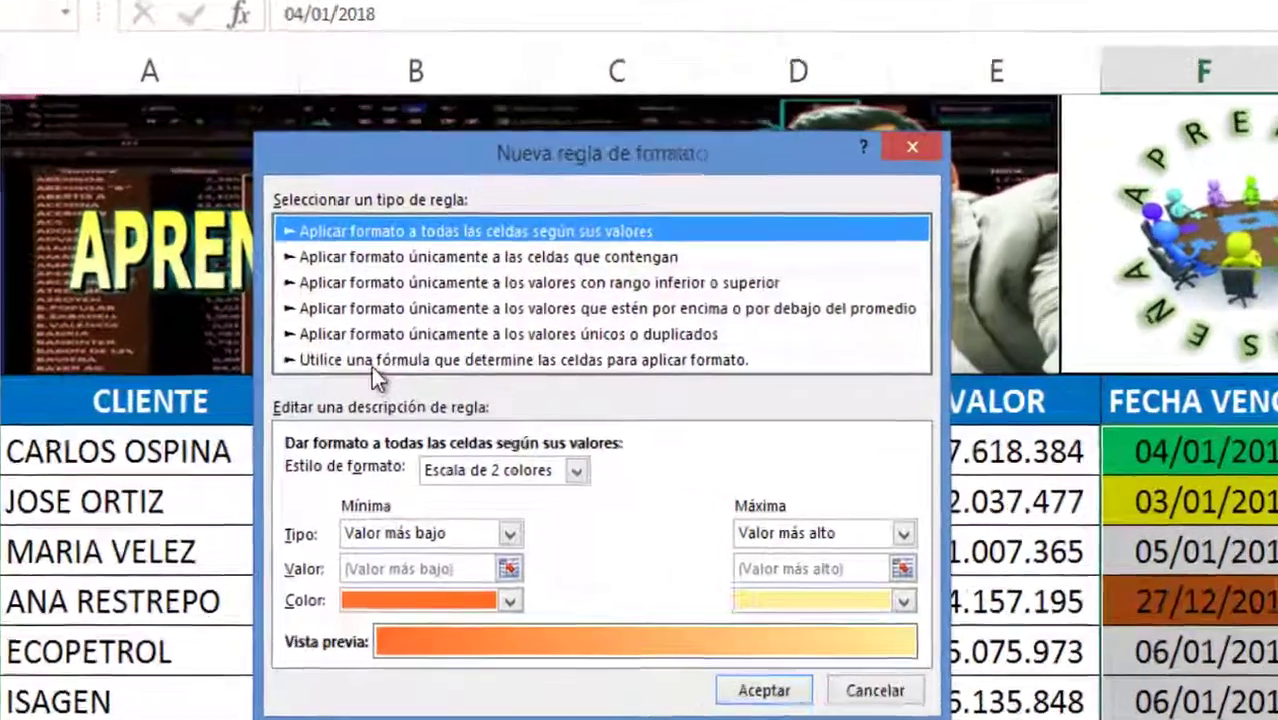
left_click(420, 387)
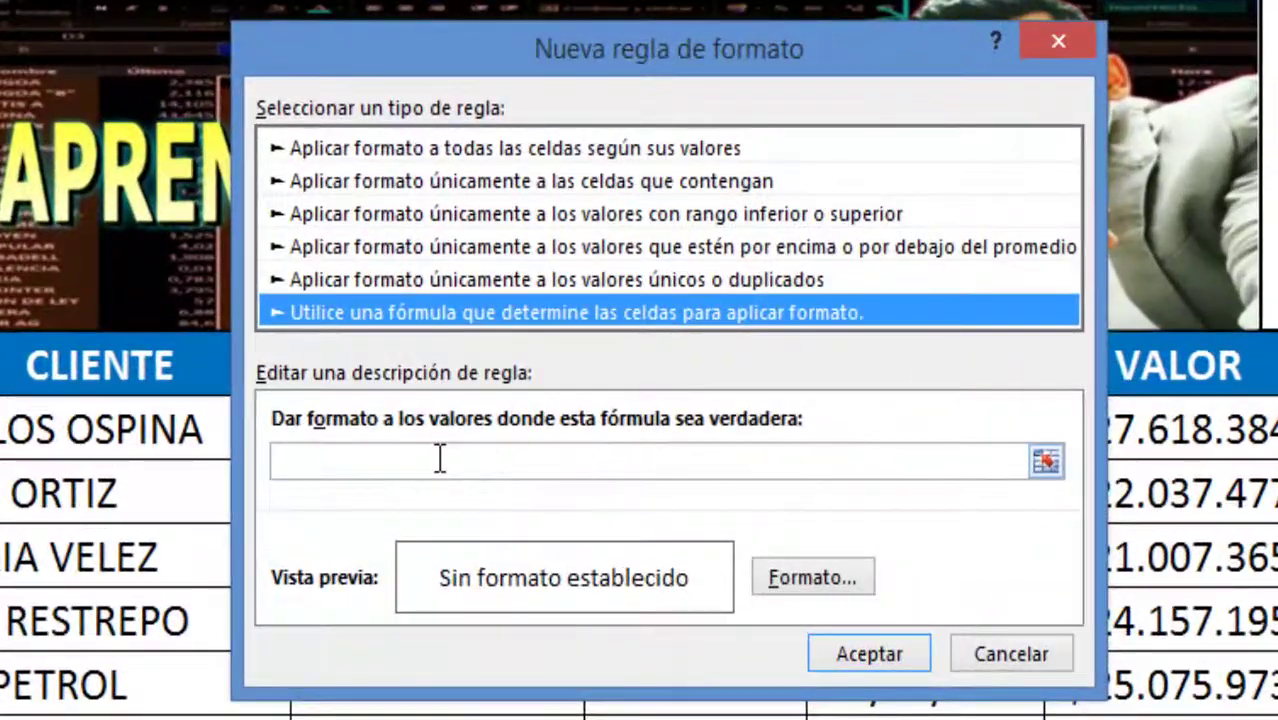
left_click(440, 459)
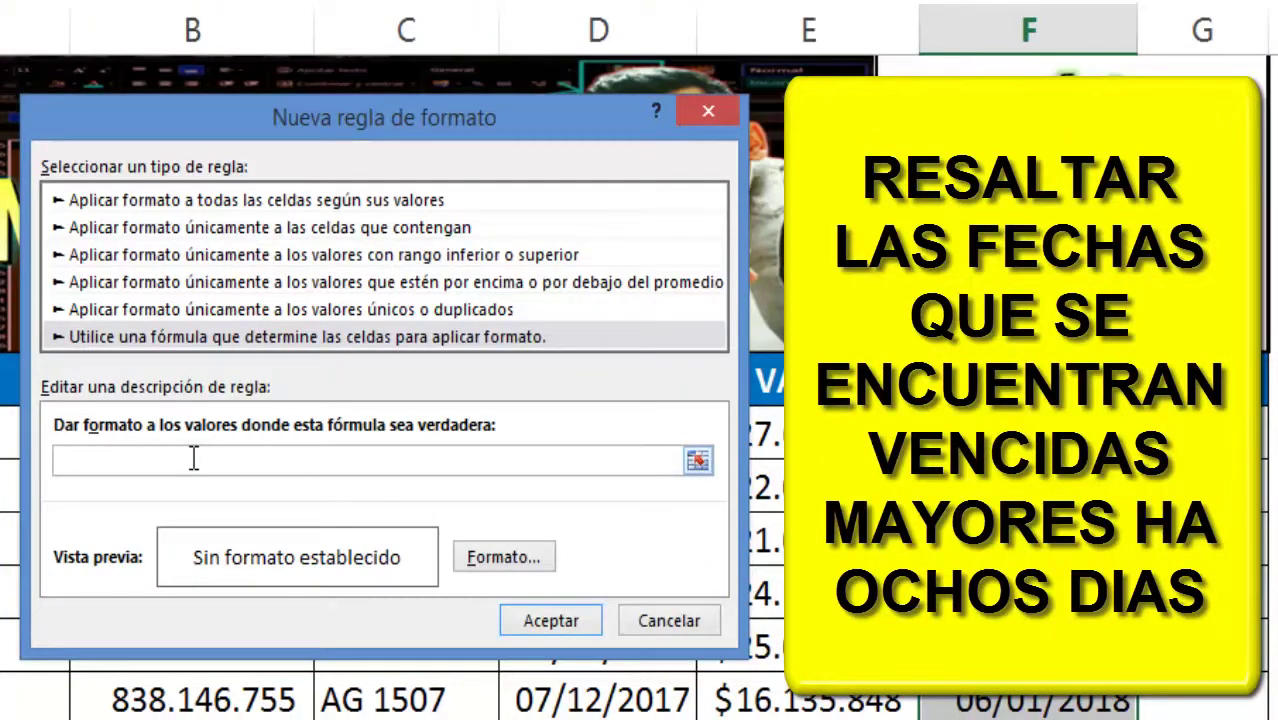
Enter the rule formula =SI(Y($G3="";$F3<>"";$F3<=(HOY()-9);VERDADERO;FALSO) with row-relative references.
type("=")
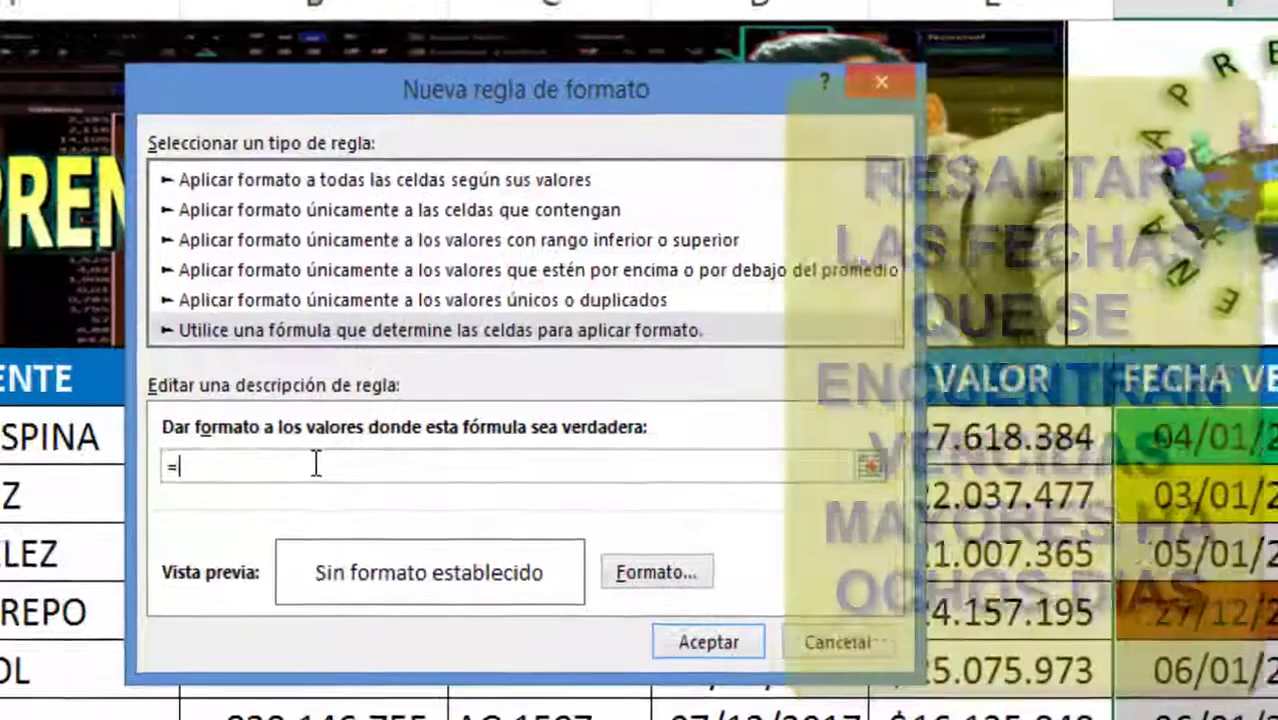
type("SI(")
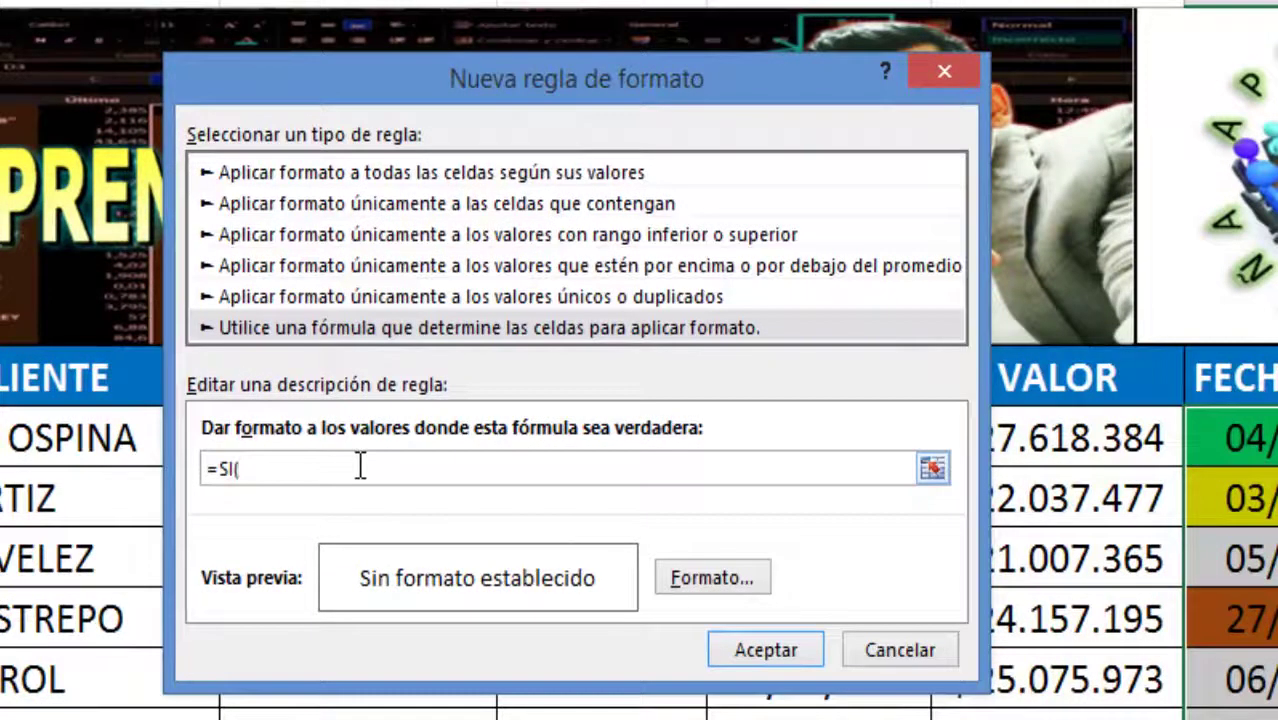
type("Y")
type("(")
type("$G$3")
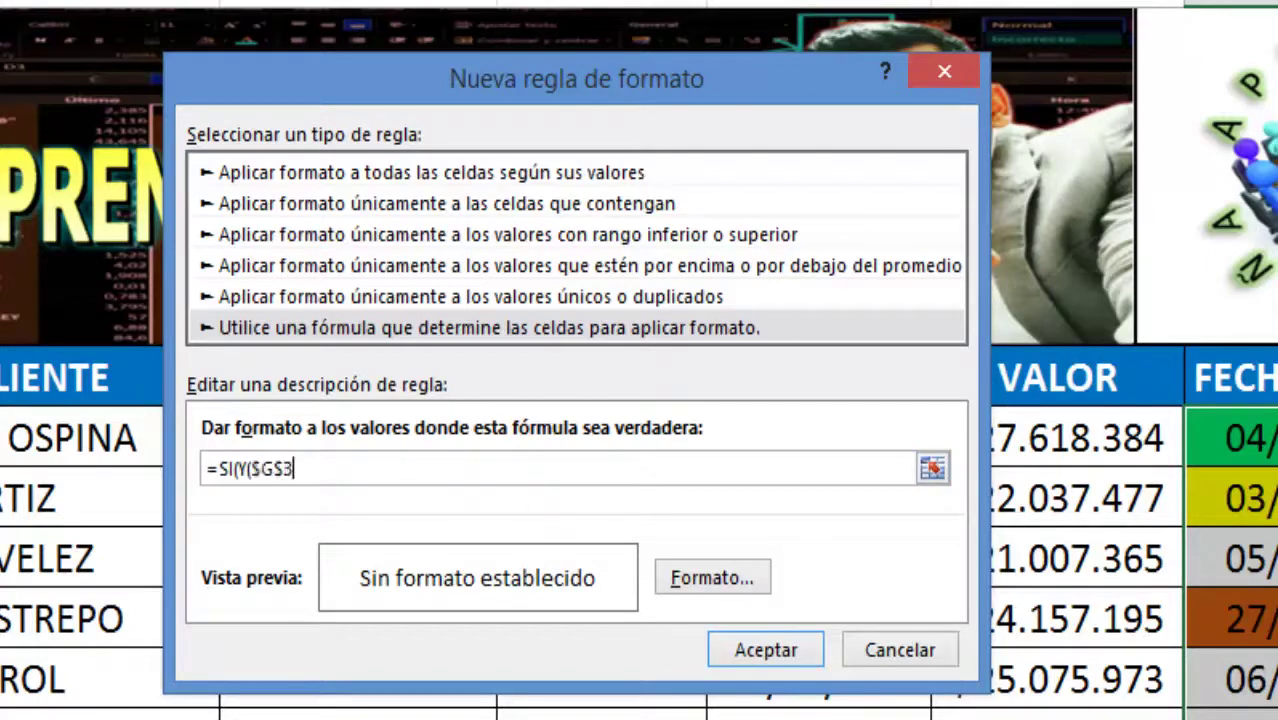
key("BackSpace")
key("BackSpace")
type("3")
type(";")
key("BackSpace")
type("=")
type("\"\";")
left_click(1230, 440)
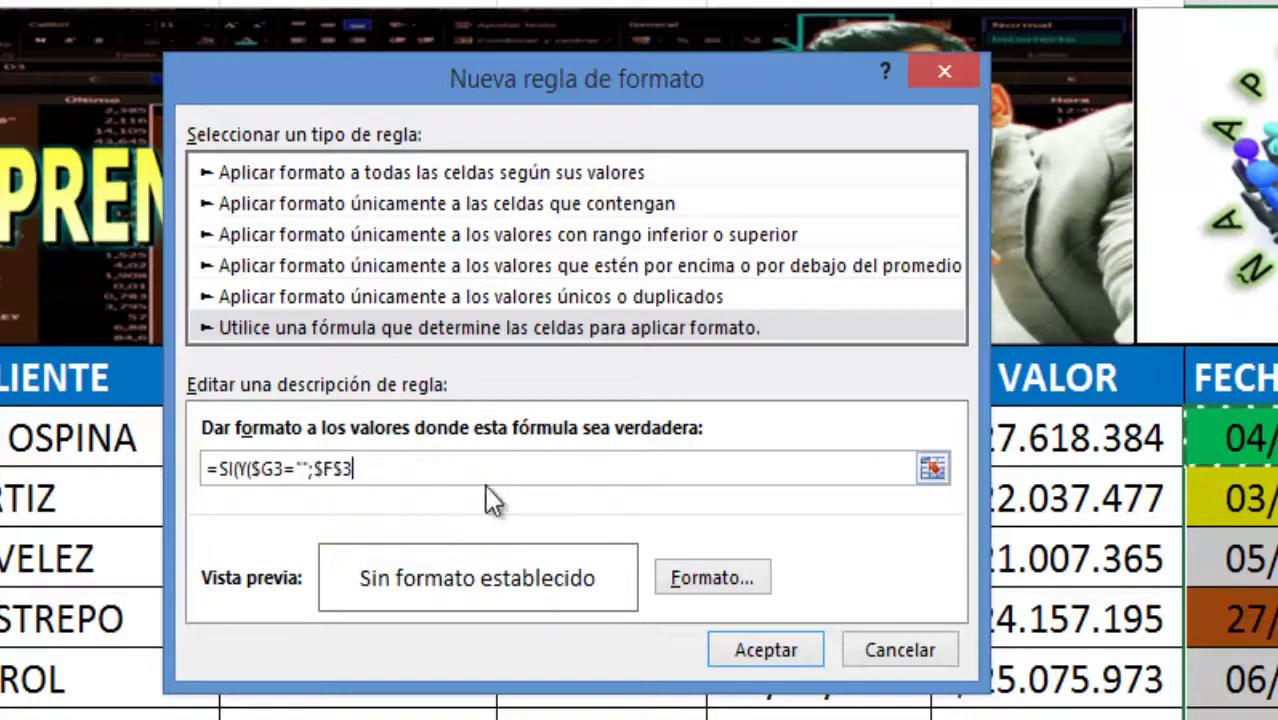
key("F4")
key("F4")
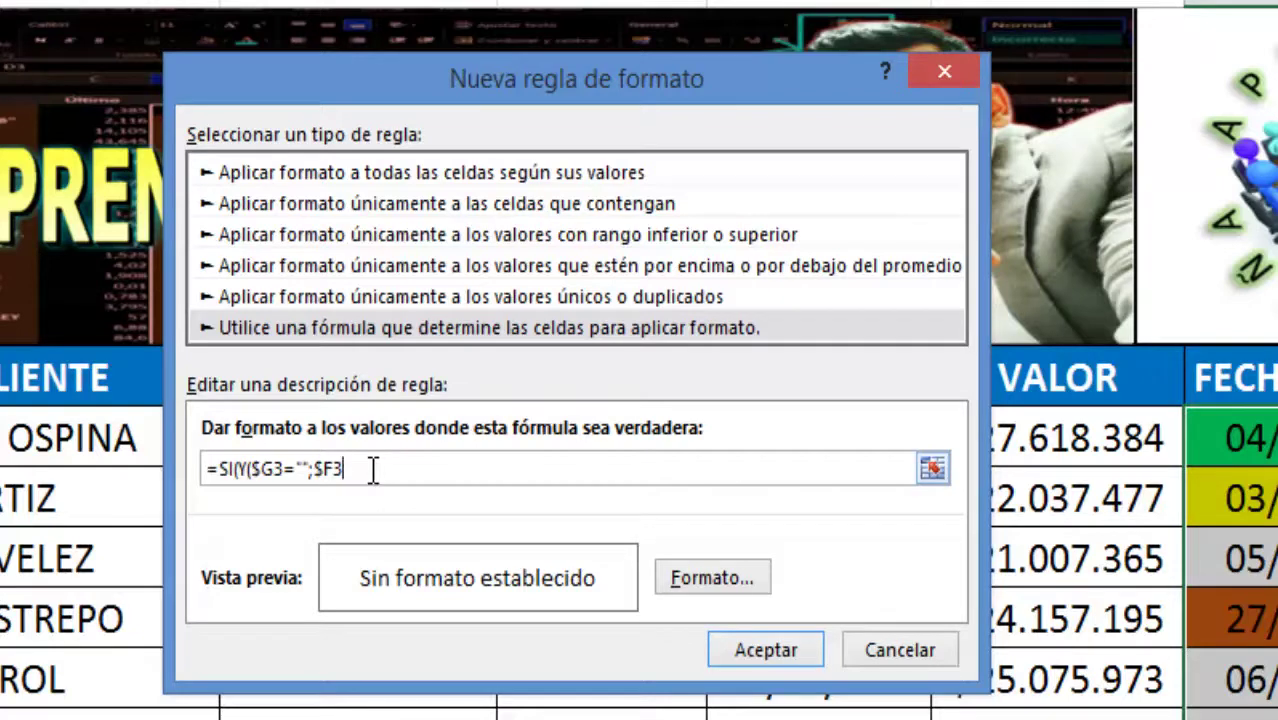
type("<>")
type("\"\"")
type(";")
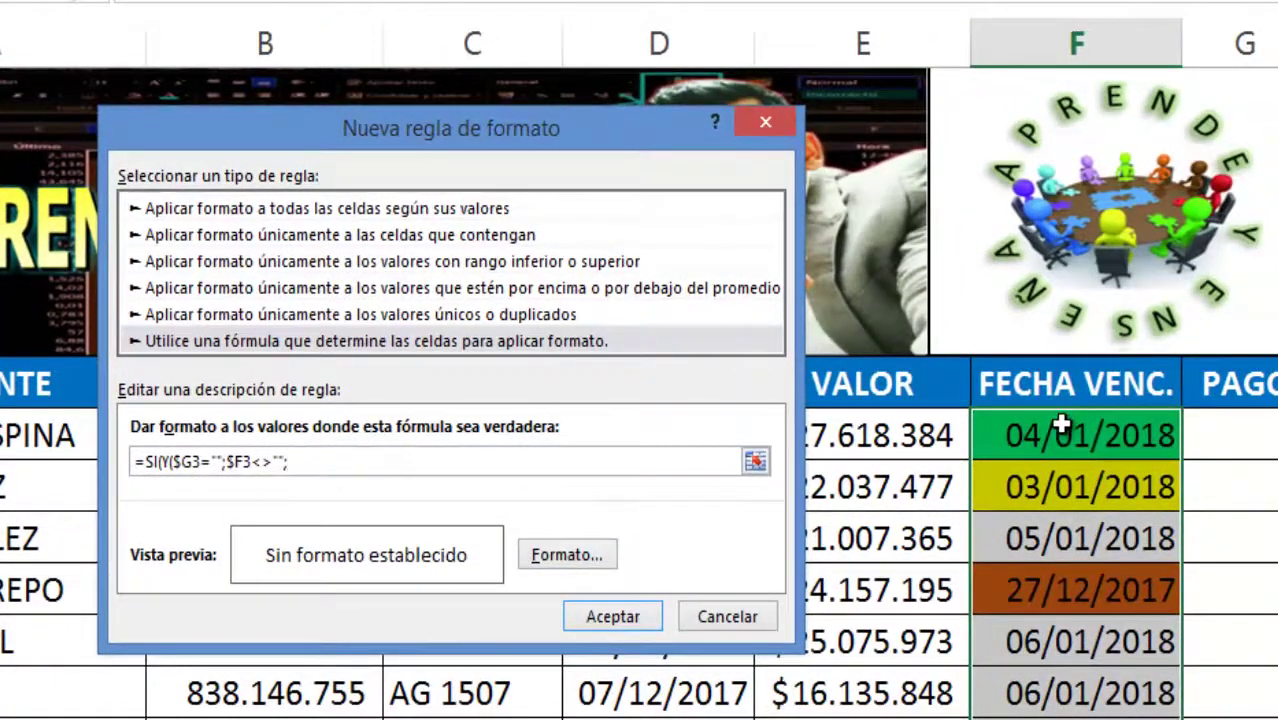
left_click(1122, 425)
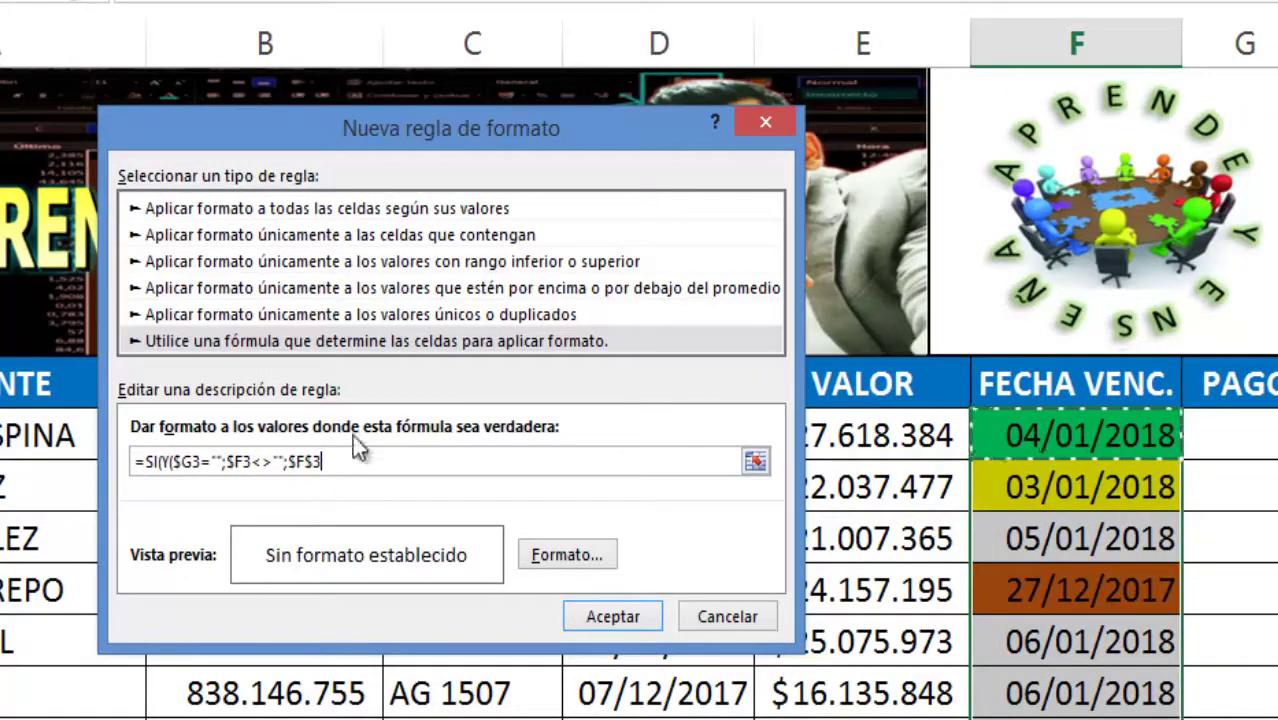
left_click(311, 461)
key("BackSpace")
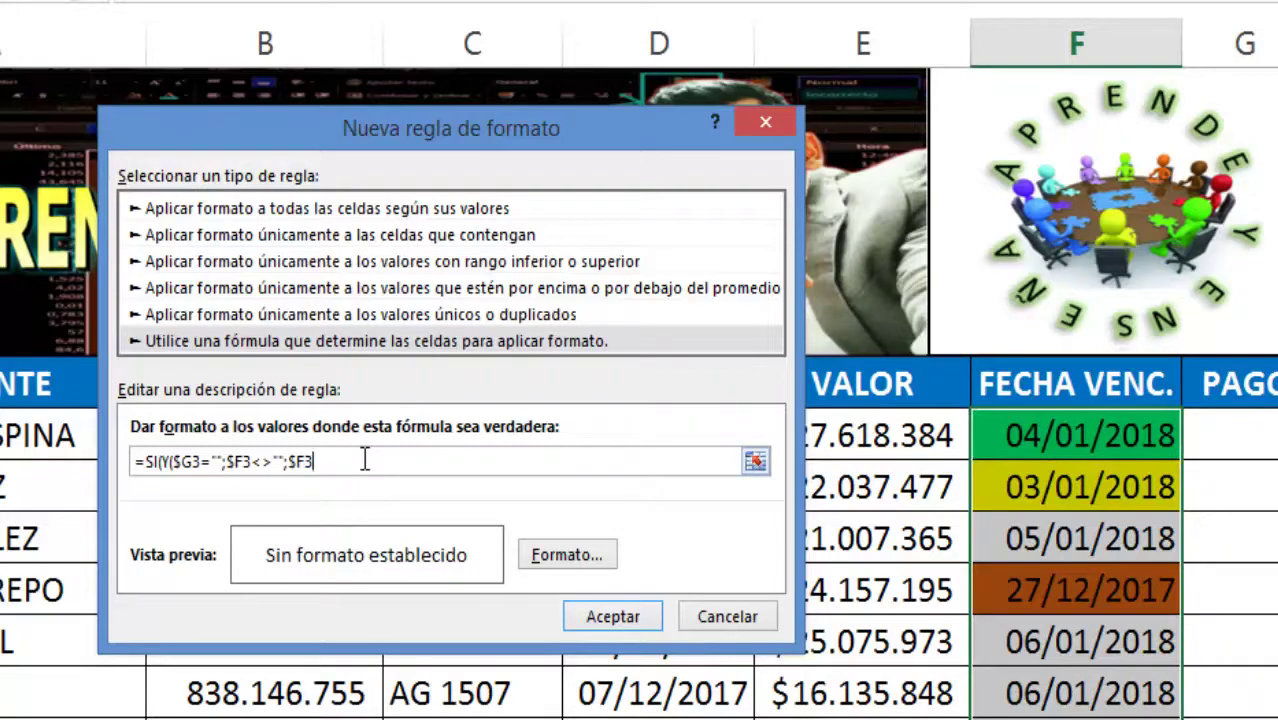
type("<=")
type("(HO")
type("Y()-")
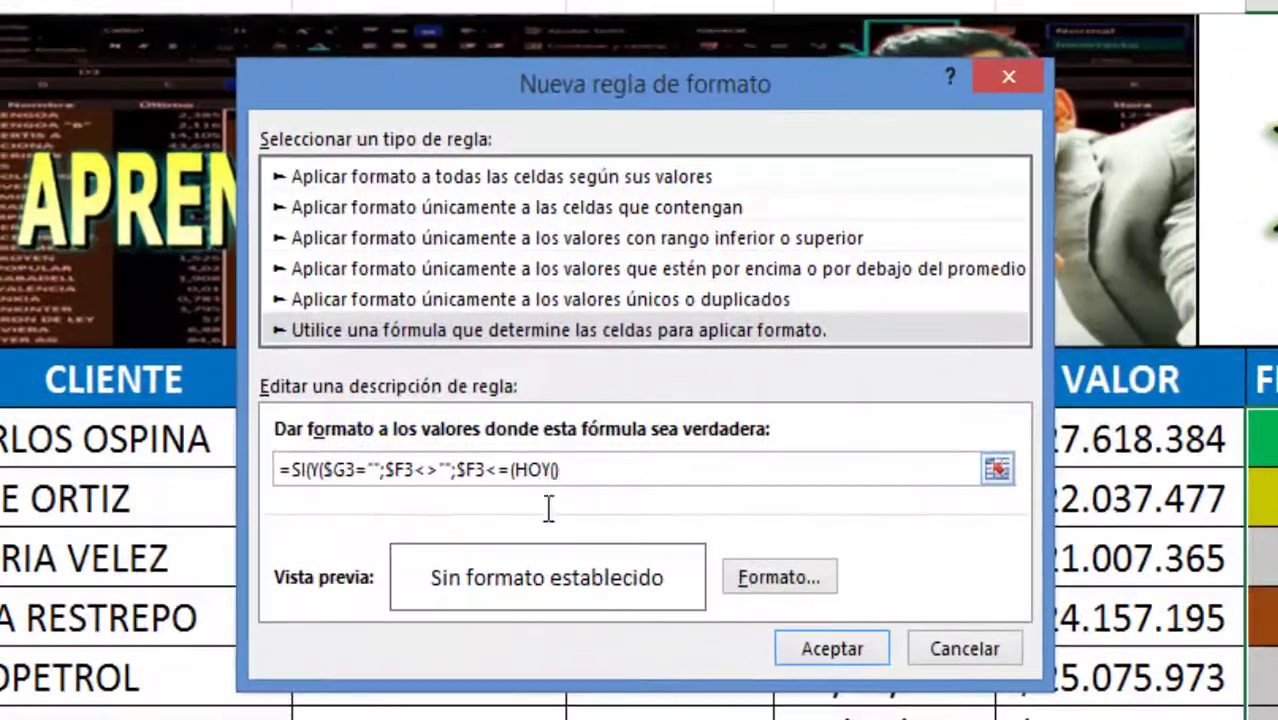
type("9")
type(")")
type(";VE")
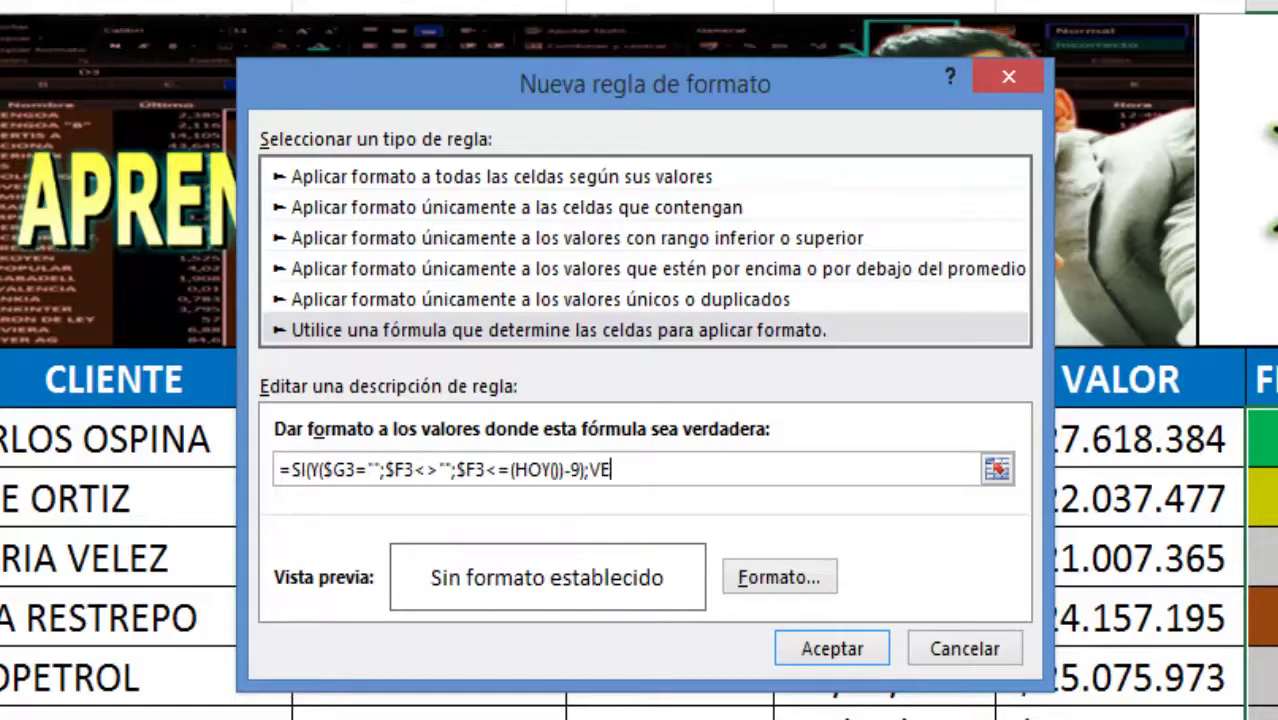
type("RDADERO")
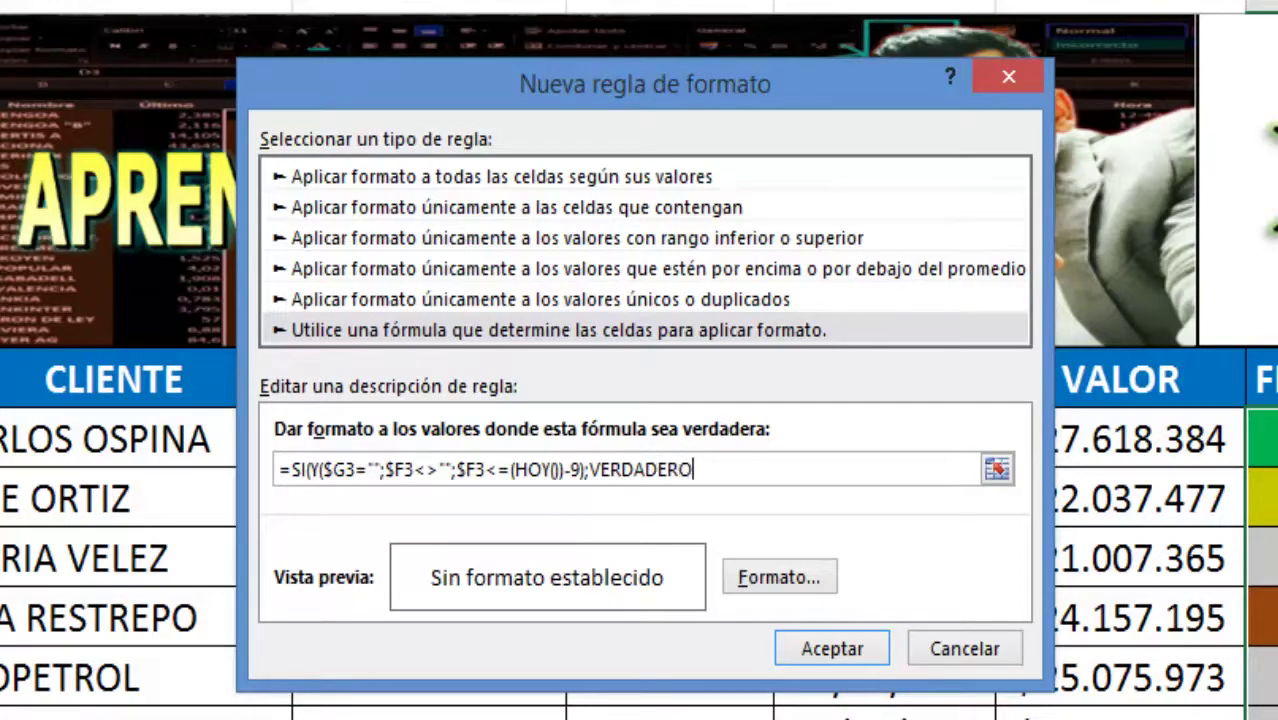
type(";FALSO)")
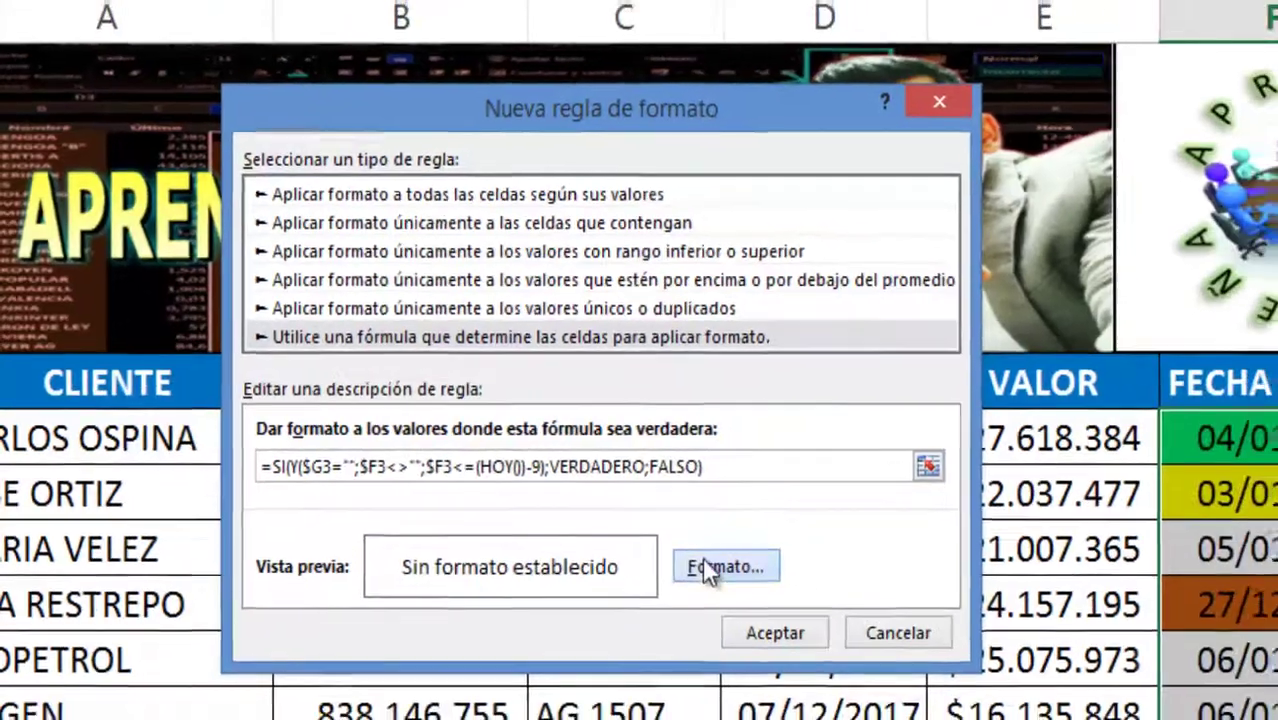
Format the rule with a red fill and white font, then confirm and apply it.
left_click(740, 575)
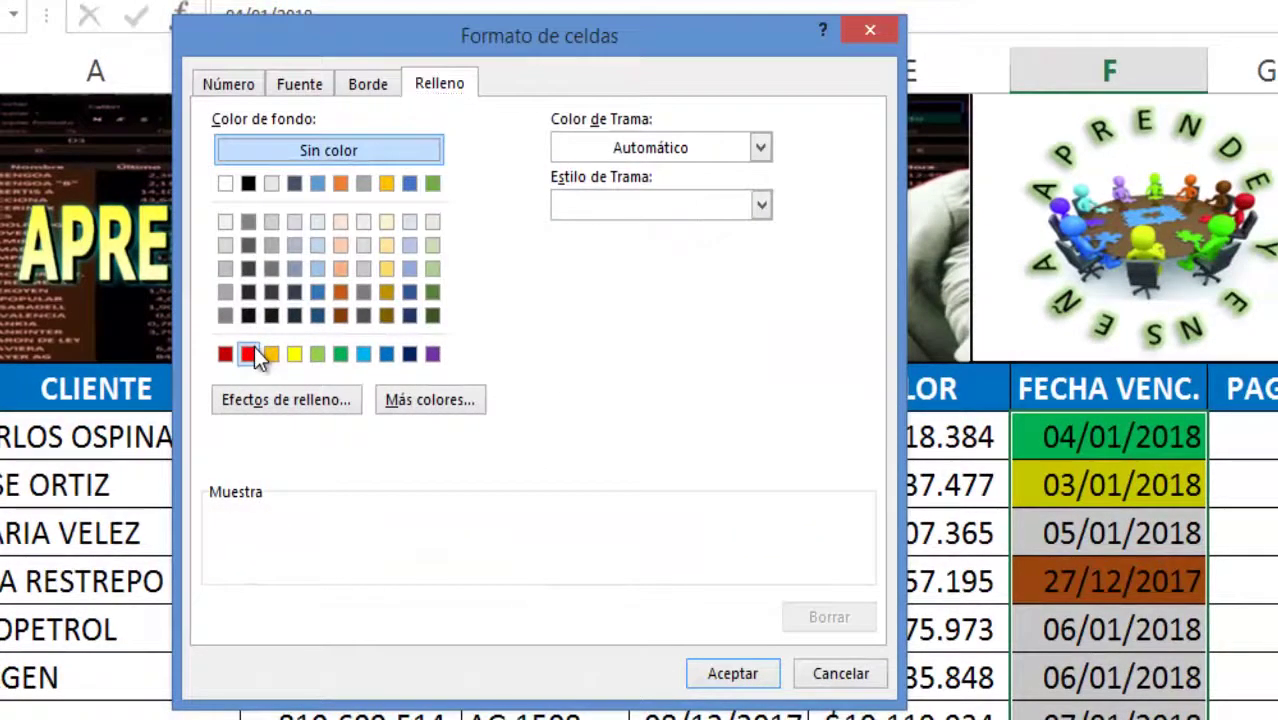
left_click(254, 350)
left_click(303, 84)
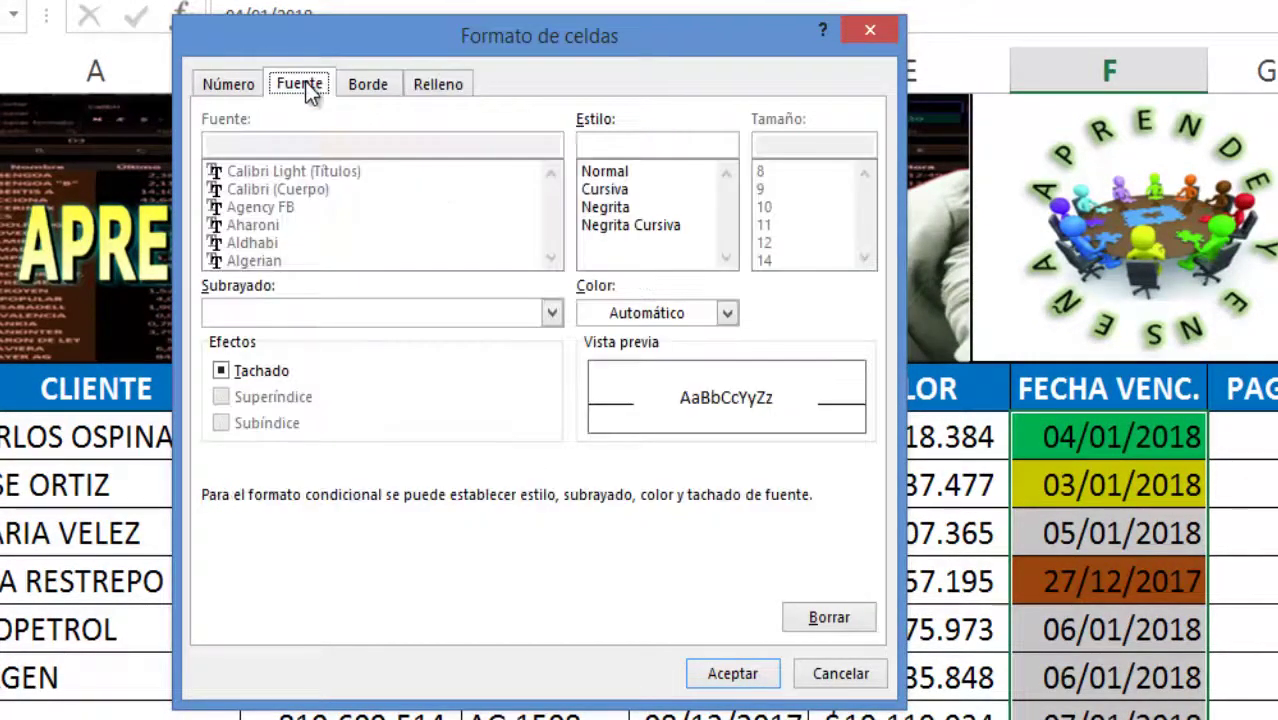
left_click(645, 314)
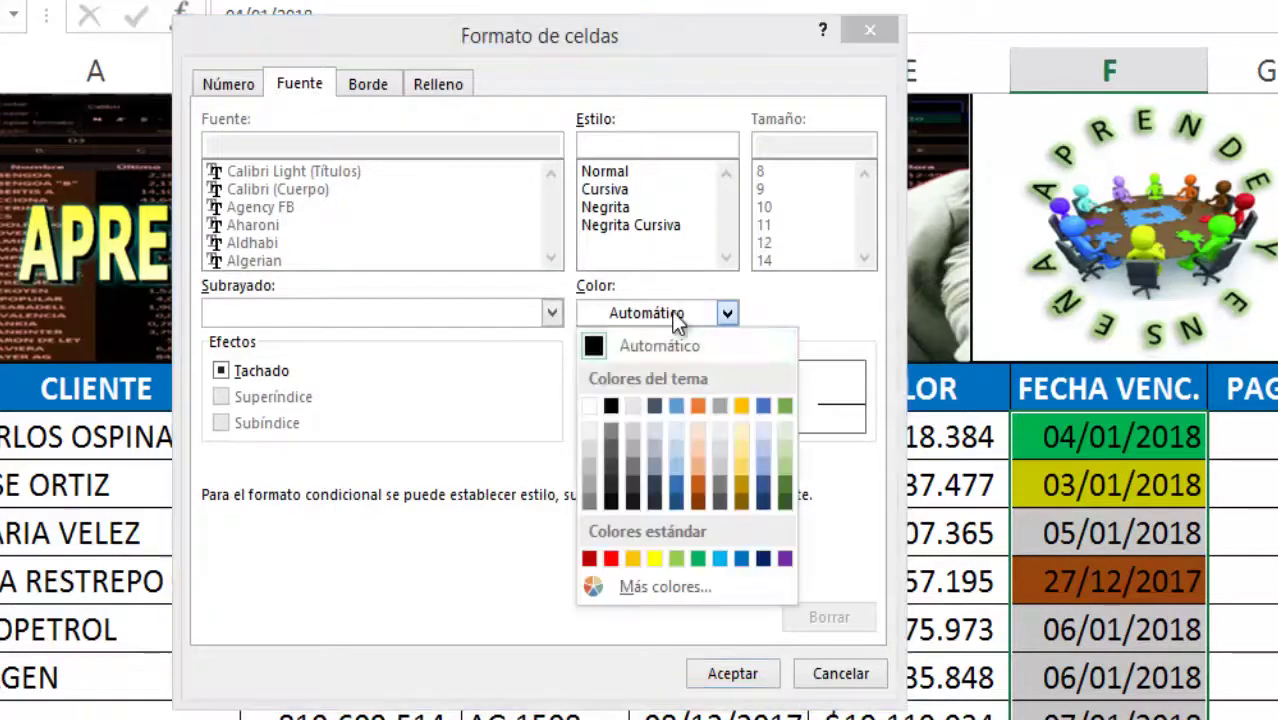
left_click(600, 405)
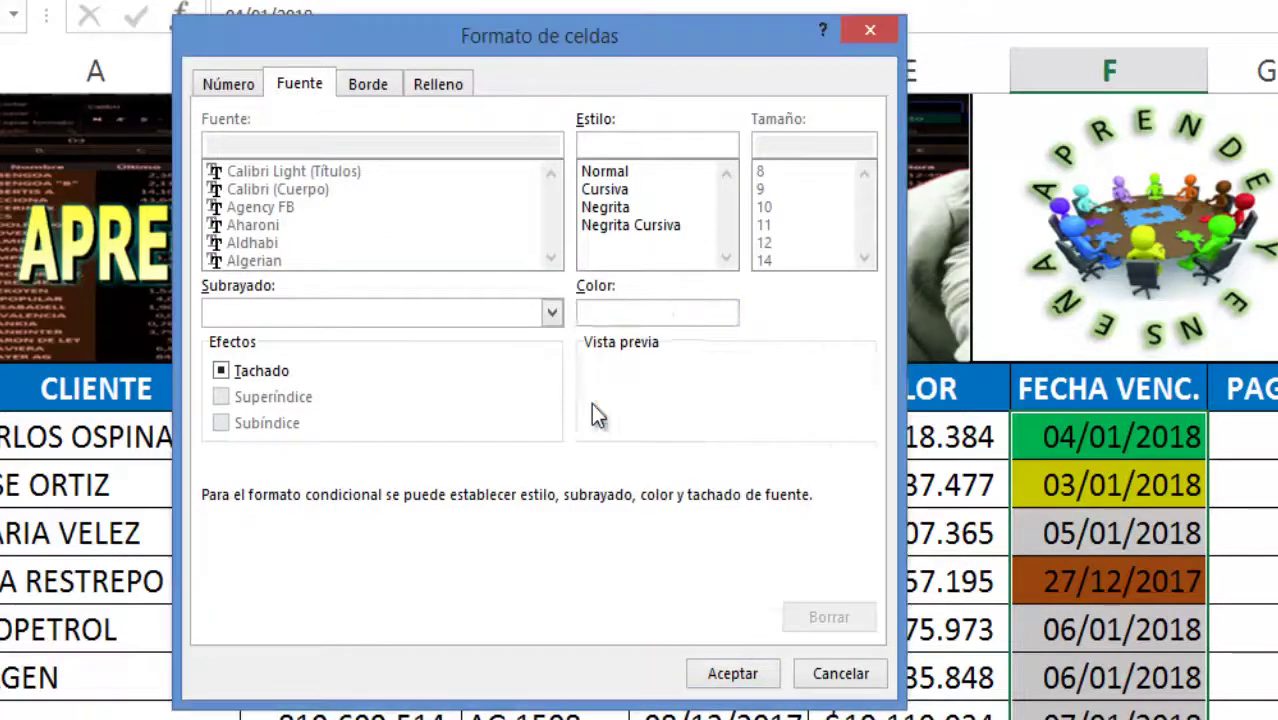
left_click(733, 675)
left_click(676, 607)
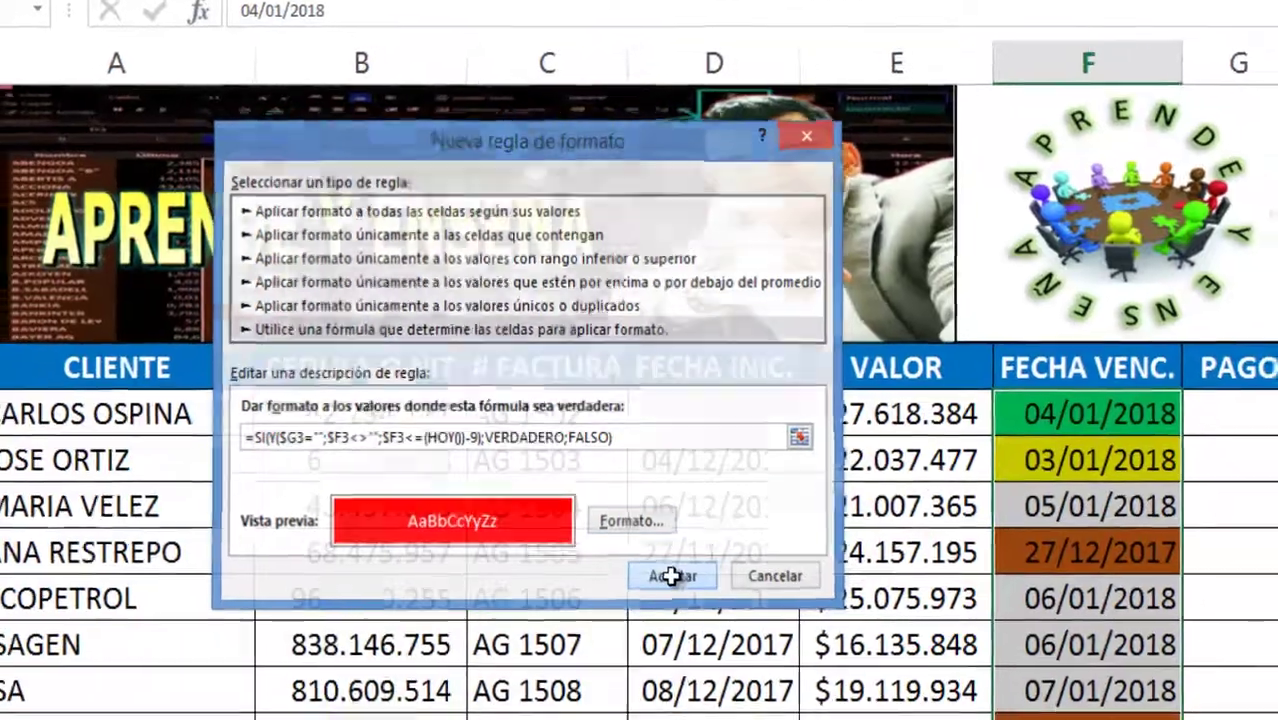
Enter OK in G17 to mark invoice AG 1516 as paid.
scroll(612, 380, "down", 1)
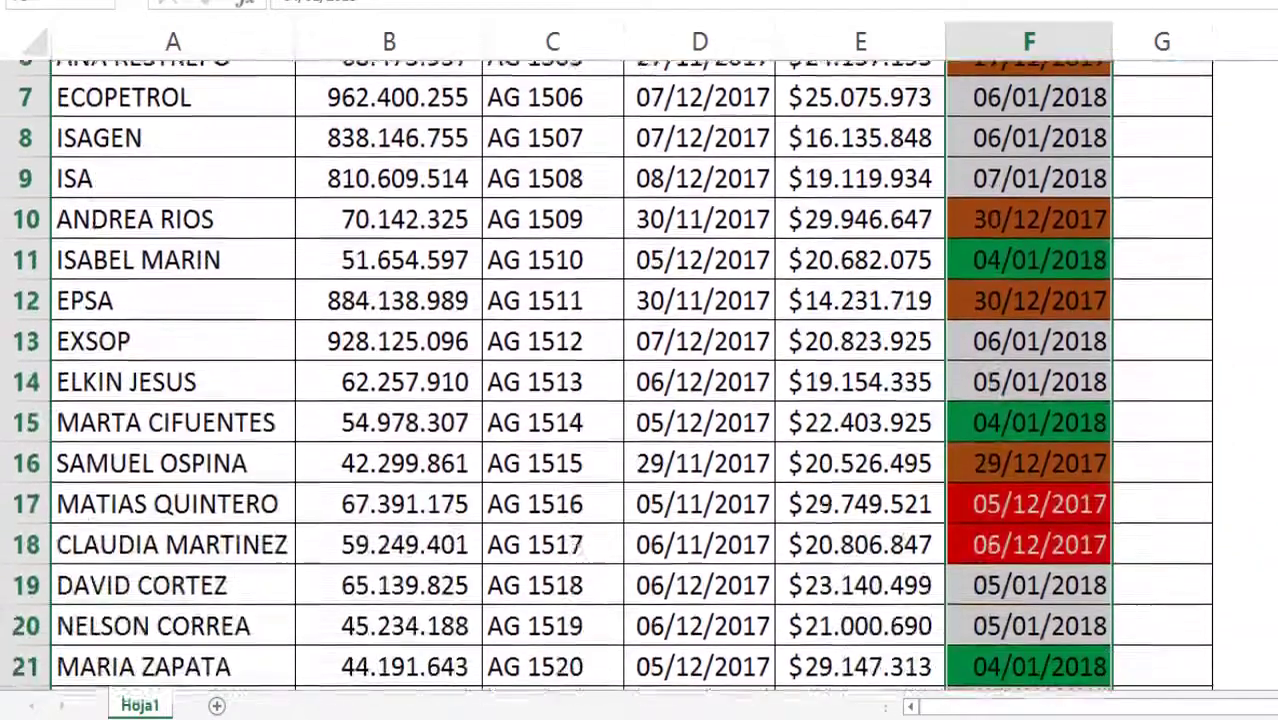
scroll(612, 380, "down", 1)
scroll(612, 380, "down", 1)
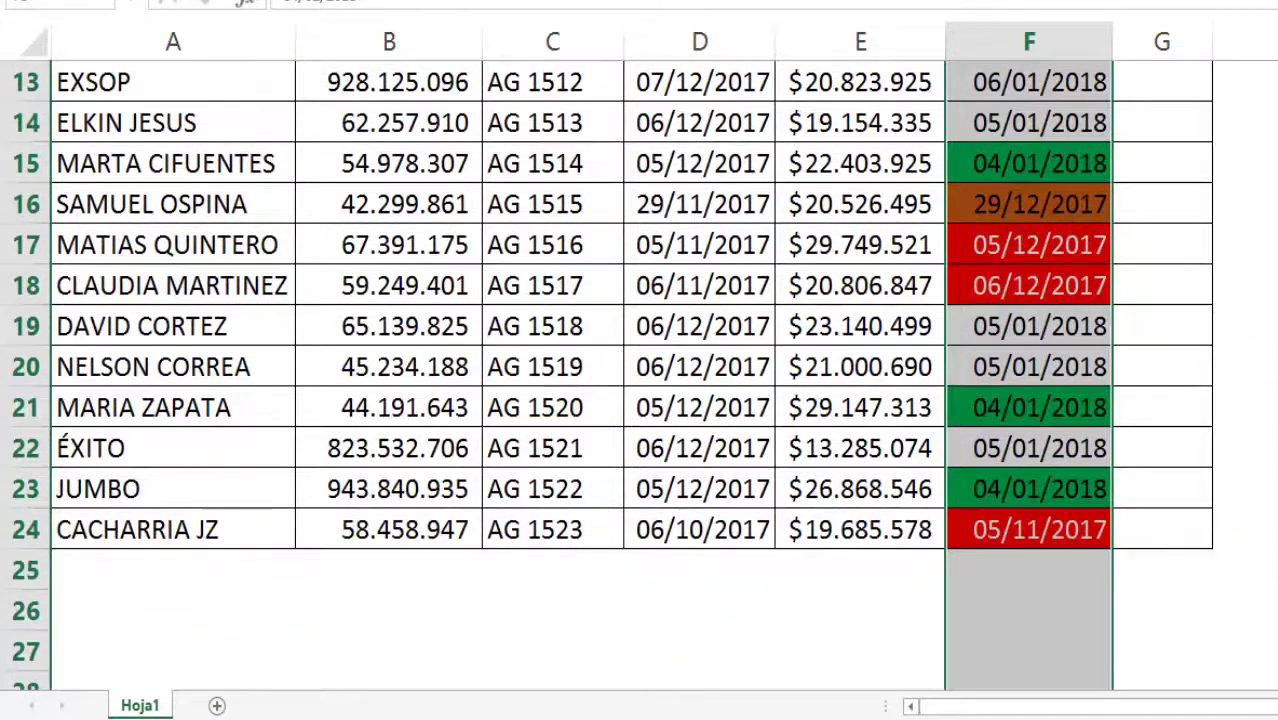
scroll(1118, 452, "up", 2)
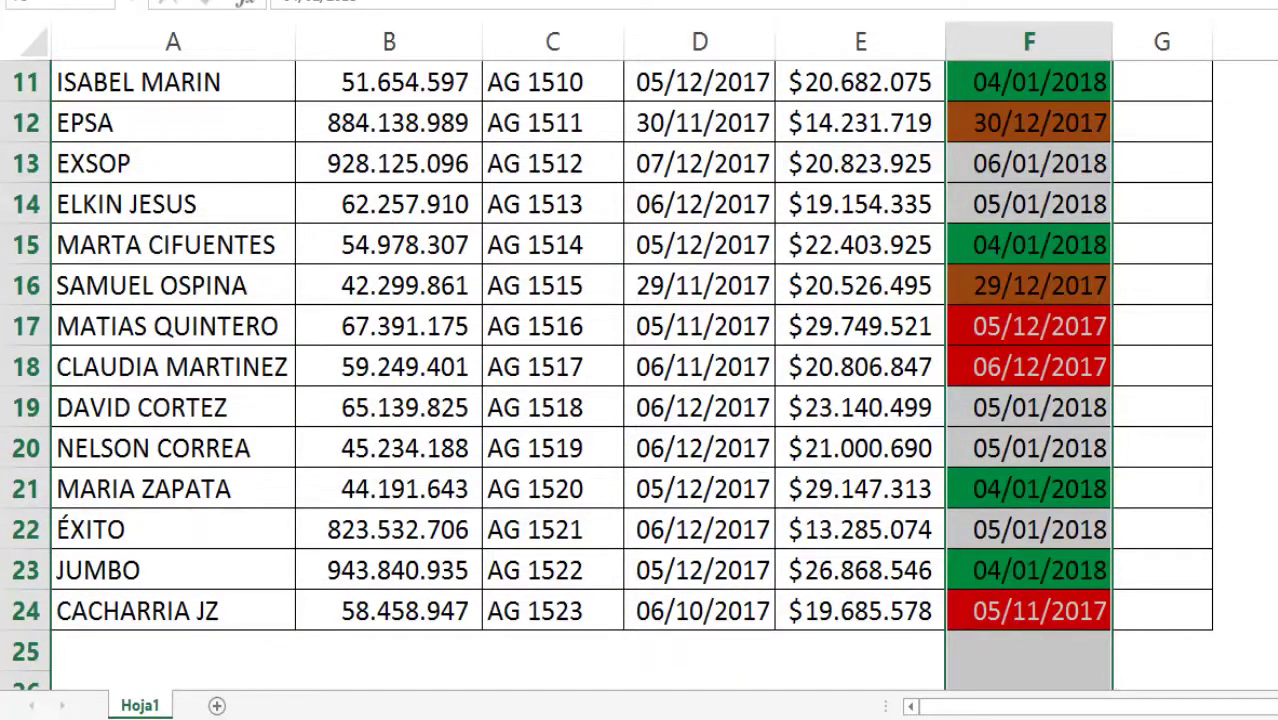
scroll(640, 375, "up", 4)
left_click(1162, 350)
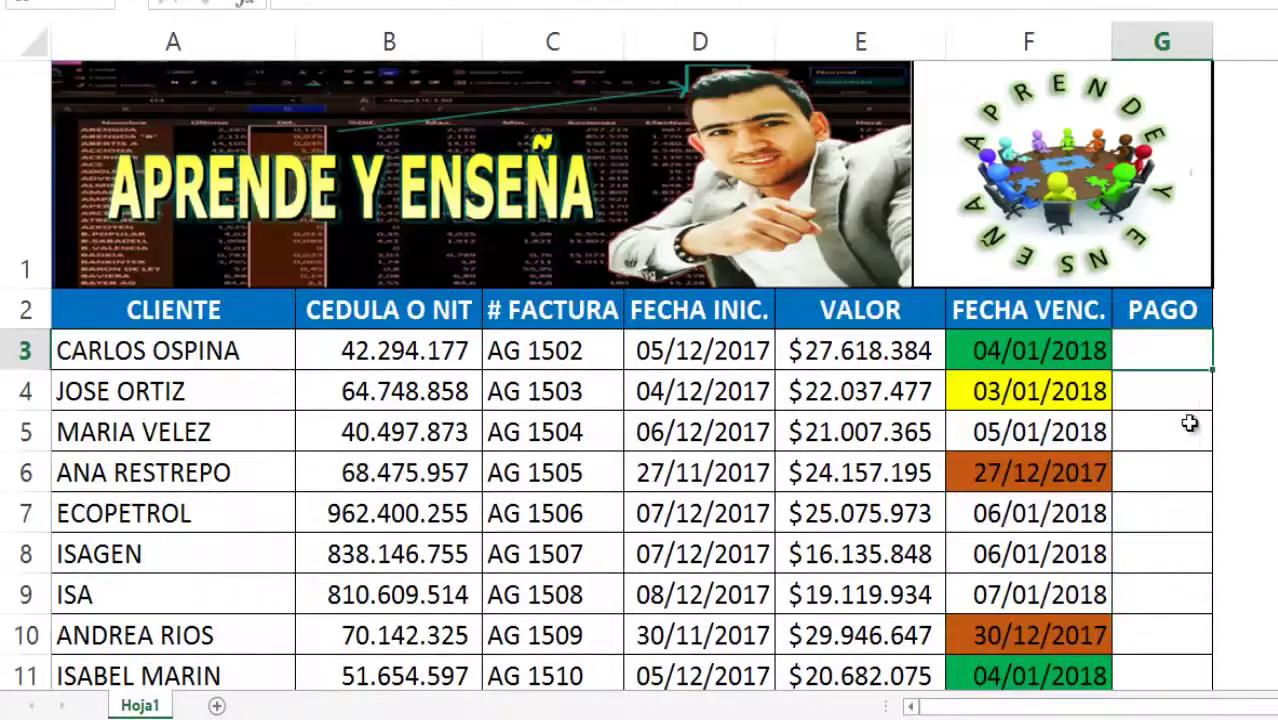
scroll(1144, 488, "down", 2)
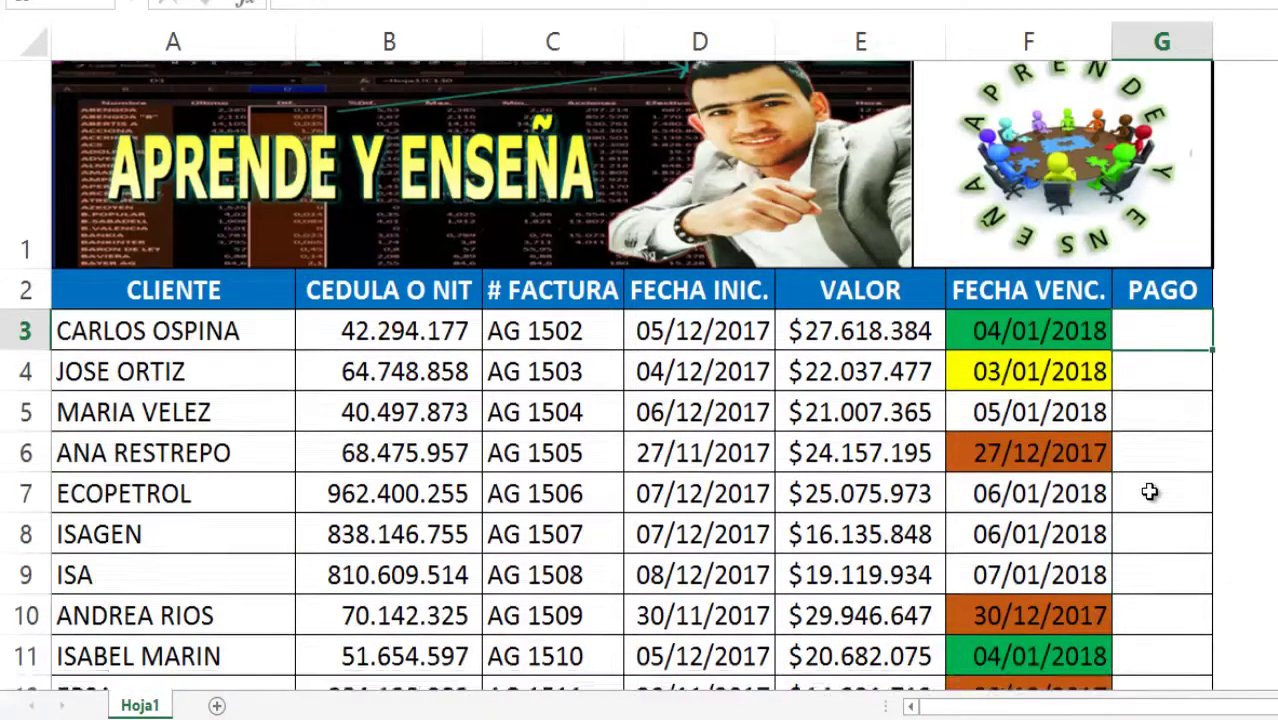
left_click(1153, 498)
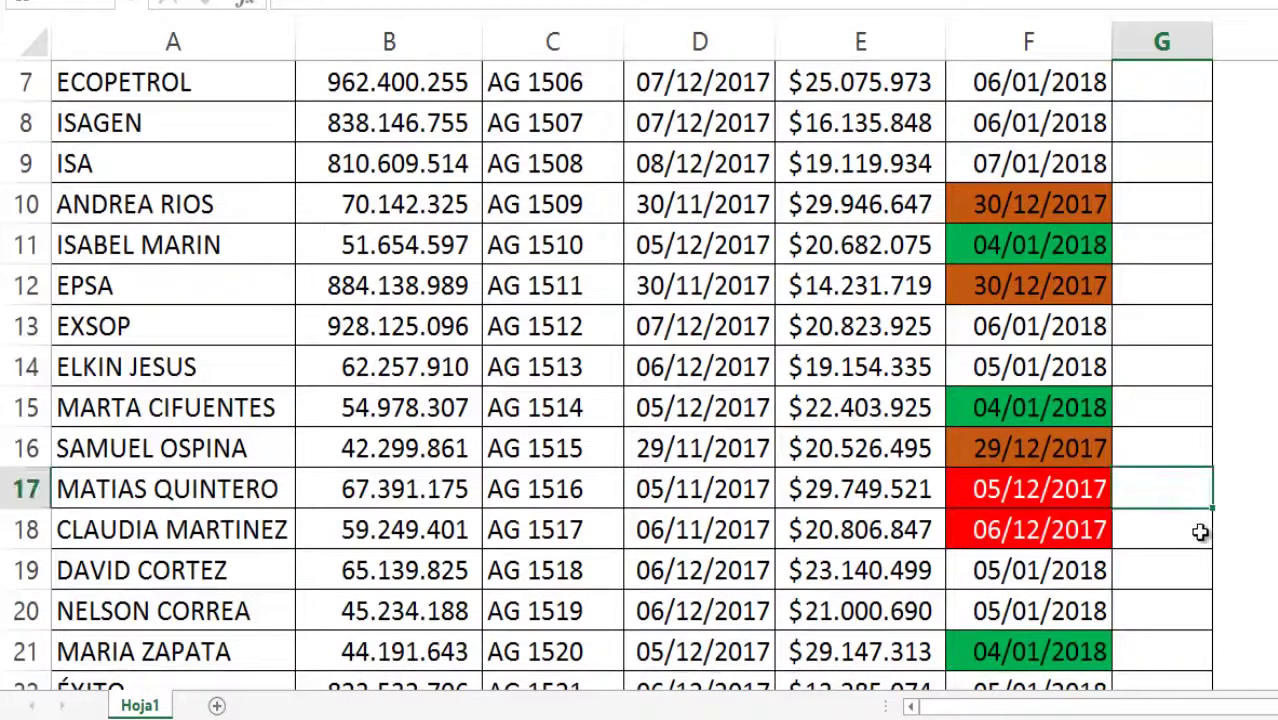
type("OOK")
key("BackSpace")
key("BackSpace")
type("K")
key("Return")
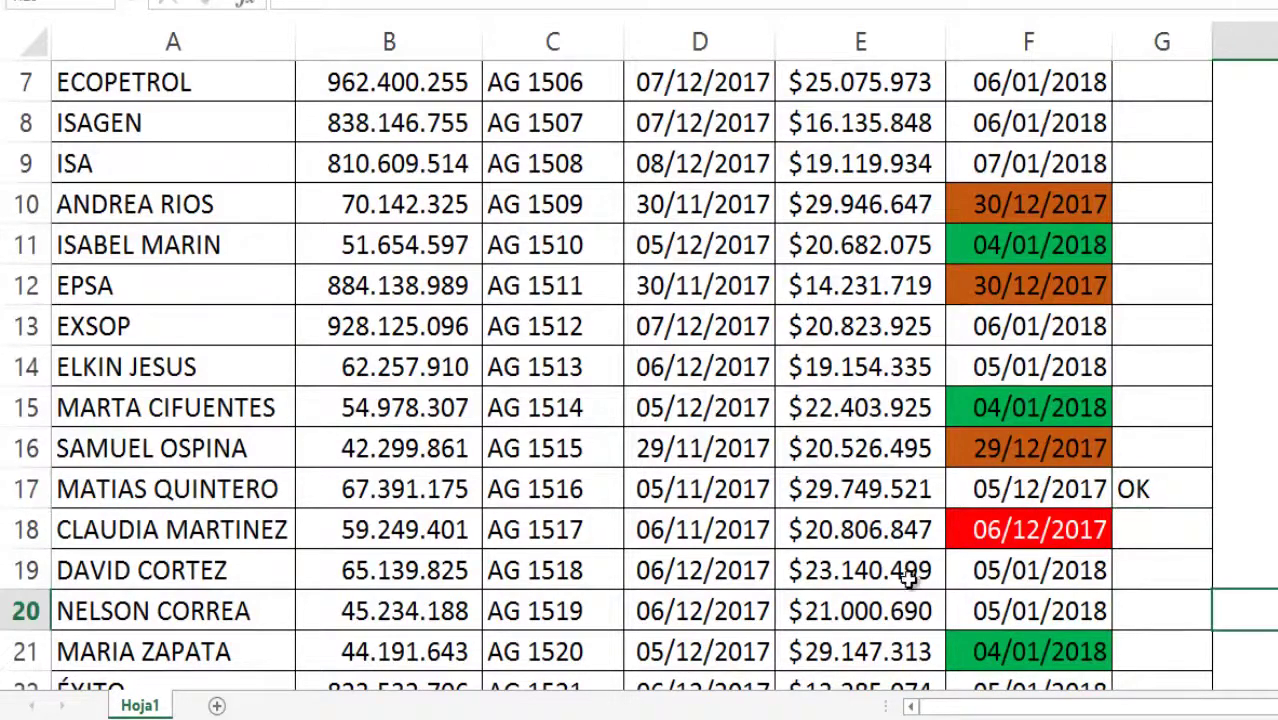
Select A17:F17, then reselect G17 to confirm the red highlight is gone.
left_click(743, 525)
left_click_drag(172, 495, 1100, 487)
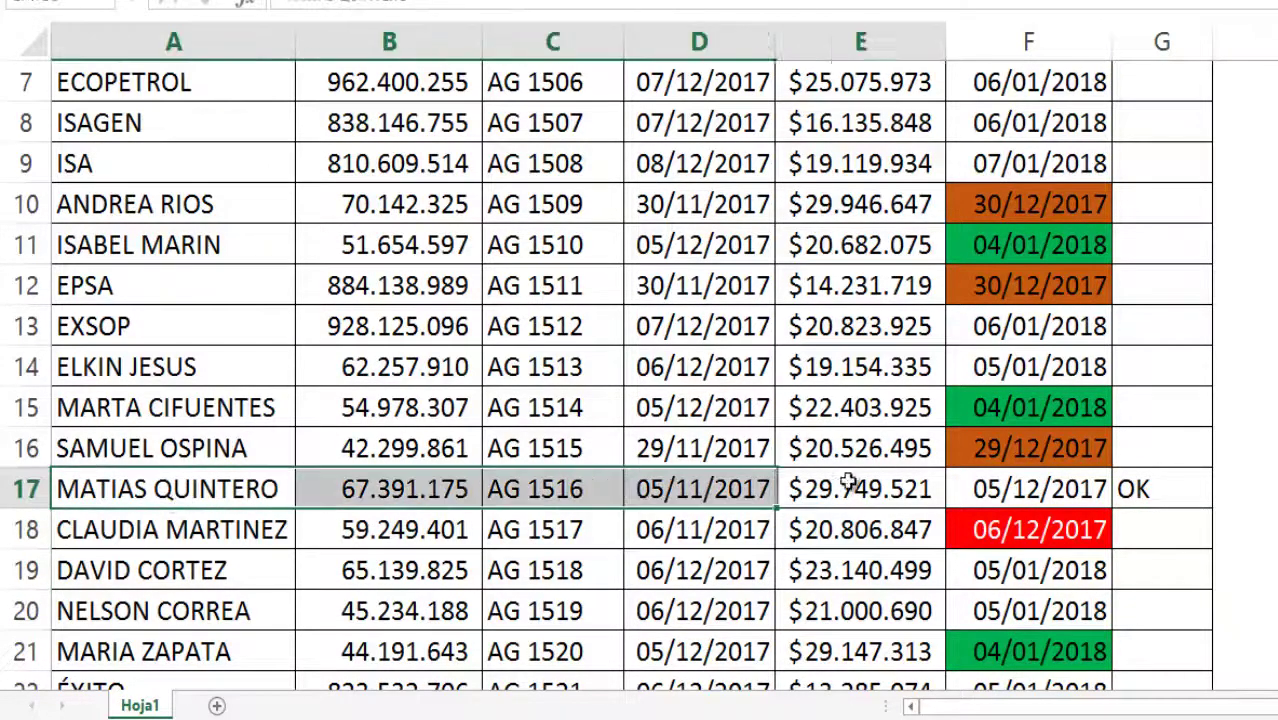
left_click(1135, 487)
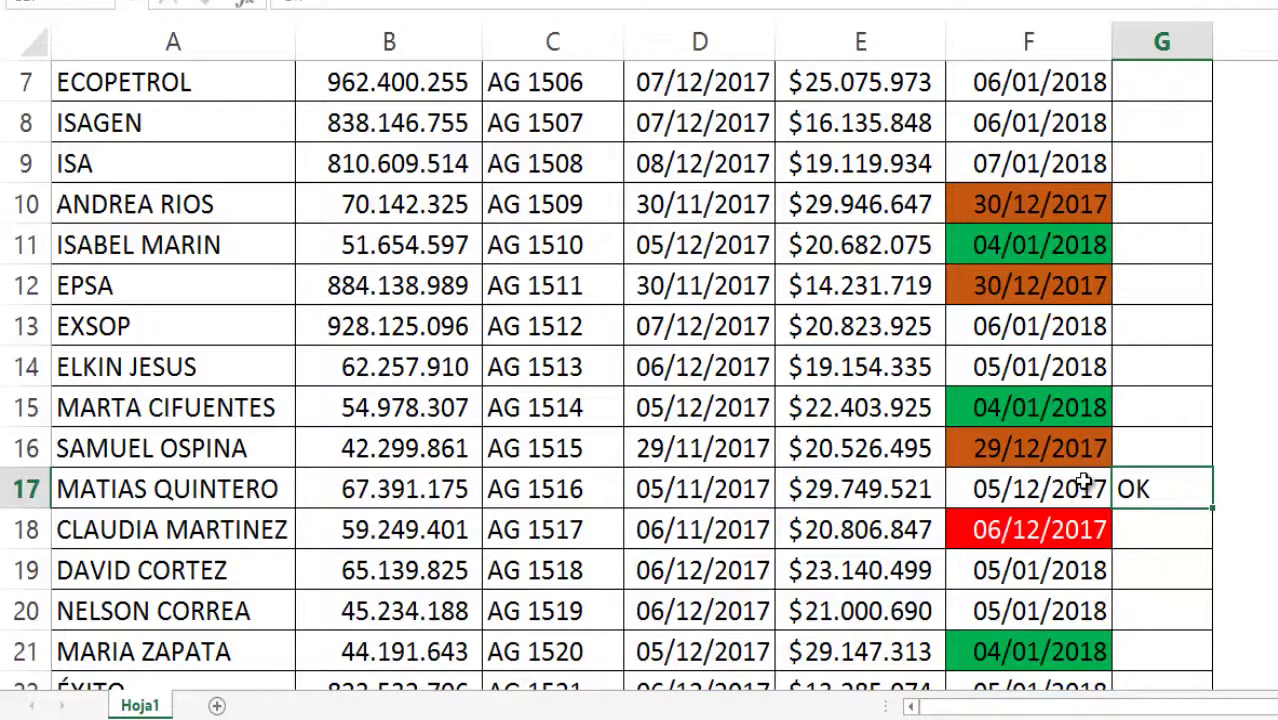
Copy the last two invoice rows A23:E24 and paste them at A25.
scroll(1083, 483, "down", 3)
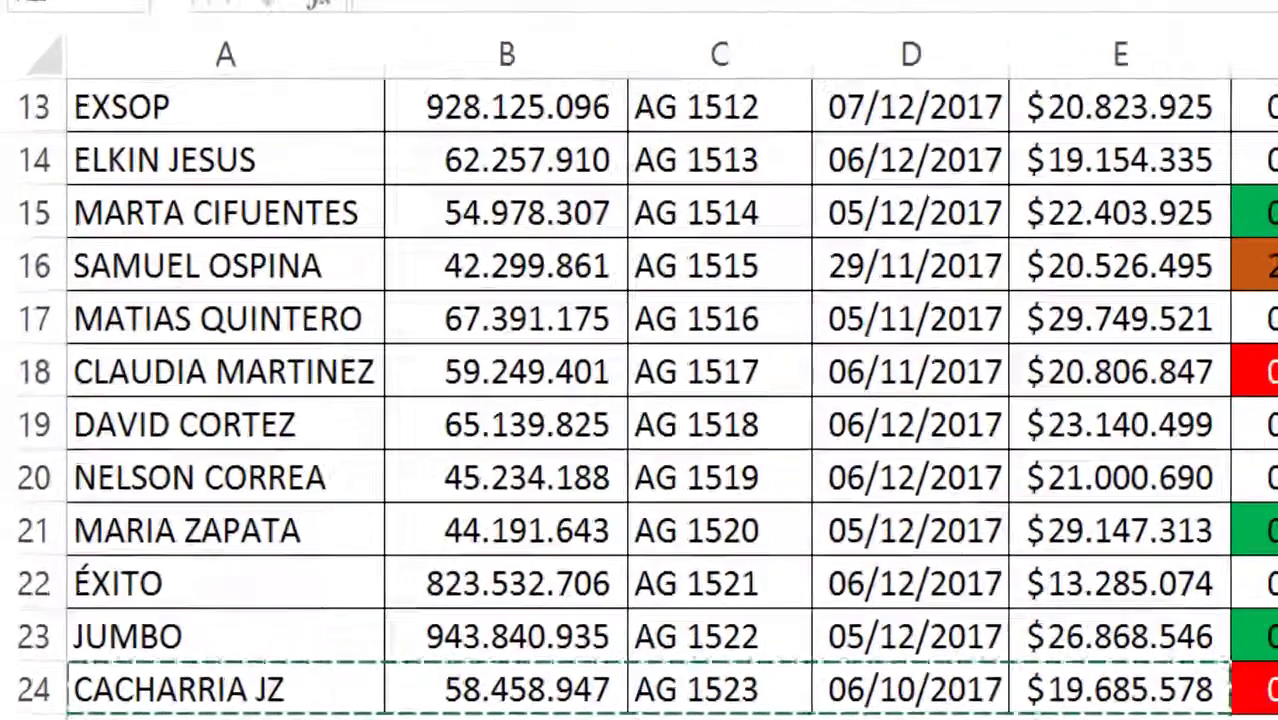
left_click(733, 427)
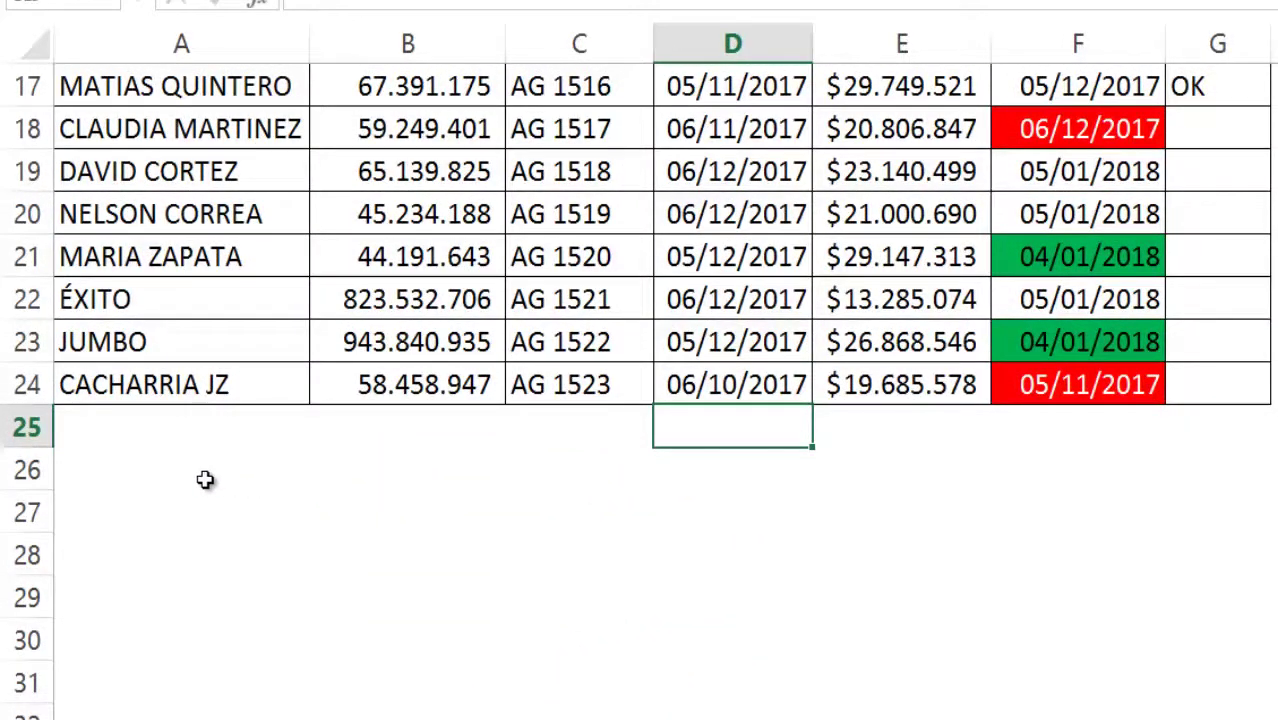
left_click(160, 345)
left_click_drag(160, 345, 866, 380)
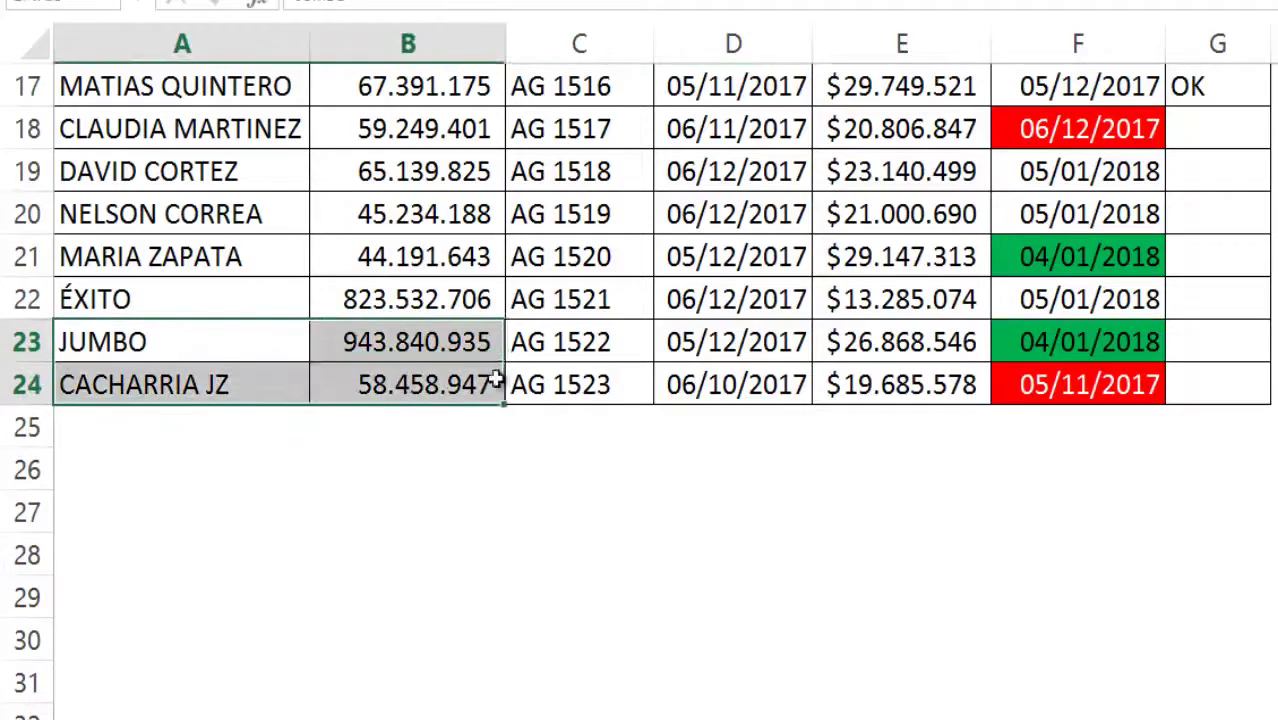
key("ctrl+c")
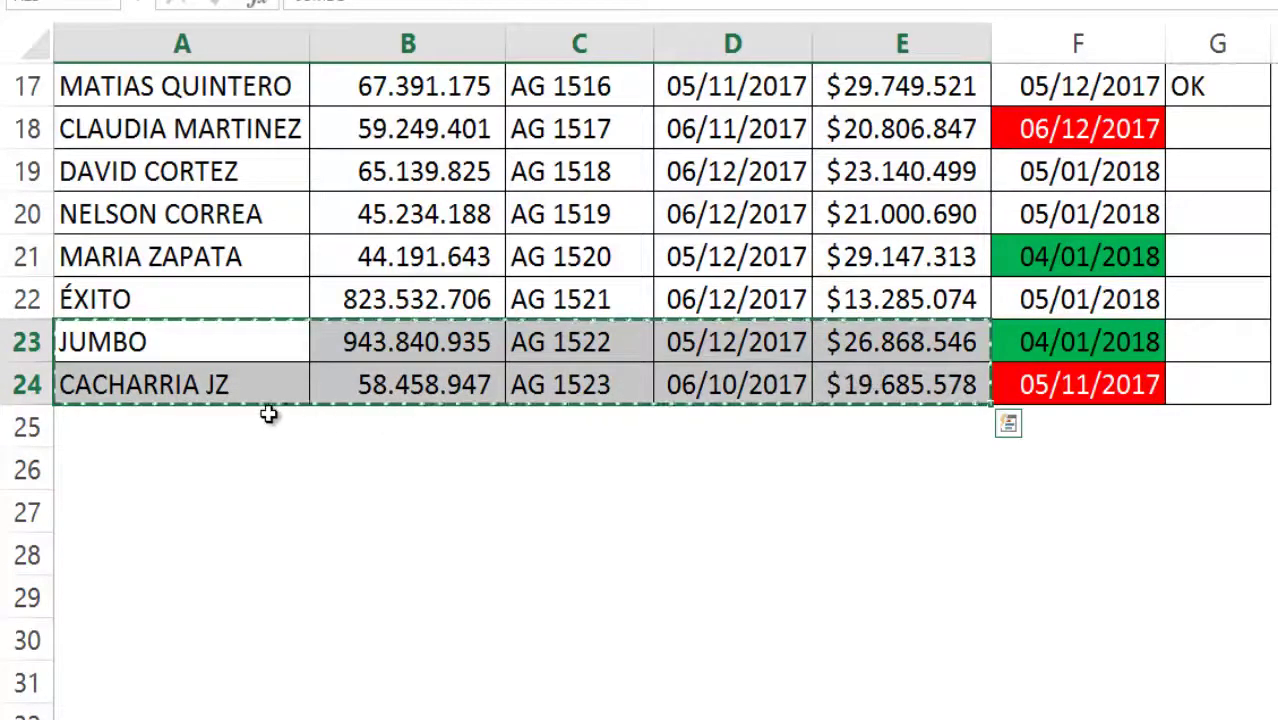
left_click(222, 420)
key("ctrl+v")
Enter due date 5/10/2017 in F25 and check its red fill.
left_click(1133, 444)
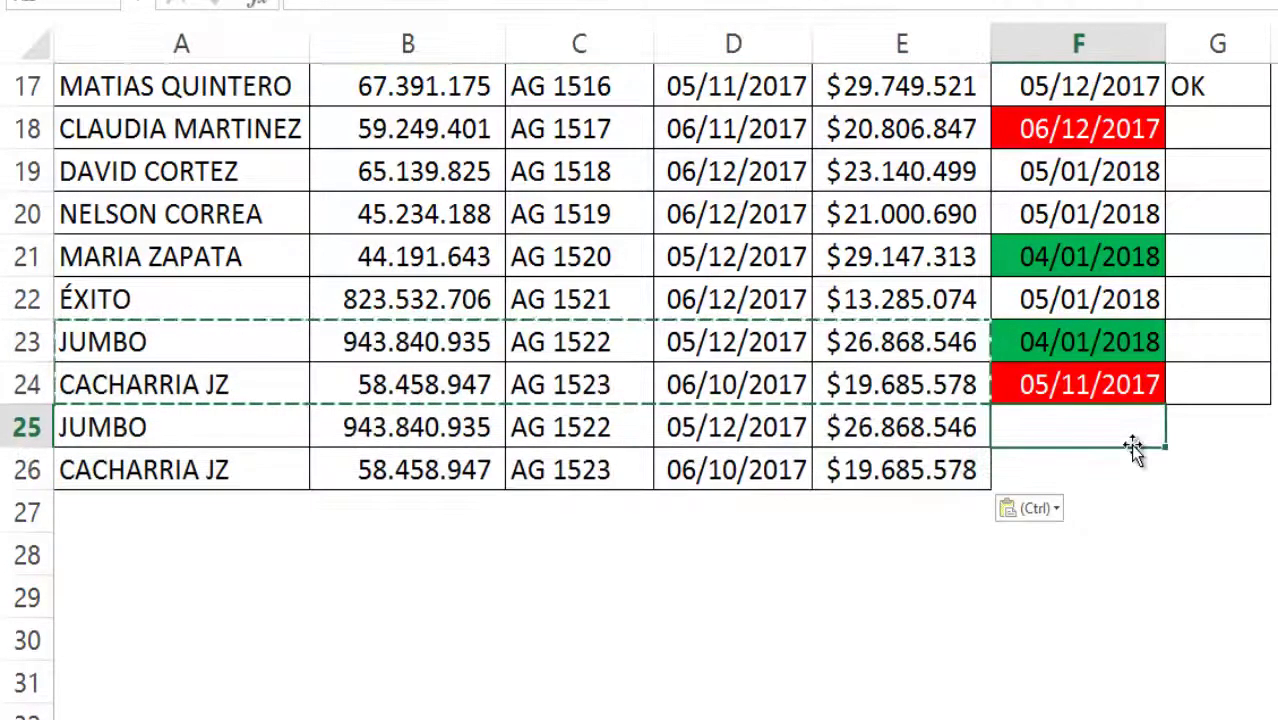
double_click(1133, 444)
type("5")
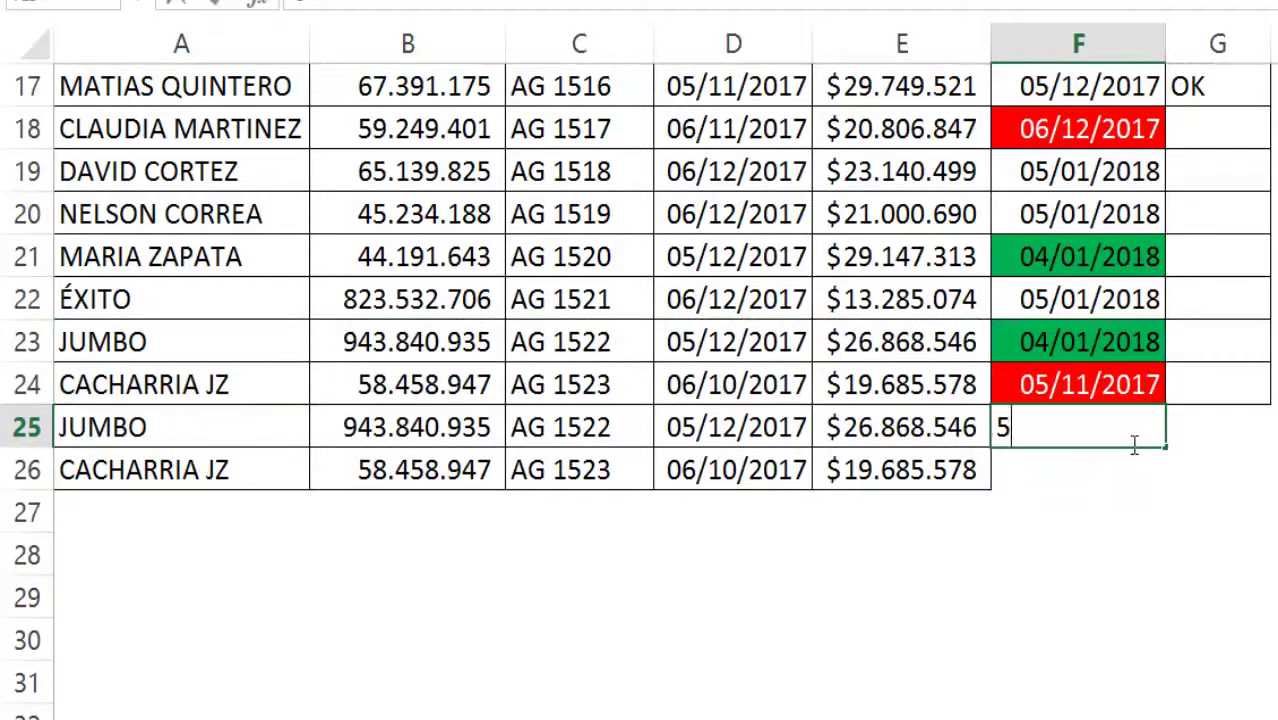
type("/10/2")
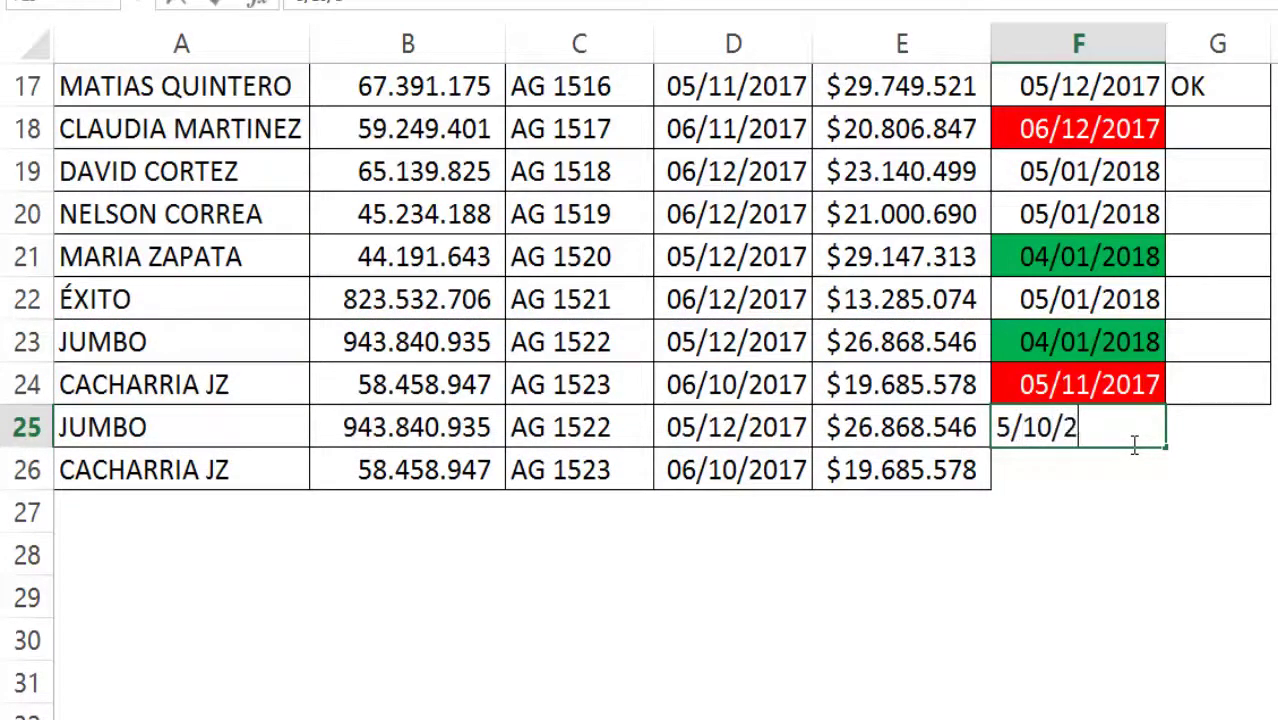
type("017")
key("Return")
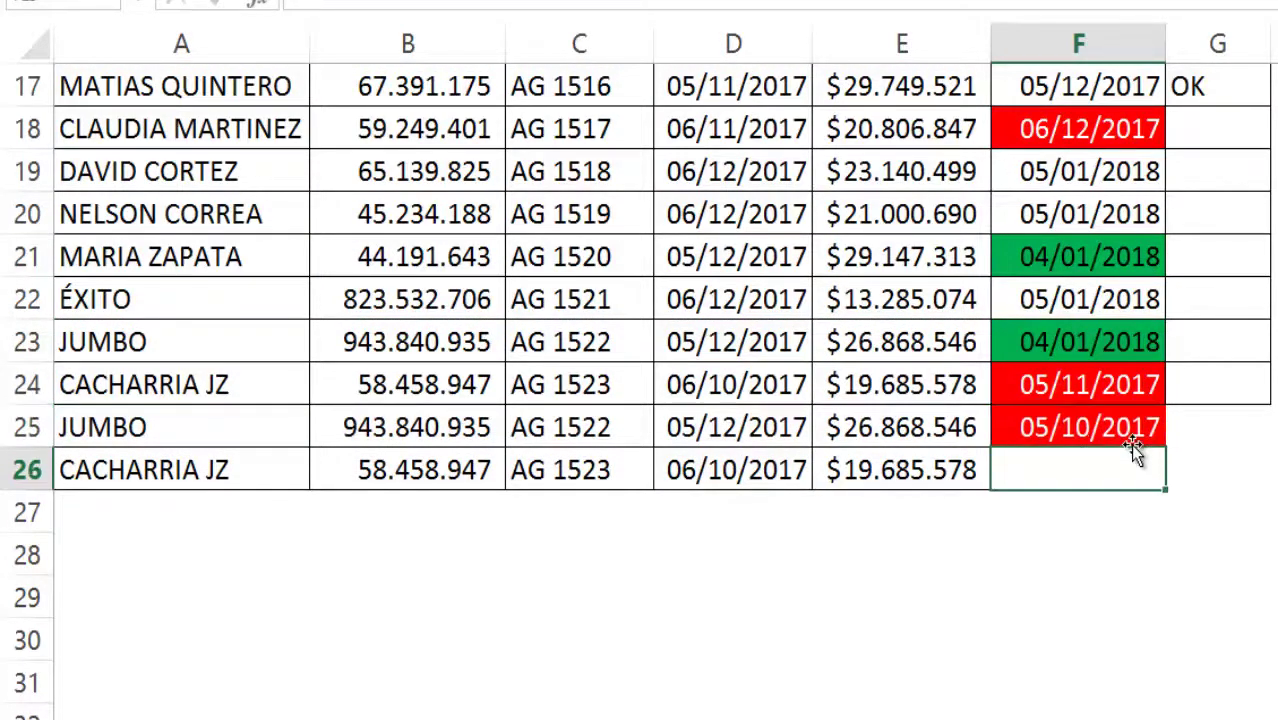
left_click(1133, 446)
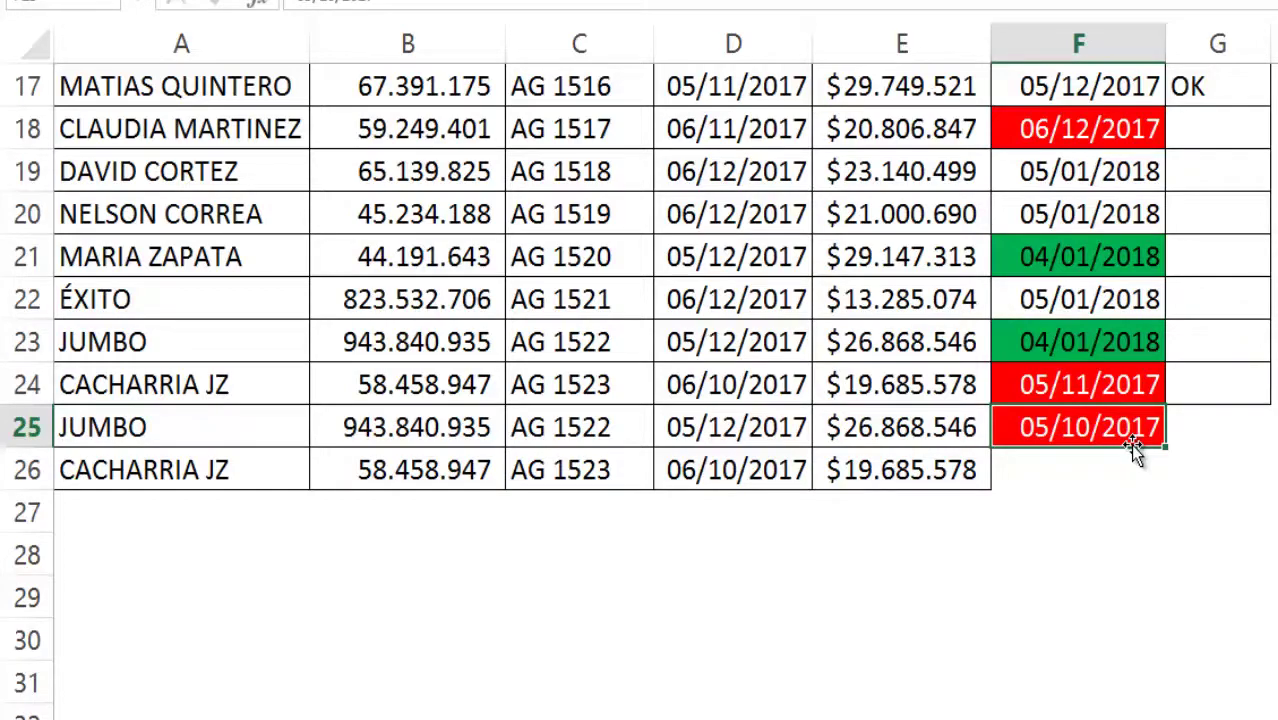
key("Return")
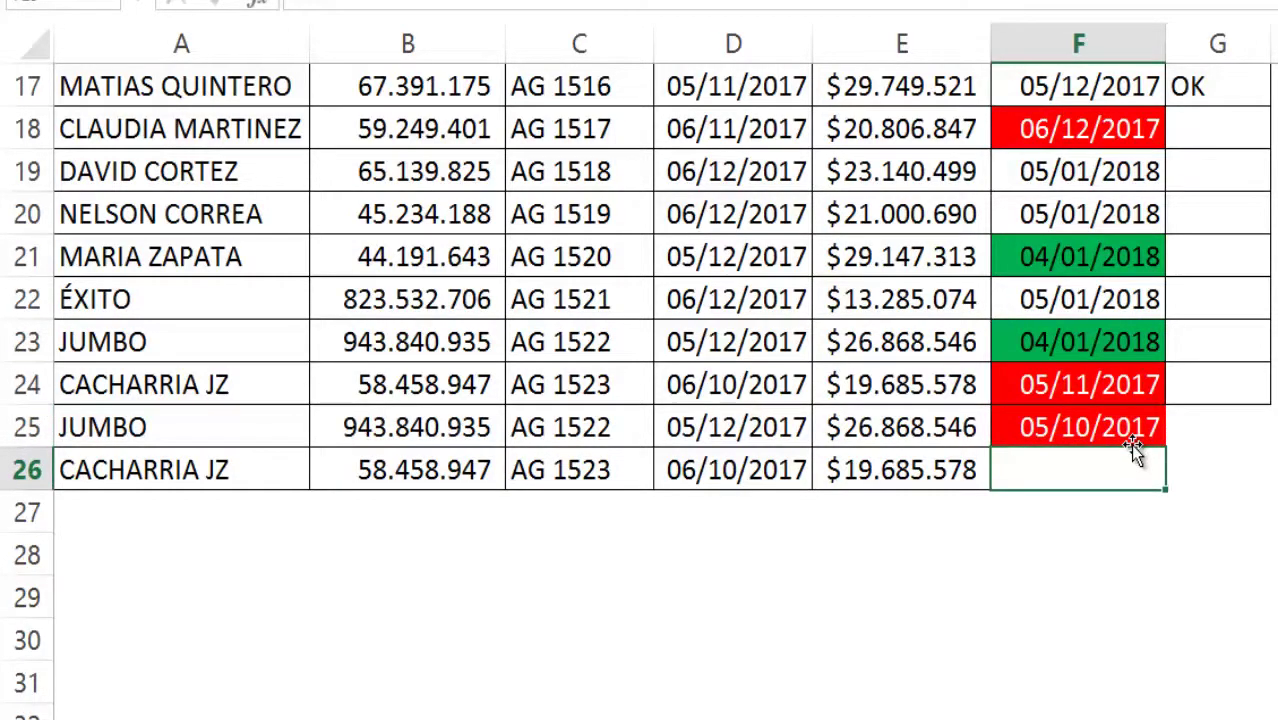
scroll(1130, 444, "up", 5)
scroll(1130, 444, "down", 3)
scroll(1130, 444, "up", 2)
Enter due date 03/01/2018 in F26 and check its yellow fill.
scroll(1130, 444, "up", 1)
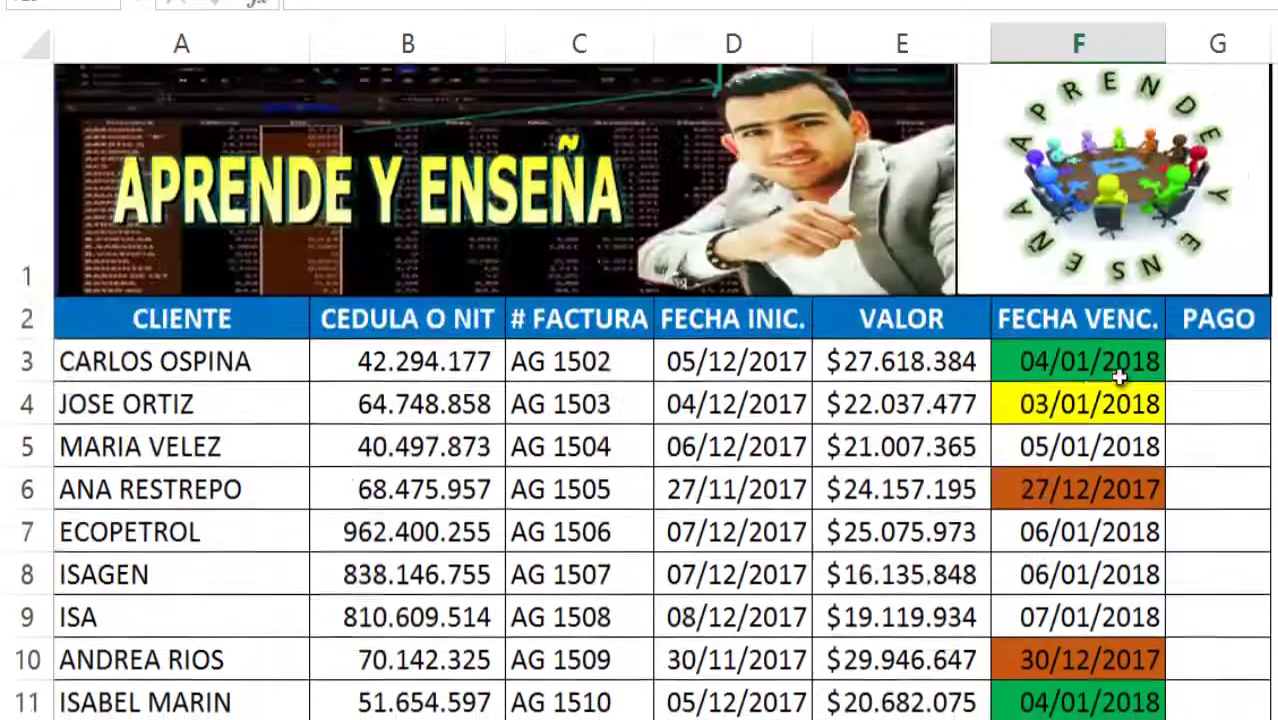
scroll(1078, 411, "down", 6)
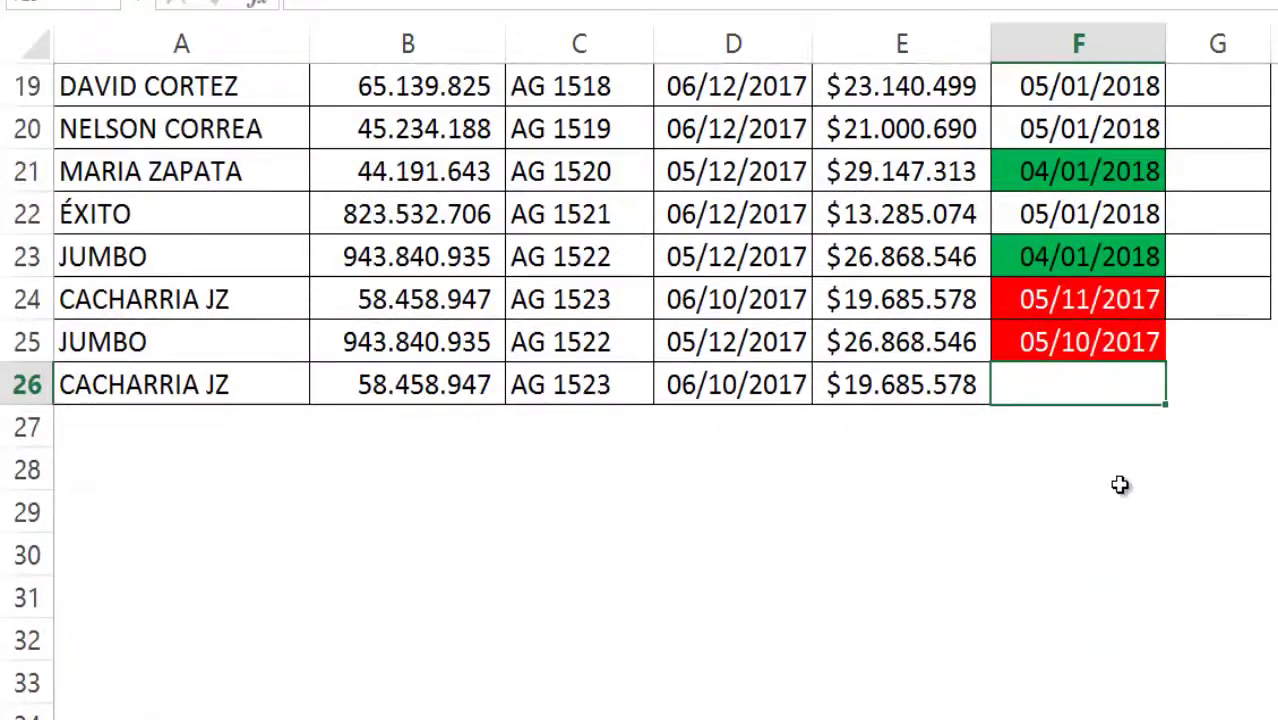
type("03/01/")
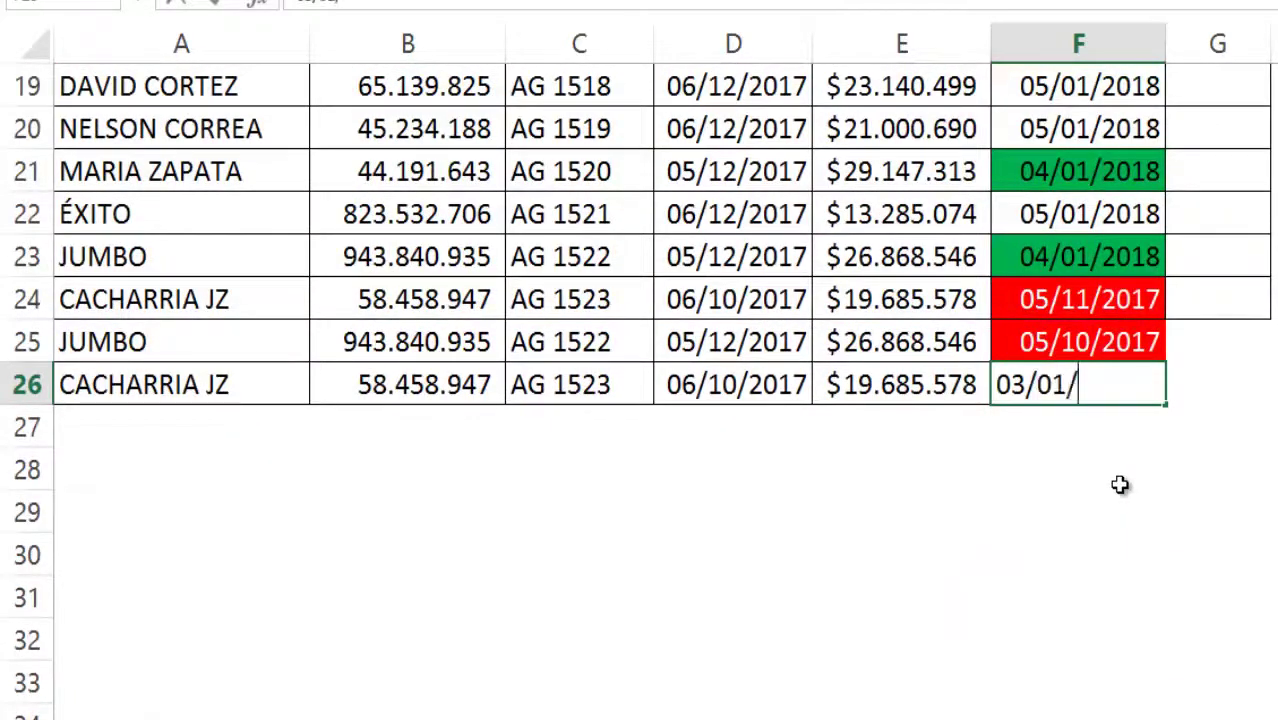
type("2018")
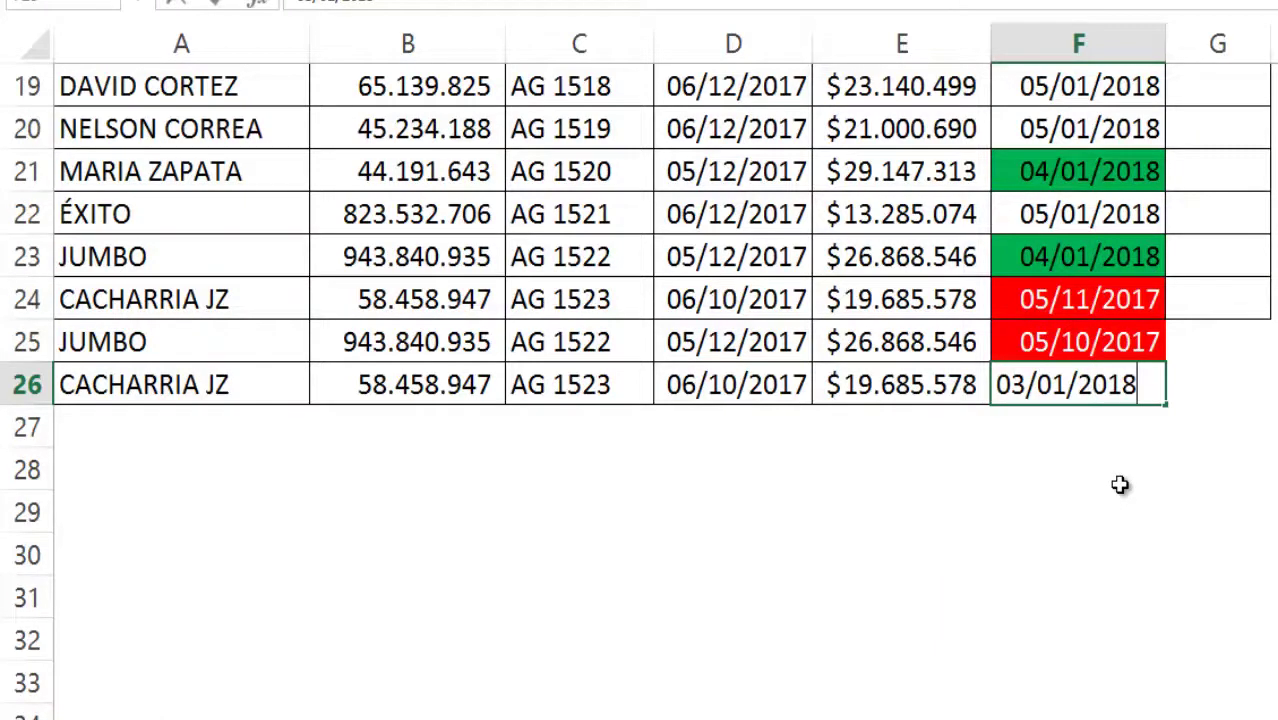
key("Return")
key("Up")
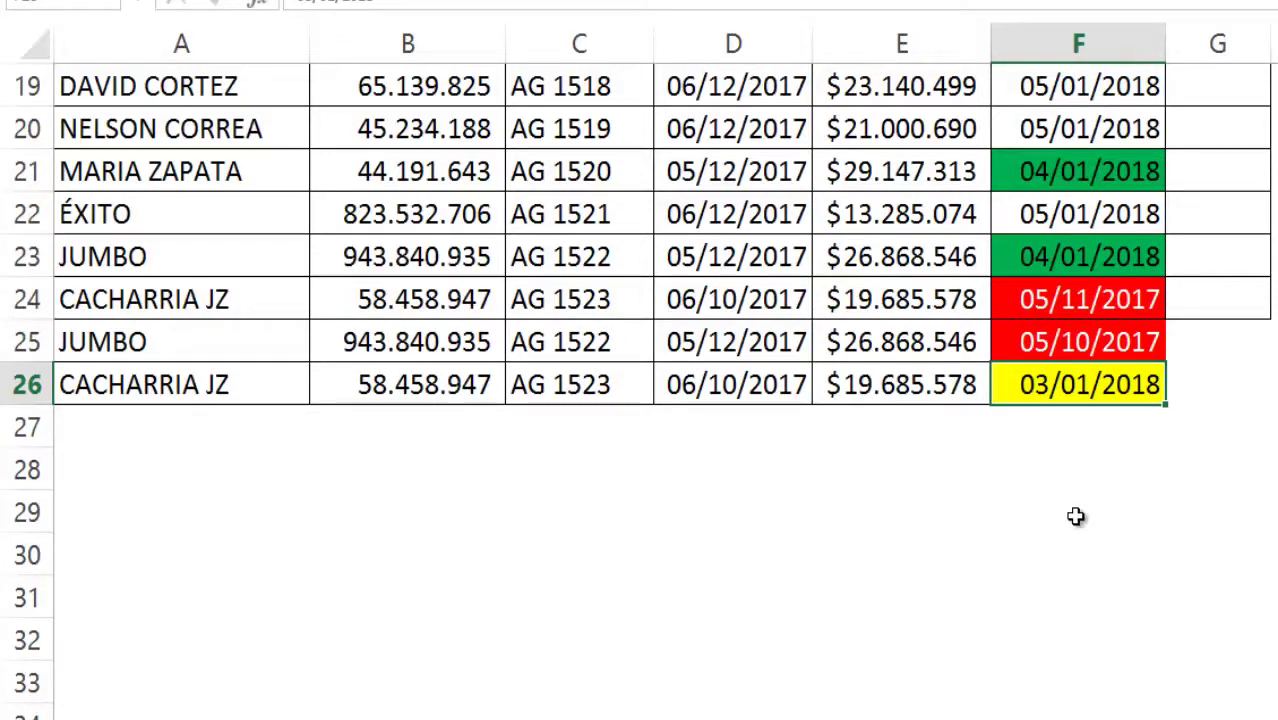
Return to the top of the table and select cells in row 6, ending on D6.
scroll(1075, 516, "up", 6)
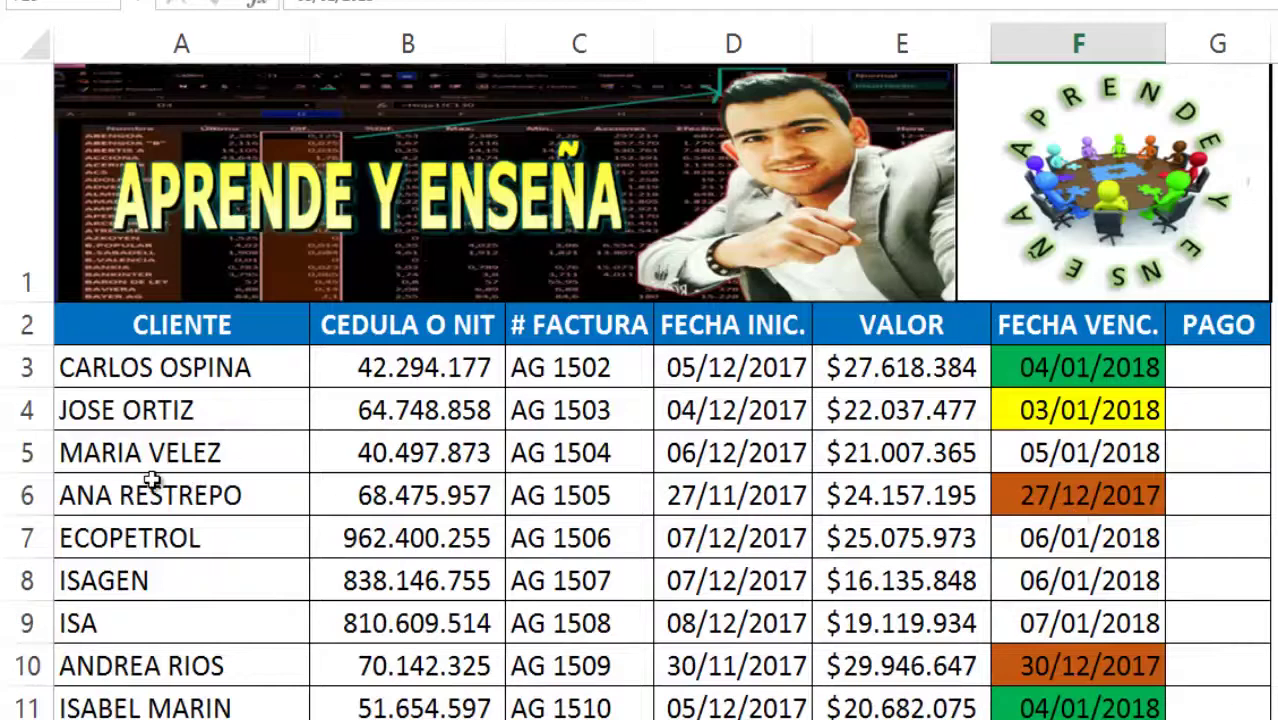
left_click(213, 478)
left_click_drag(213, 478, 662, 491)
left_click(762, 478)
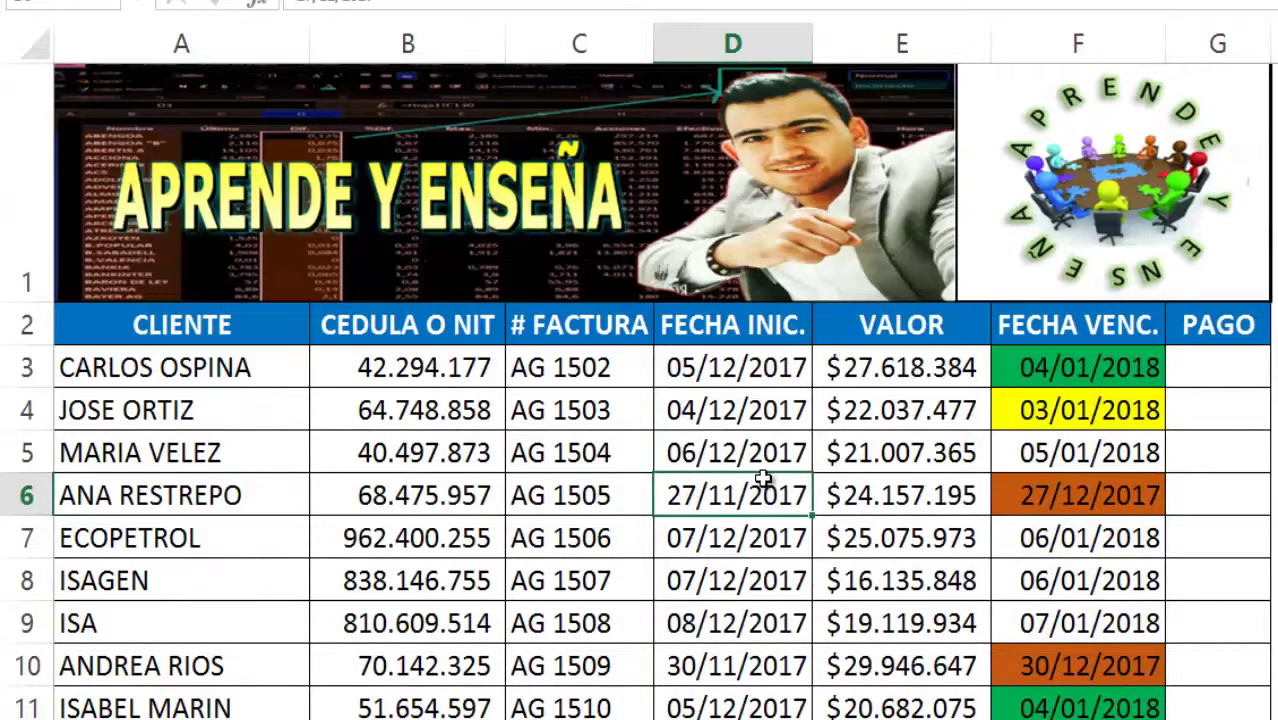